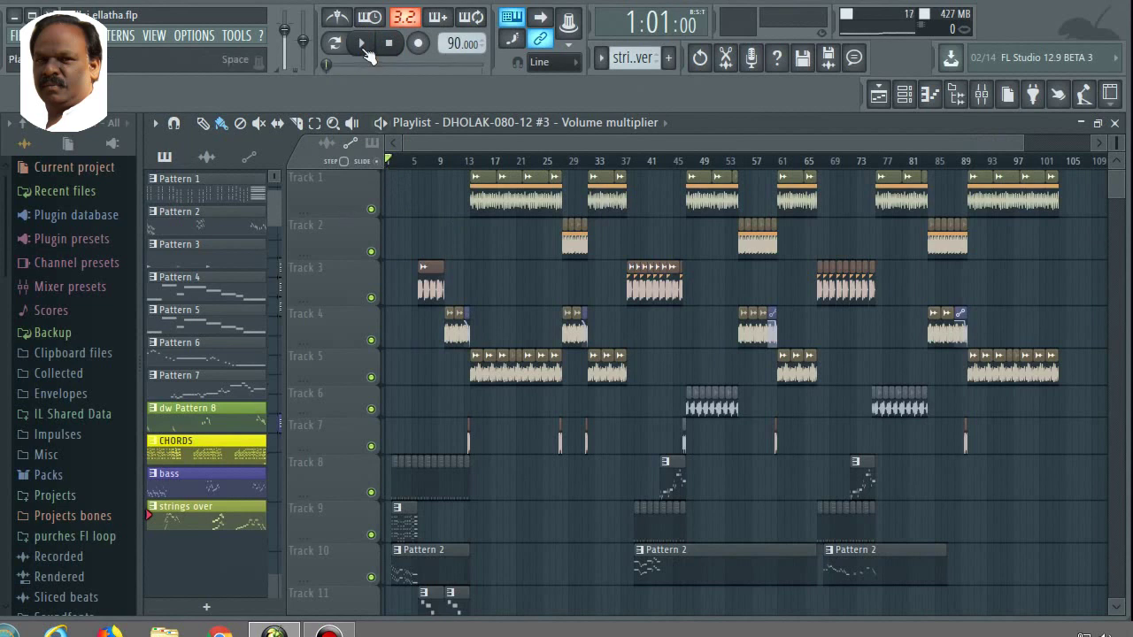
Play the song from the start, examine the arrangement across the playlist tracks, and stop playback
{"action": "left_click", "coordinate": [365, 50]}
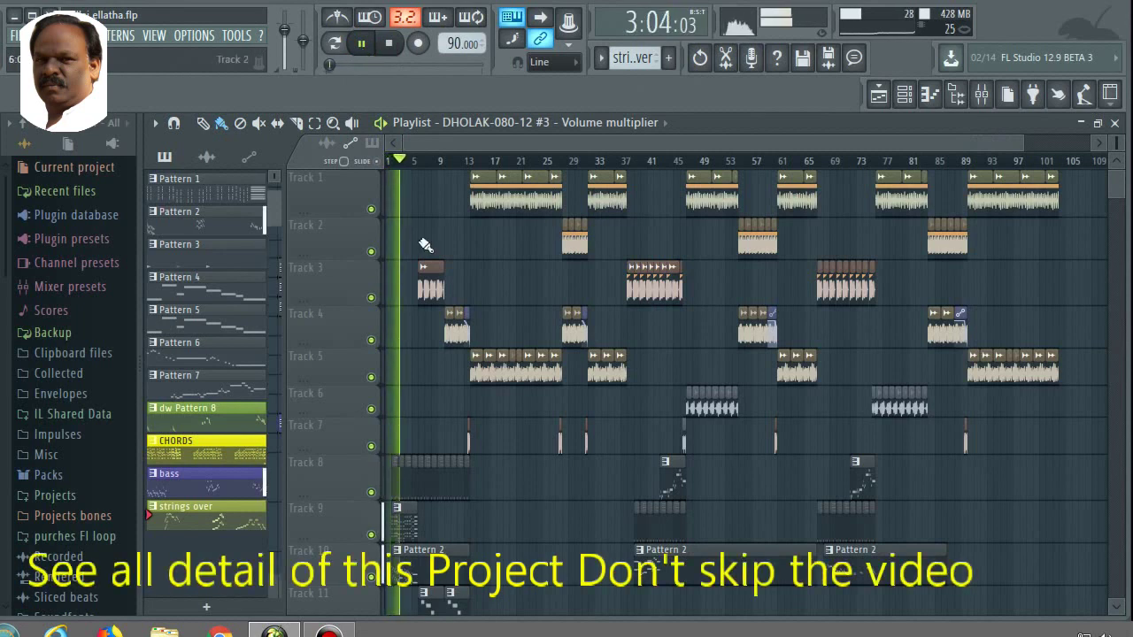
{"action": "scroll", "coordinate": [513, 240], "scroll_direction": "up", "scroll_amount": 6}
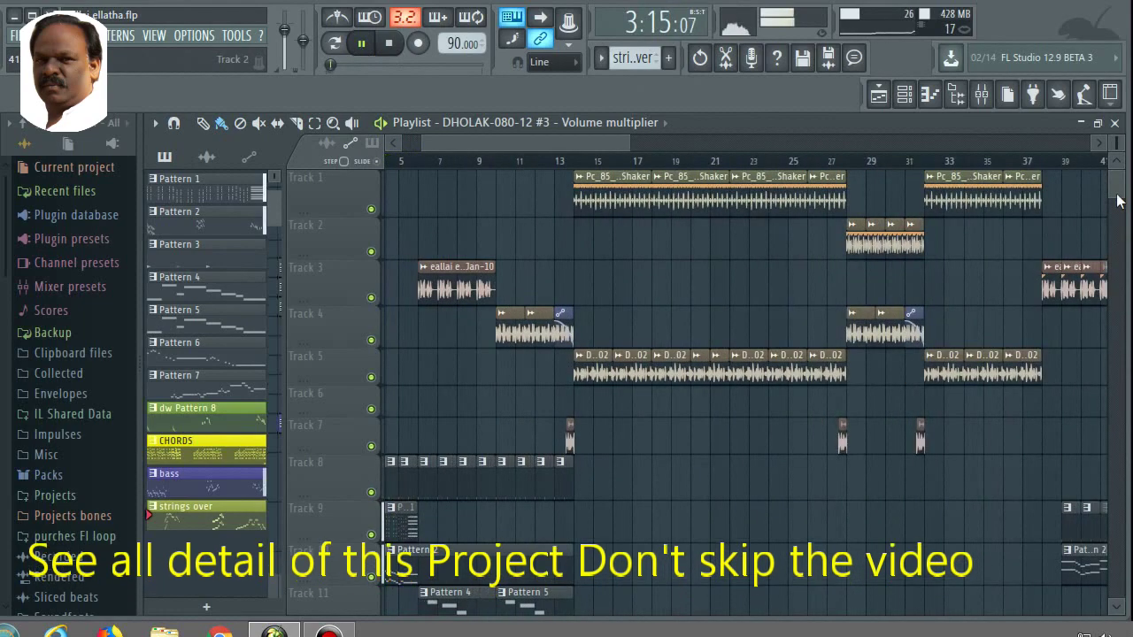
{"action": "scroll", "coordinate": [1119, 195], "scroll_direction": "down", "scroll_amount": 3}
{"action": "scroll", "coordinate": [1124, 158], "scroll_direction": "up", "scroll_amount": 2}
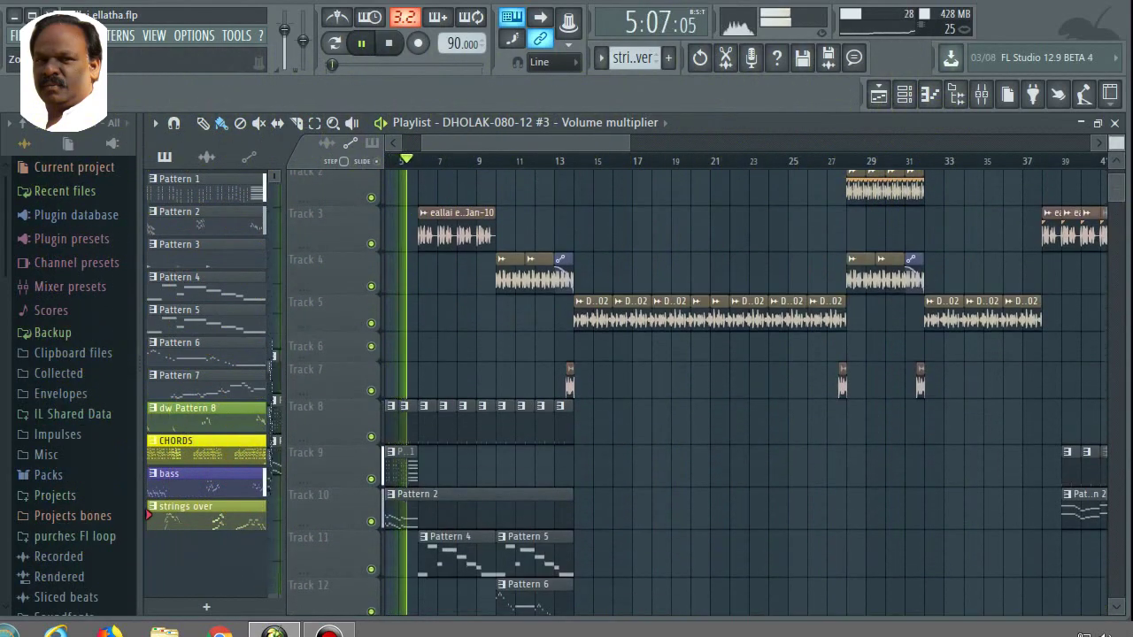
{"action": "left_click_drag", "start_coordinate": [1117, 143], "coordinate": [1117, 136]}
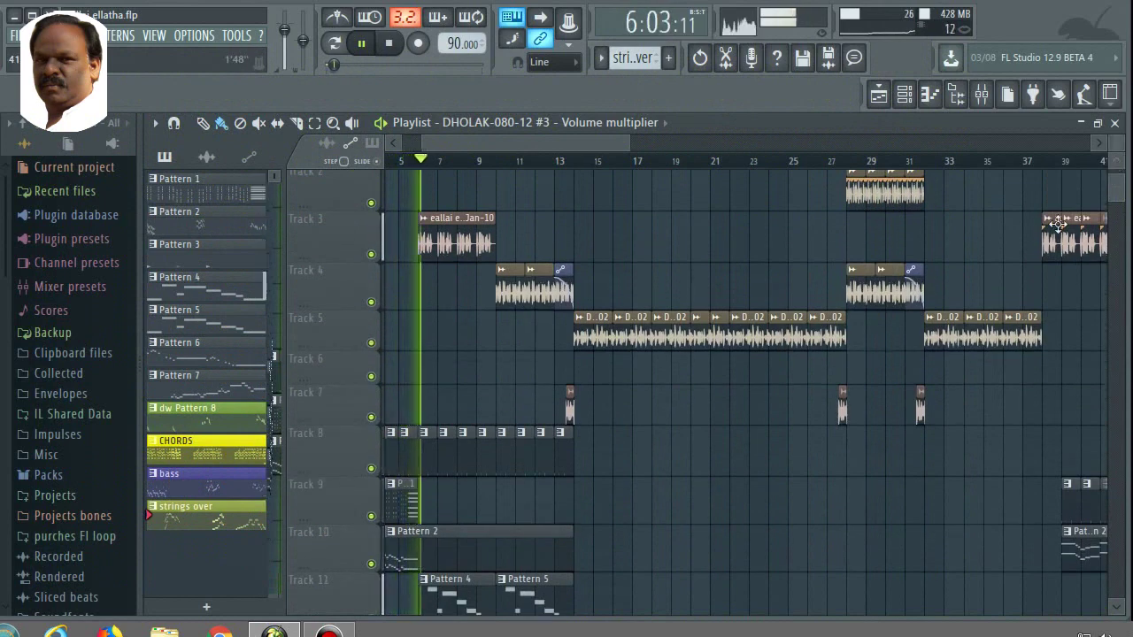
{"action": "scroll", "coordinate": [947, 387], "scroll_direction": "down", "scroll_amount": 4}
{"action": "scroll", "coordinate": [947, 387], "scroll_direction": "down", "scroll_amount": 4}
{"action": "scroll", "coordinate": [947, 387], "scroll_direction": "up", "scroll_amount": 3}
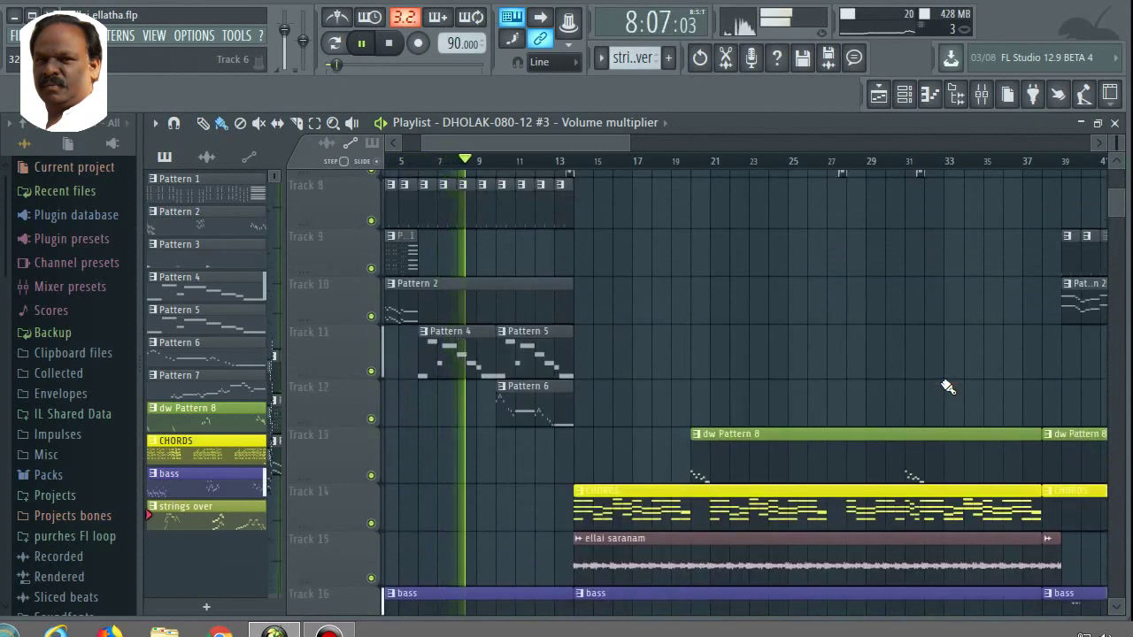
{"action": "scroll", "coordinate": [947, 386], "scroll_direction": "up", "scroll_amount": 4}
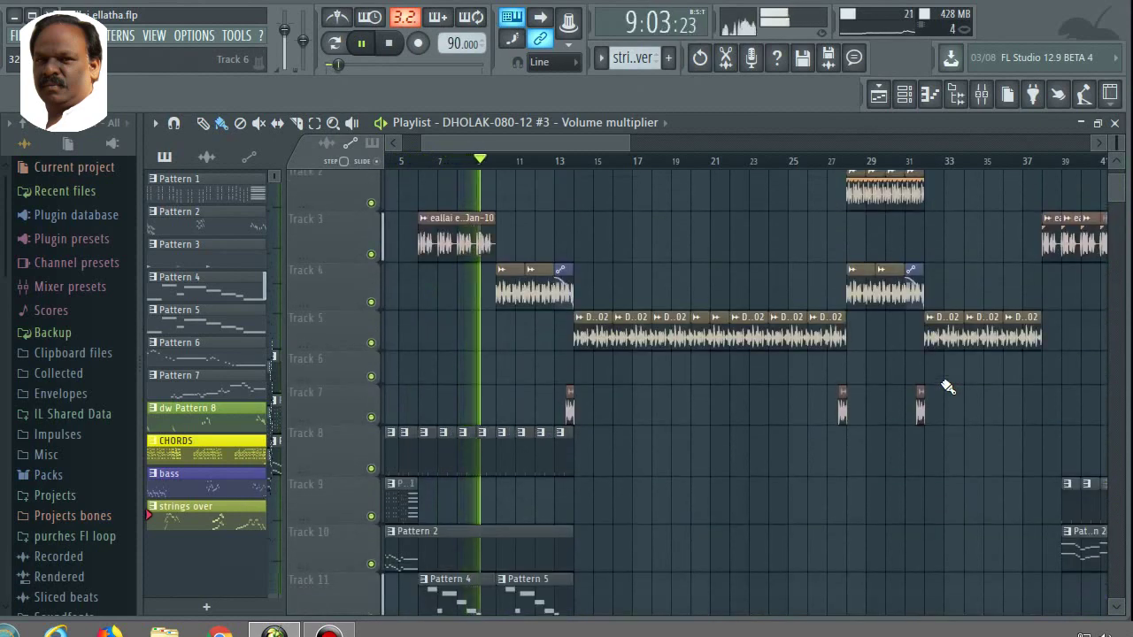
{"action": "scroll", "coordinate": [947, 387], "scroll_direction": "down", "scroll_amount": 5}
{"action": "scroll", "coordinate": [947, 387], "scroll_direction": "up", "scroll_amount": 5}
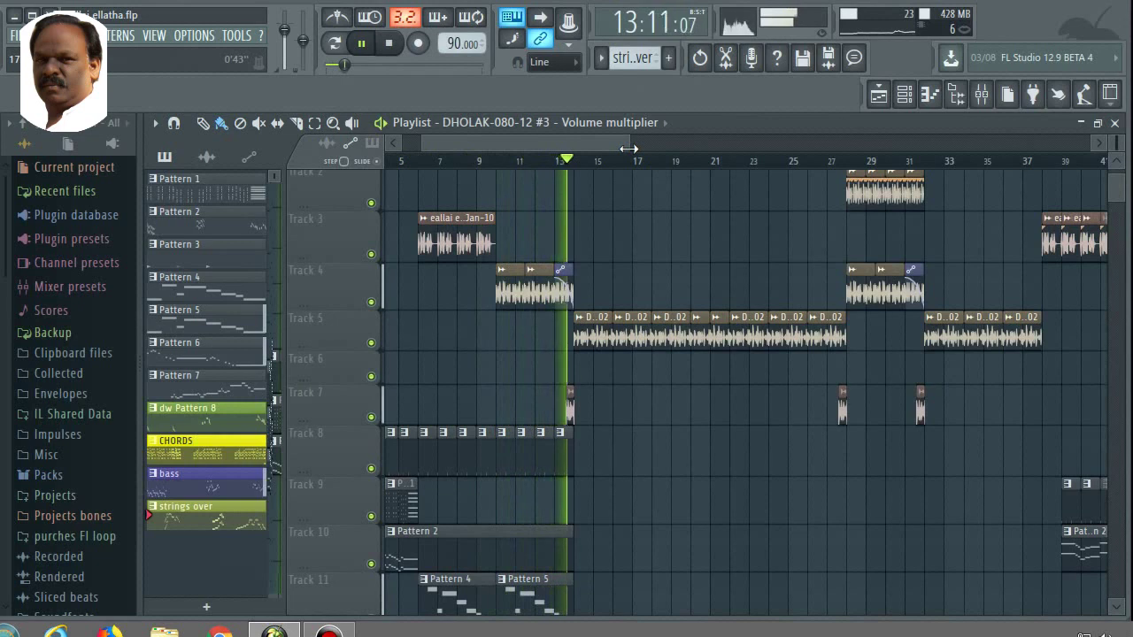
{"action": "key", "text": "space"}
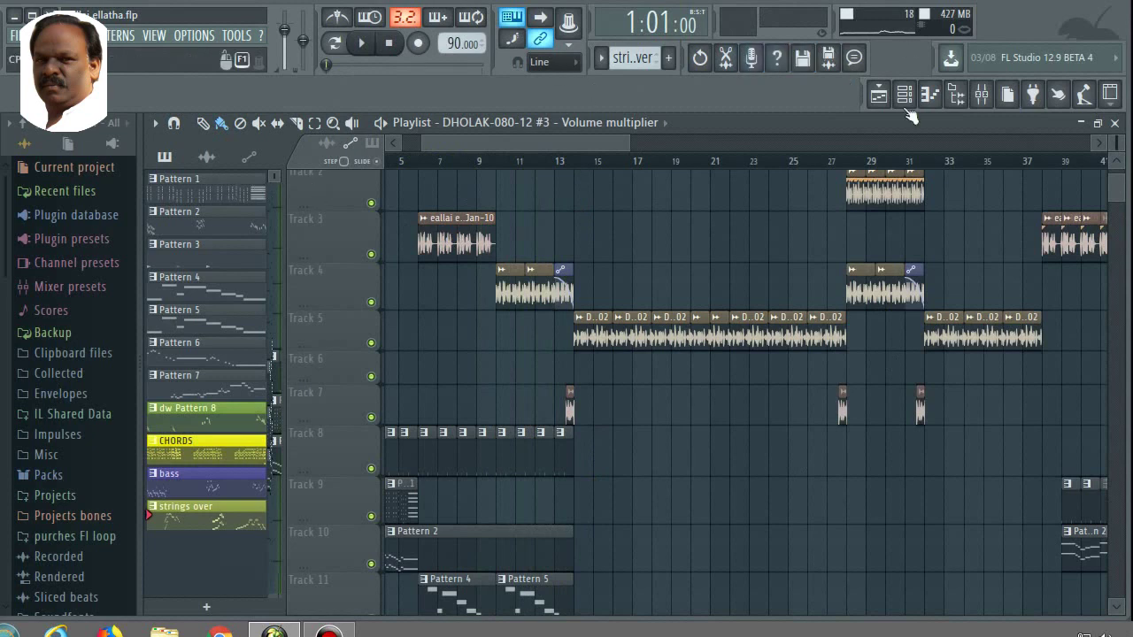
Show the channel rack, audition a note on the Tinkle channel's DX10 synth, and close the instrument
{"action": "key", "text": "F6"}
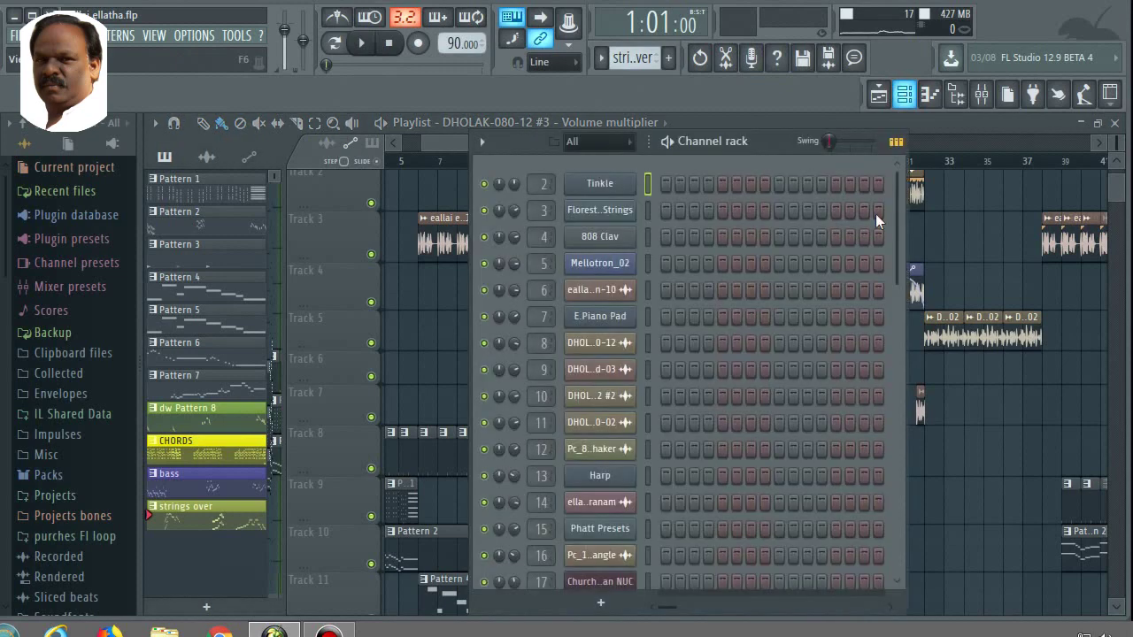
{"action": "left_click_drag", "start_coordinate": [899, 231], "coordinate": [610, 184]}
{"action": "left_click", "coordinate": [610, 185]}
{"action": "left_click", "coordinate": [879, 476]}
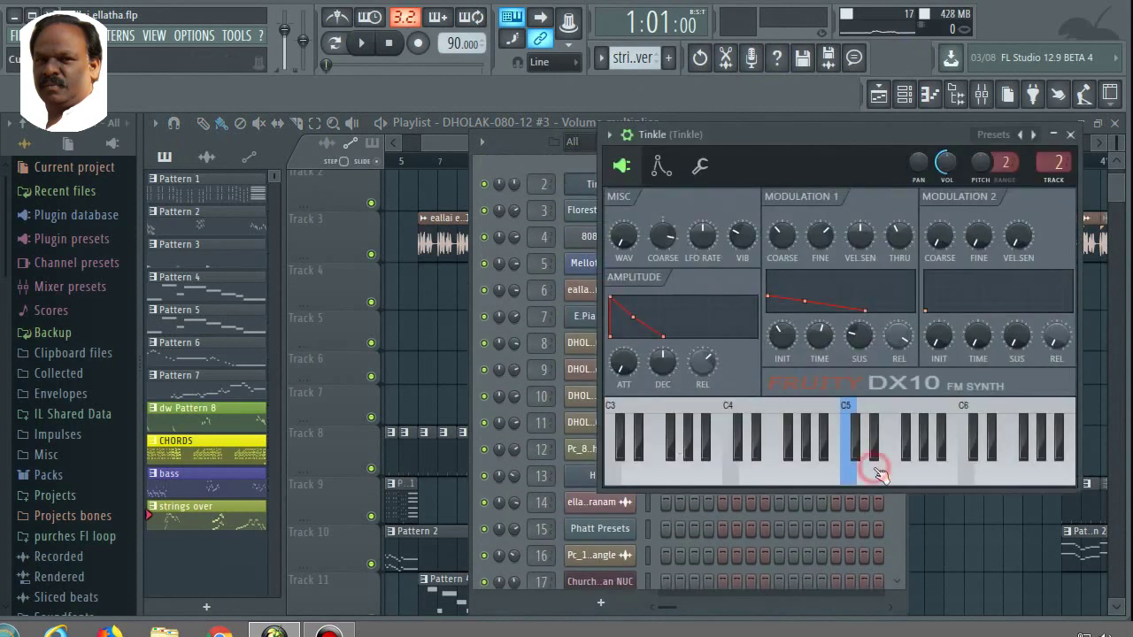
{"action": "left_click", "coordinate": [1070, 136]}
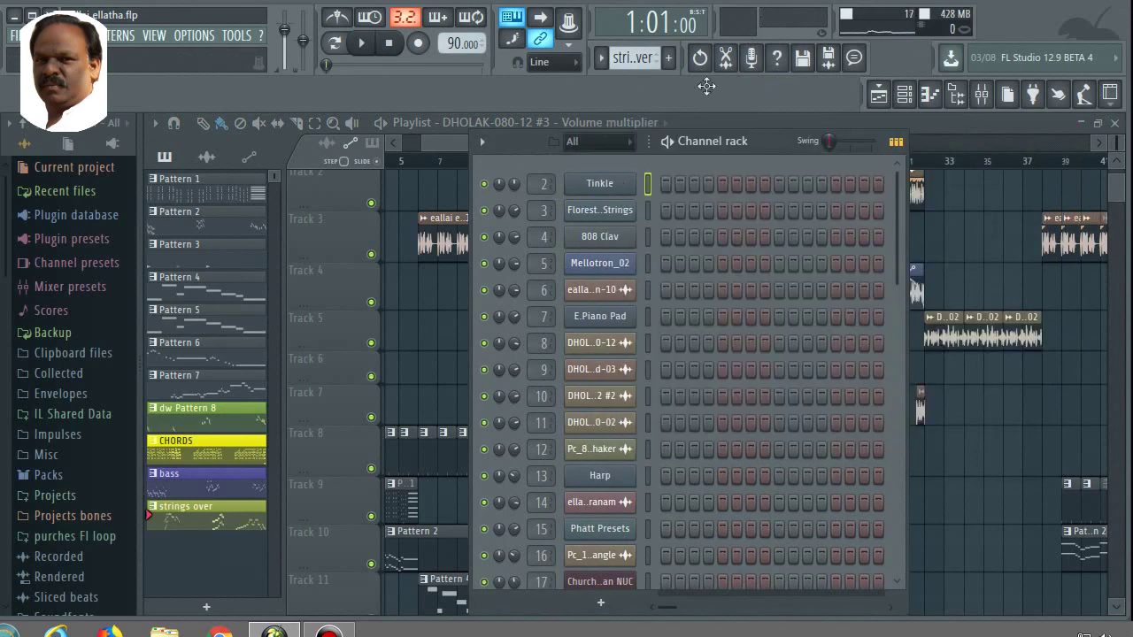
Select Pattern 1 and examine the Tinkle channel's notes around C4 in the piano roll
{"action": "left_click", "coordinate": [601, 58]}
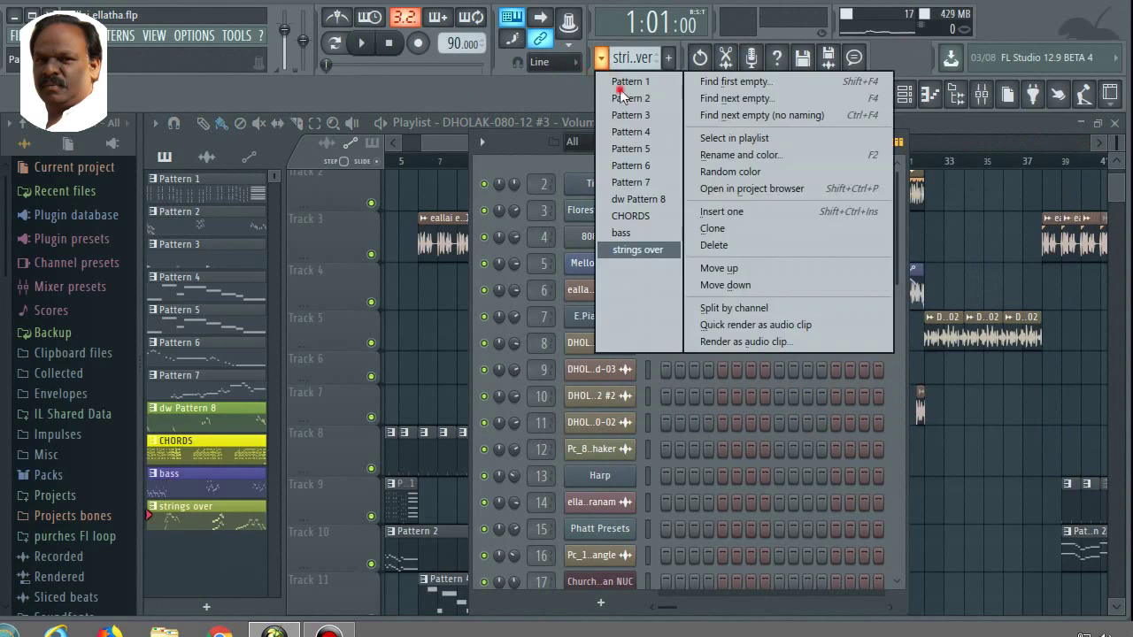
{"action": "left_click", "coordinate": [621, 83]}
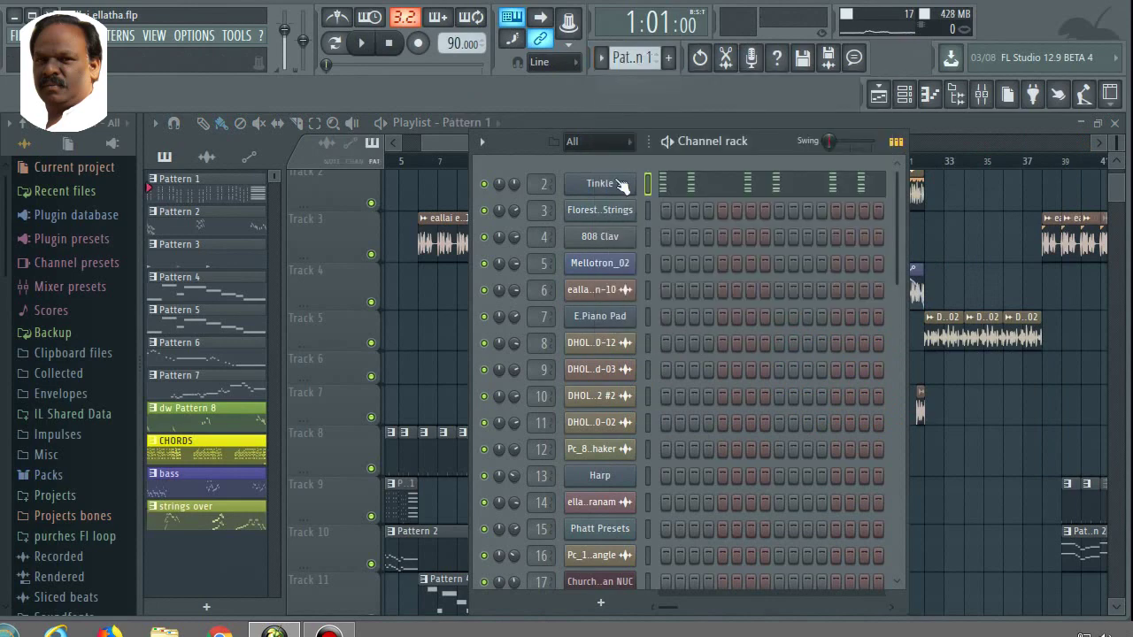
{"action": "left_click", "coordinate": [695, 181]}
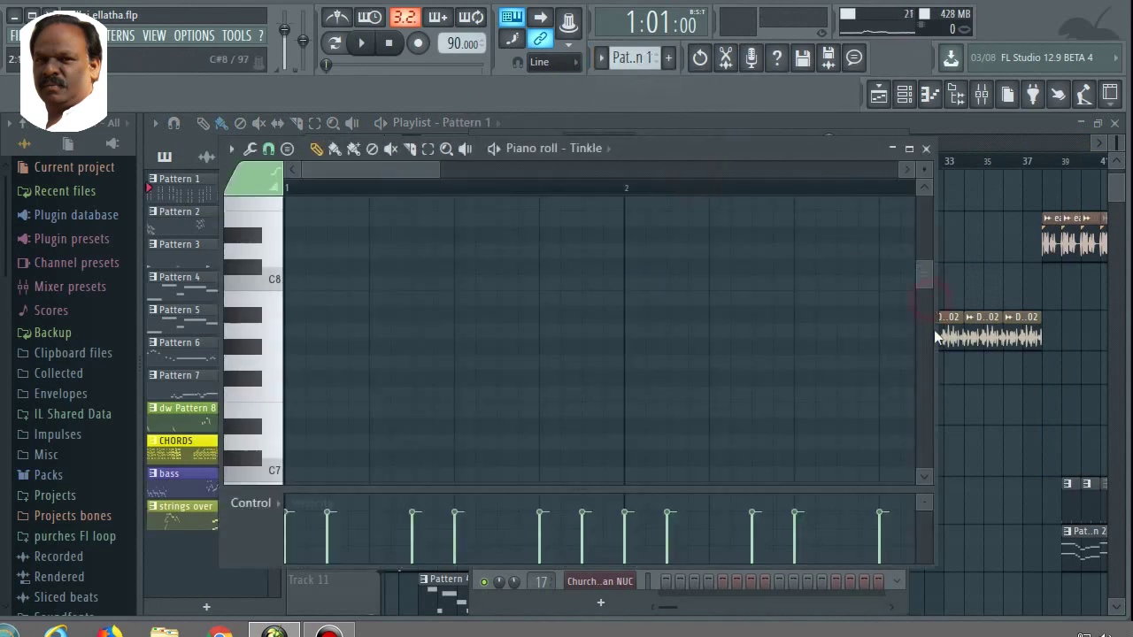
{"action": "scroll", "coordinate": [926, 262], "scroll_direction": "down", "scroll_amount": 3}
{"action": "scroll", "coordinate": [924, 251], "scroll_direction": "down", "scroll_amount": 3}
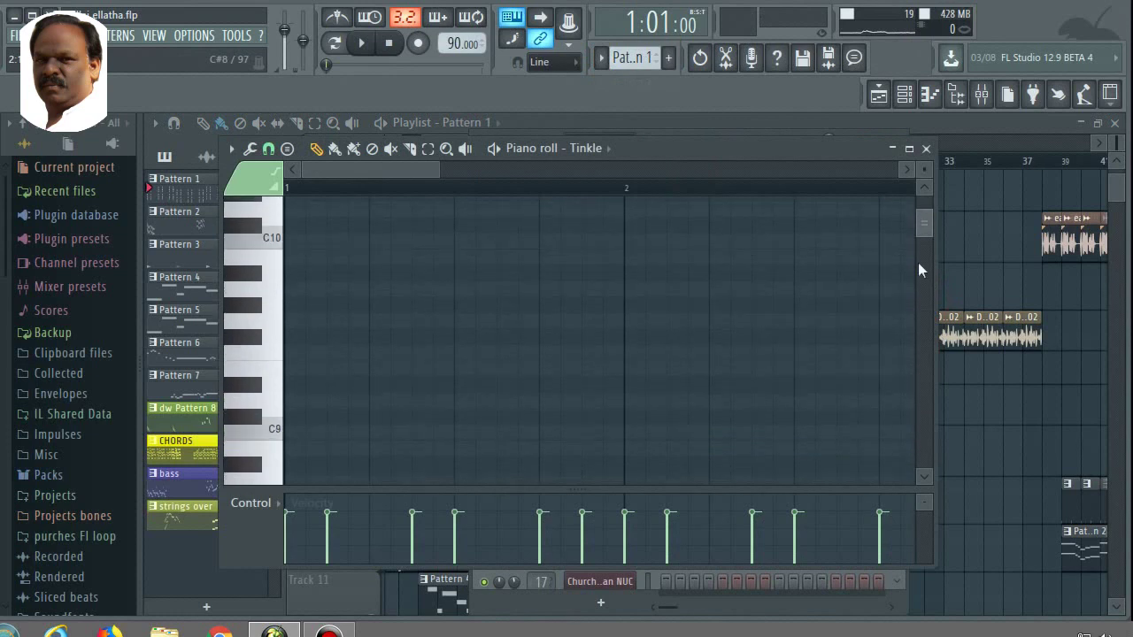
{"action": "scroll", "coordinate": [915, 370], "scroll_direction": "down", "scroll_amount": 6}
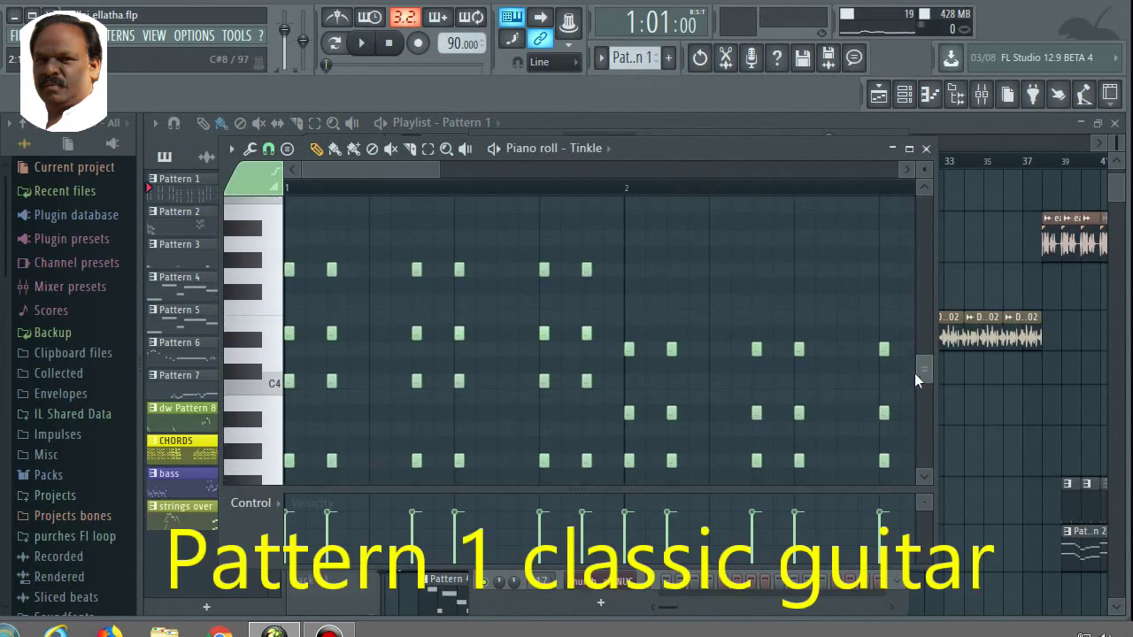
Switch playback to pattern mode, play Pattern 1 while viewing all four bars of Tinkle notes, and stop playback
{"action": "left_click", "coordinate": [337, 45]}
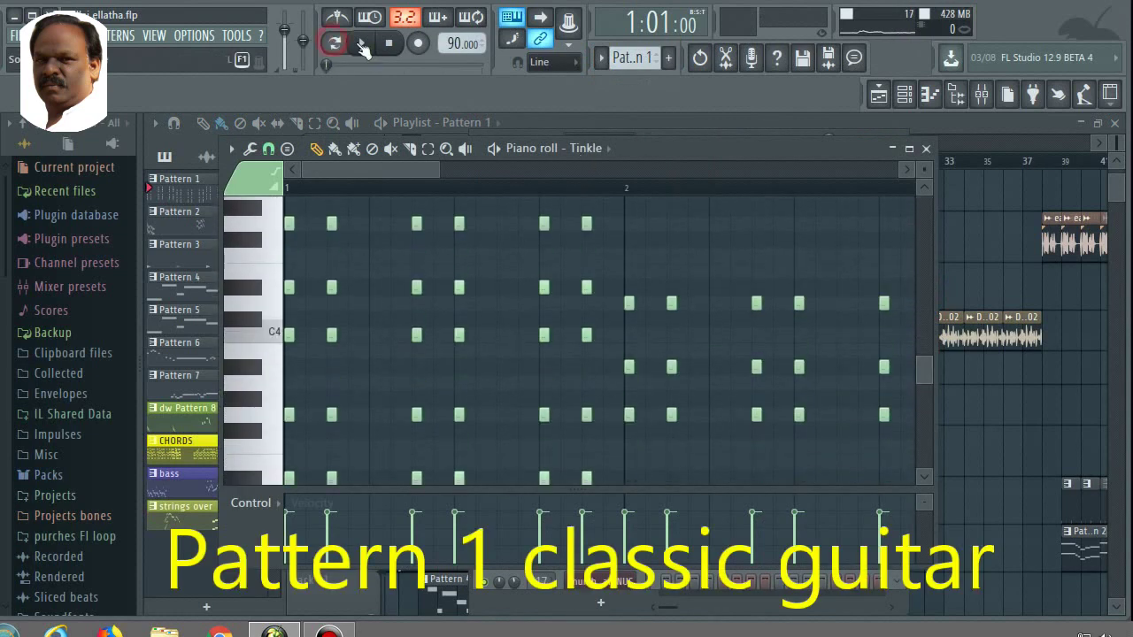
{"action": "left_click", "coordinate": [362, 44]}
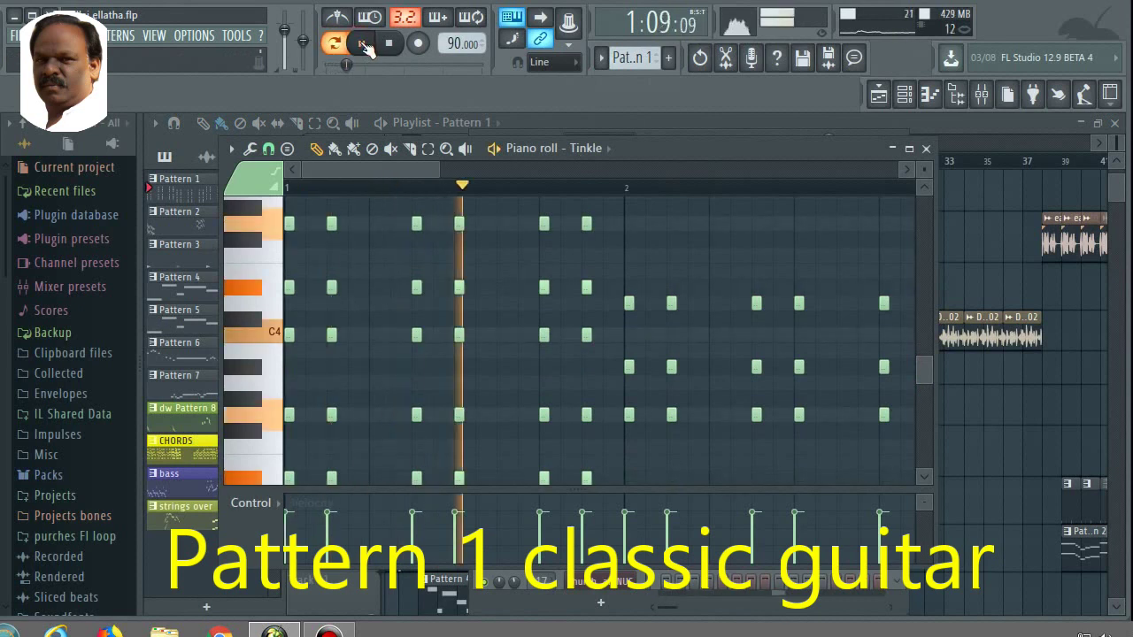
{"action": "left_click_drag", "start_coordinate": [925, 372], "coordinate": [925, 404]}
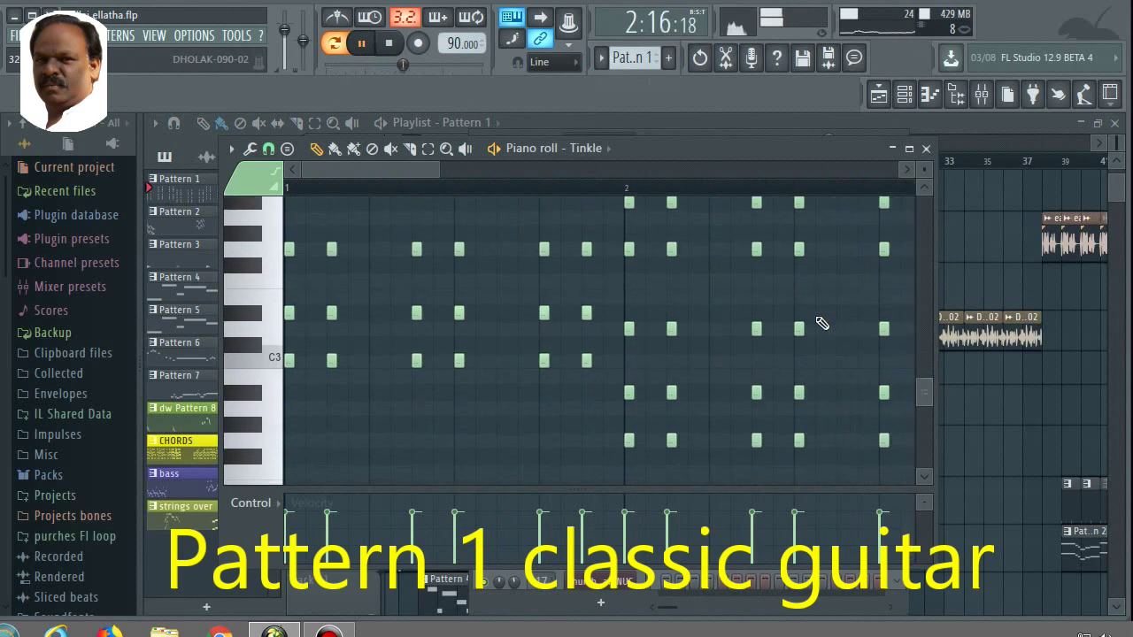
{"action": "scroll", "coordinate": [821, 323], "scroll_direction": "down", "scroll_amount": 5}
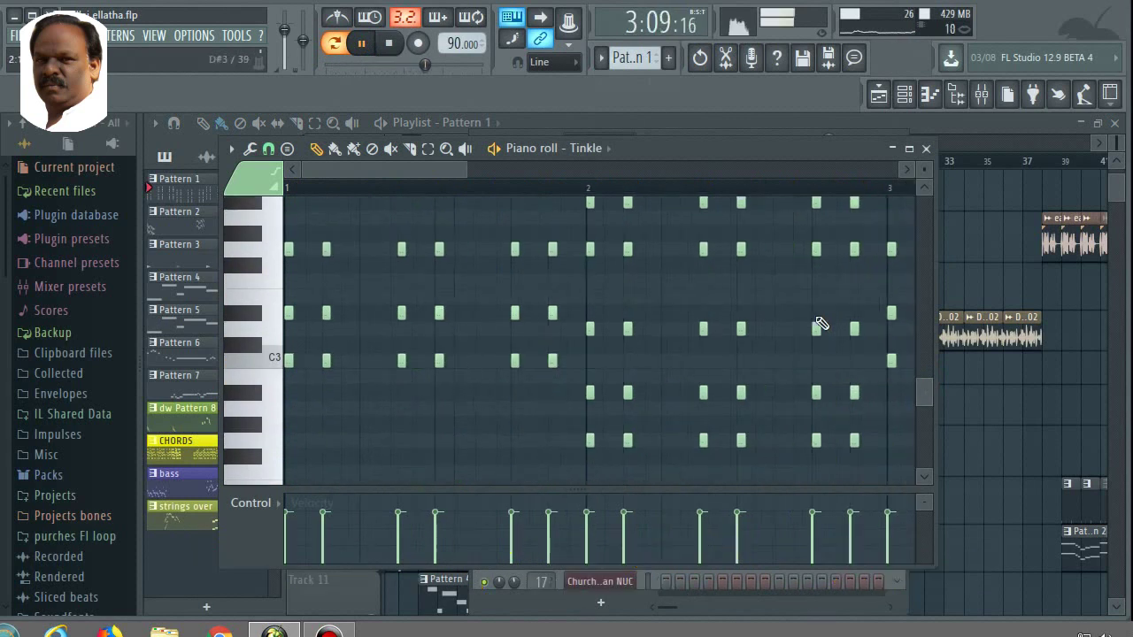
{"action": "scroll", "coordinate": [821, 323], "scroll_direction": "down", "scroll_amount": 2}
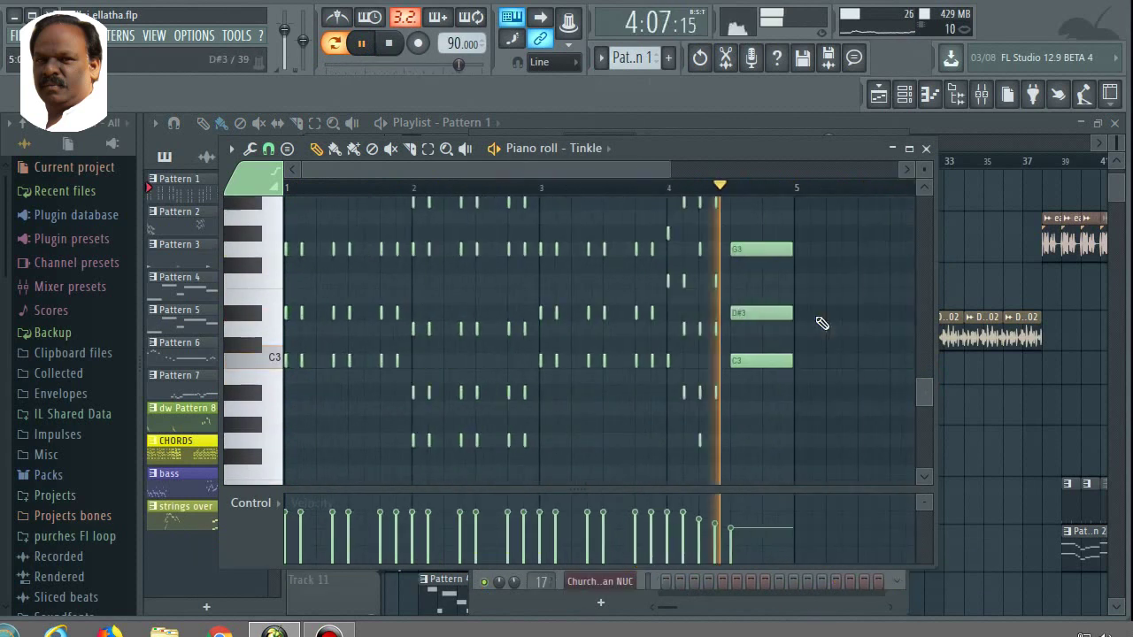
{"action": "key", "text": "space"}
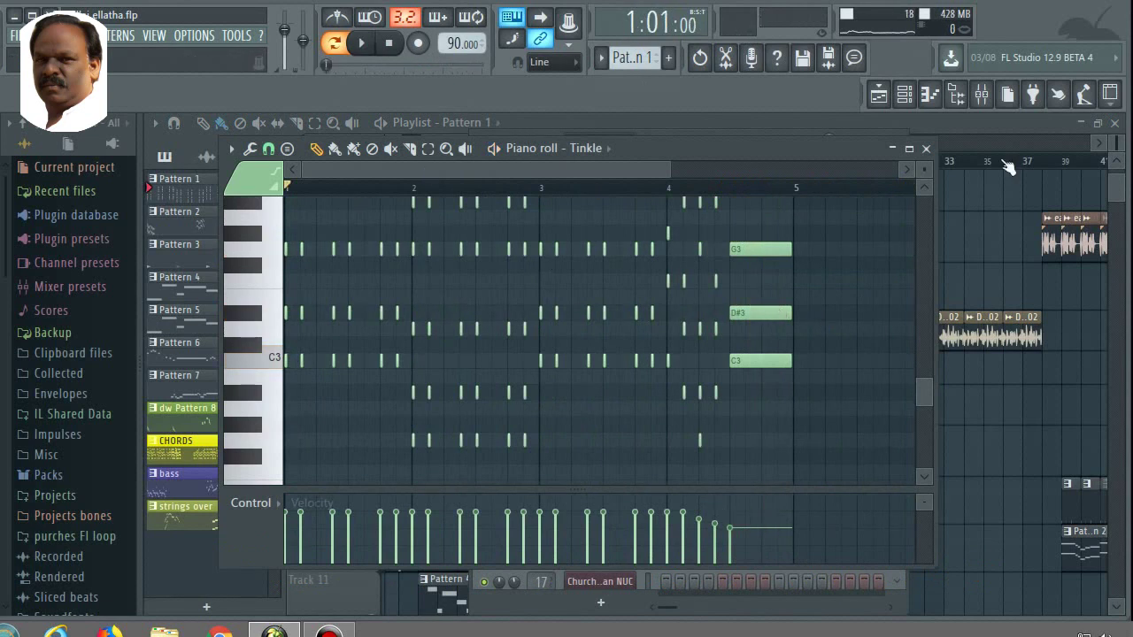
Close the Tinkle piano roll, select Pattern 2, and open the piano roll of the Florestan Strings channel
{"action": "left_click", "coordinate": [927, 148]}
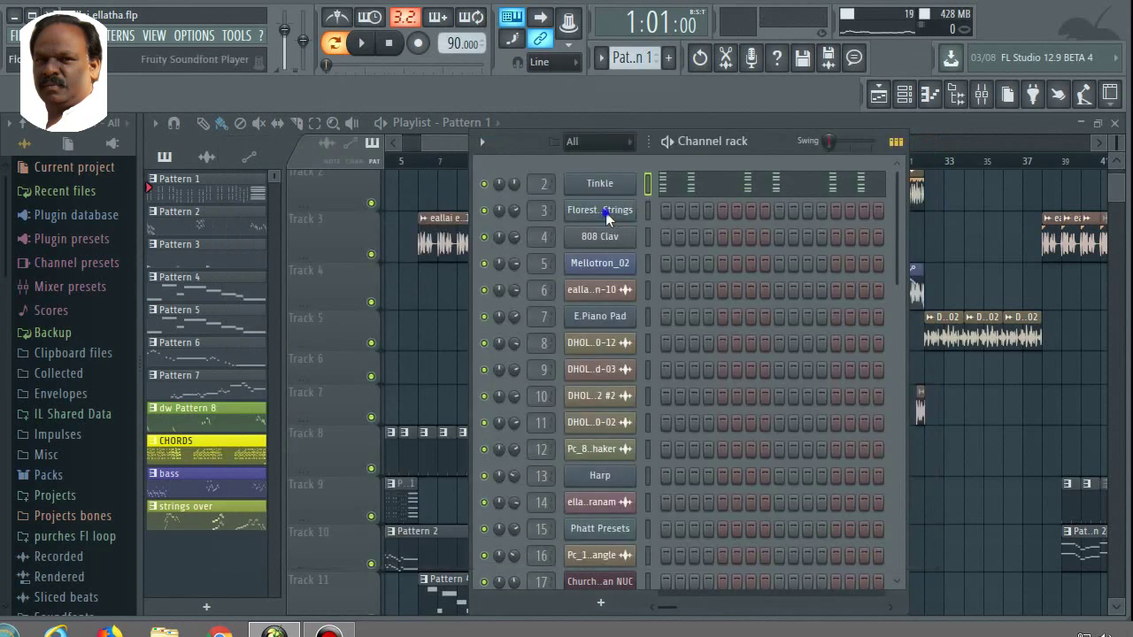
{"action": "right_click", "coordinate": [605, 212]}
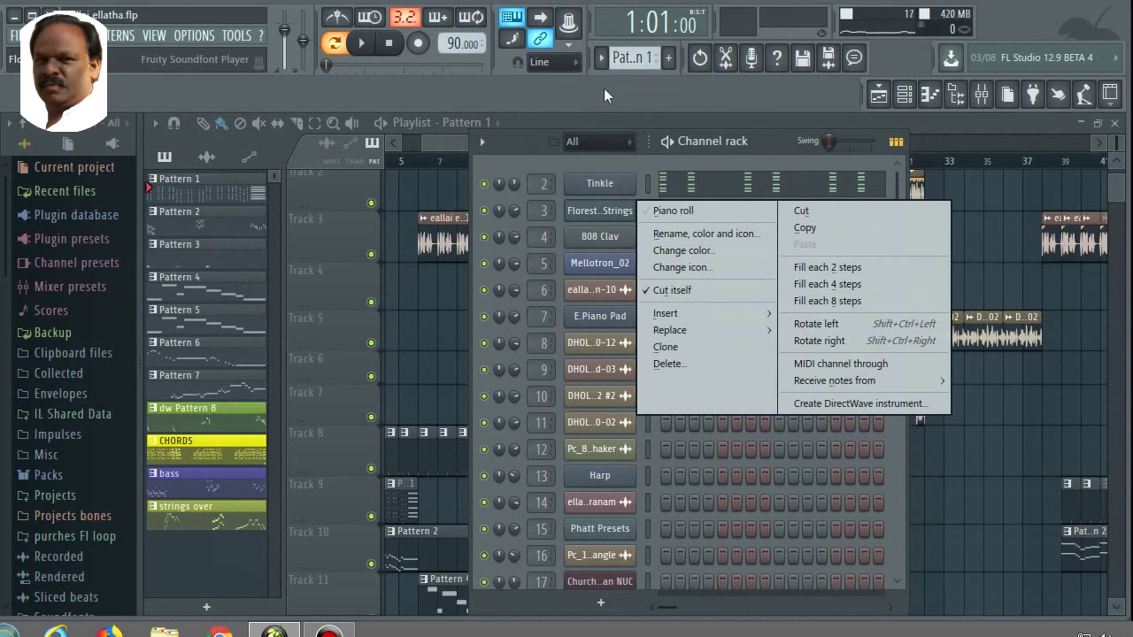
{"action": "left_click", "coordinate": [604, 60]}
{"action": "left_click", "coordinate": [626, 97]}
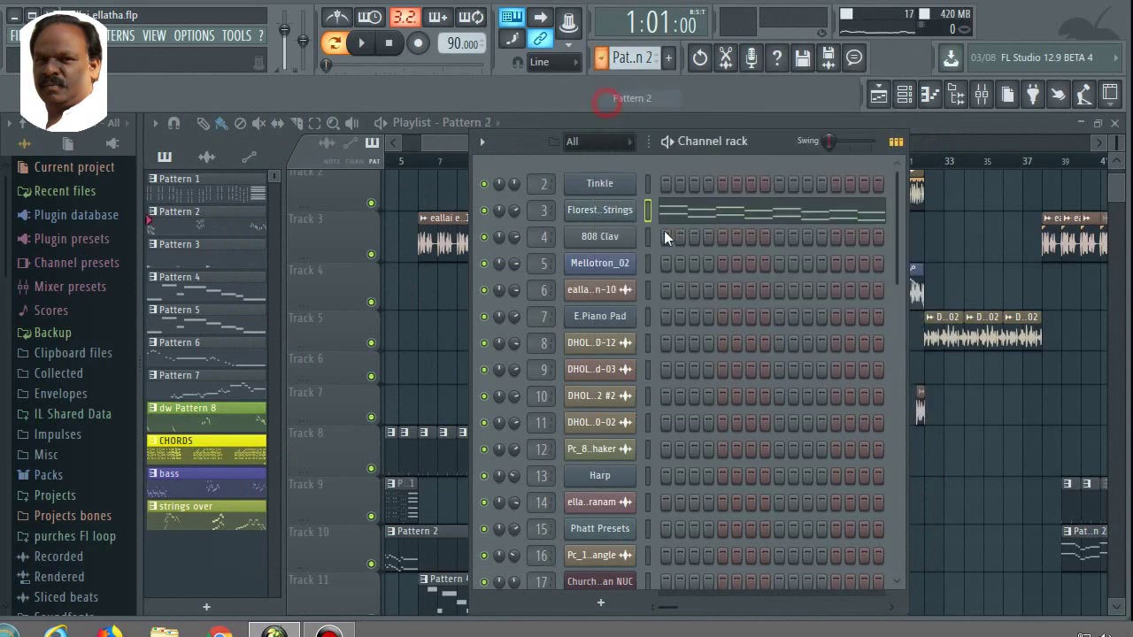
{"action": "right_click", "coordinate": [620, 217]}
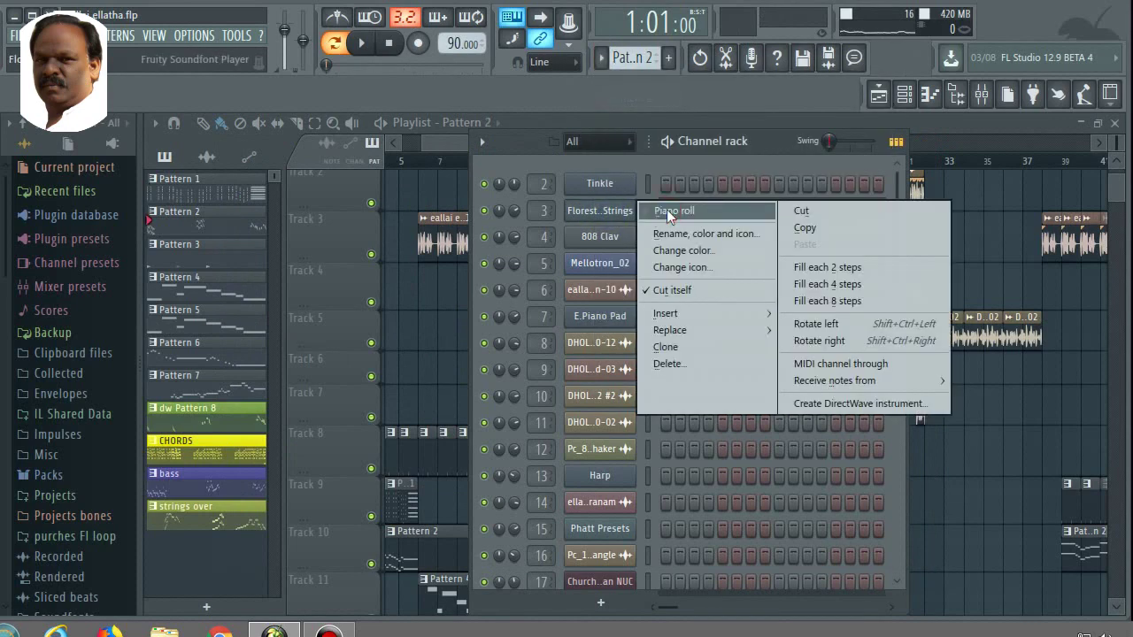
{"action": "left_click", "coordinate": [666, 209]}
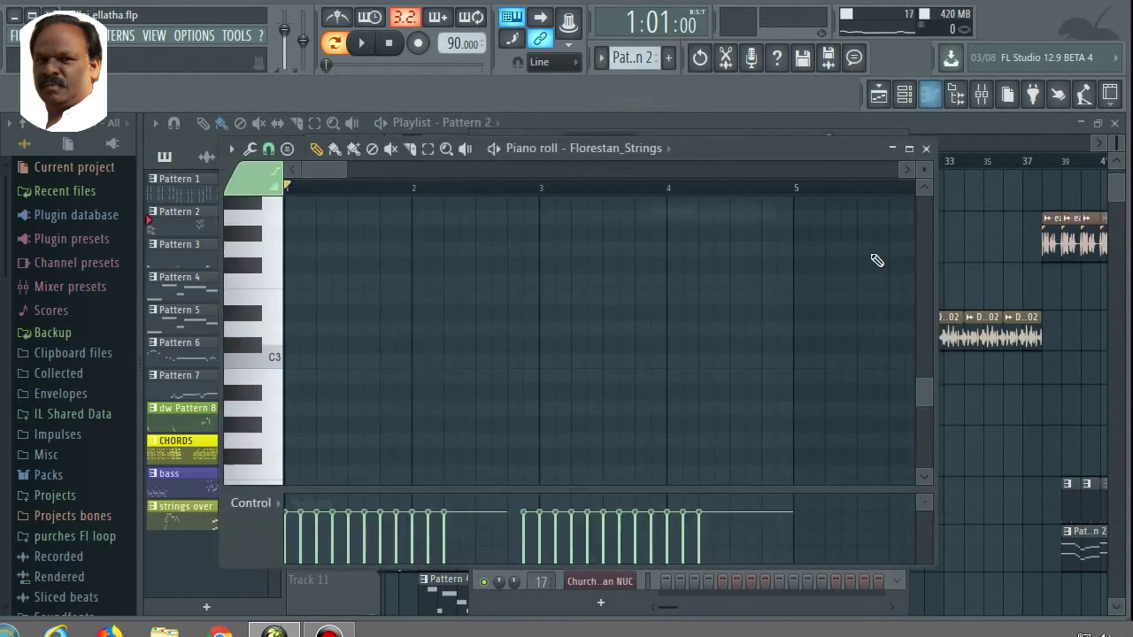
Bring the Florestan Strings notes around C6 into view, play Pattern 2, and stop playback
{"action": "left_click", "coordinate": [920, 354]}
{"action": "left_click_drag", "start_coordinate": [921, 345], "coordinate": [921, 332]}
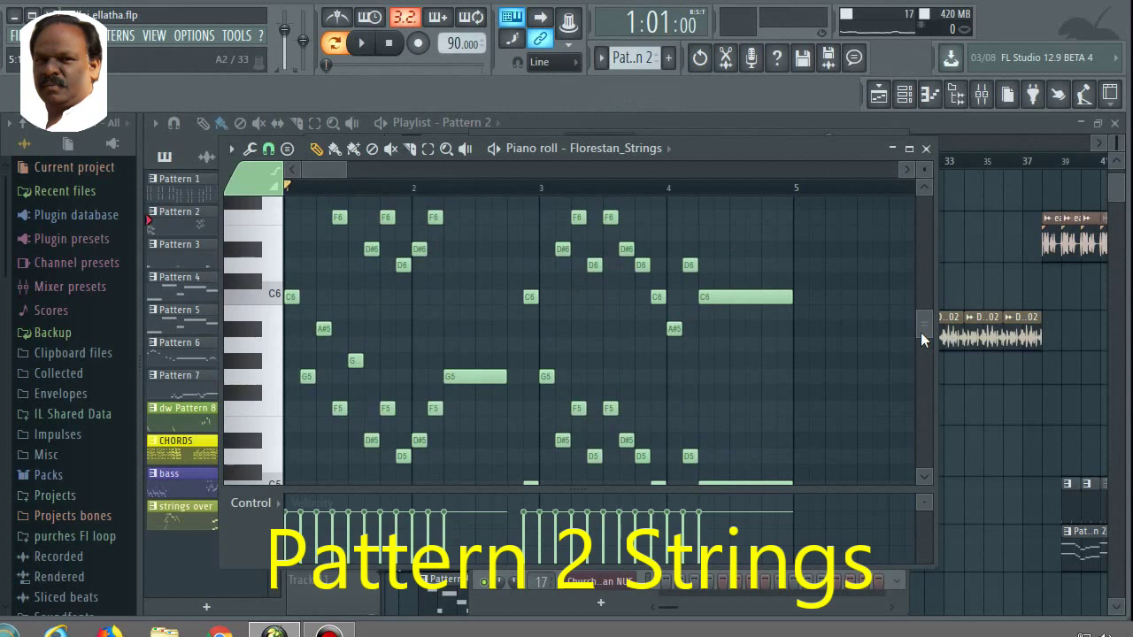
{"action": "left_click_drag", "start_coordinate": [921, 332], "coordinate": [920, 324]}
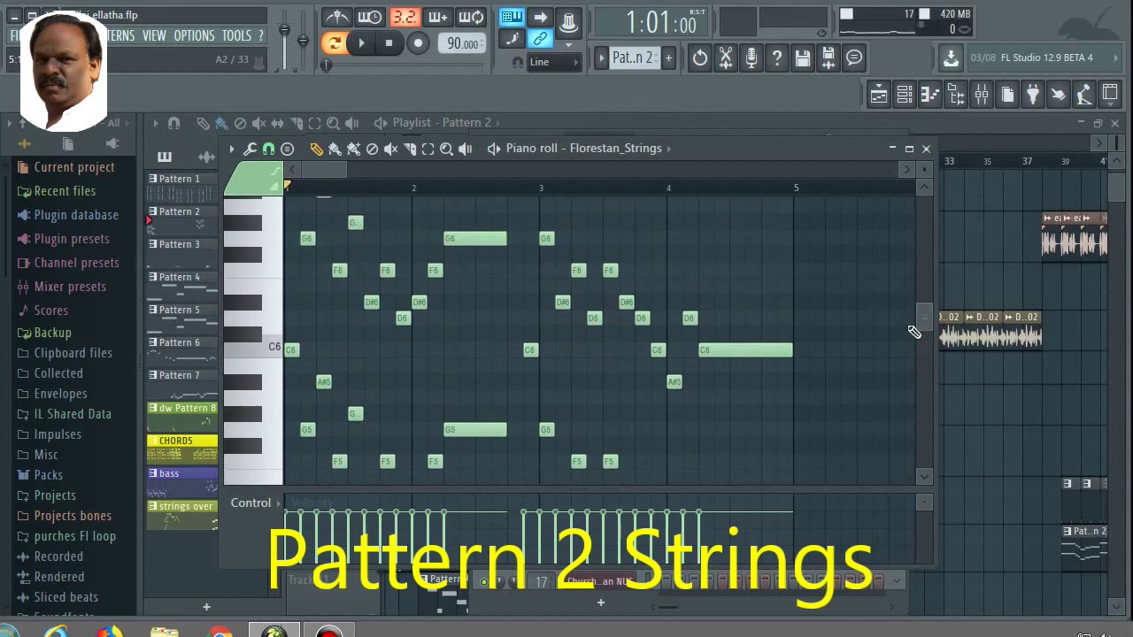
{"action": "left_click", "coordinate": [366, 44]}
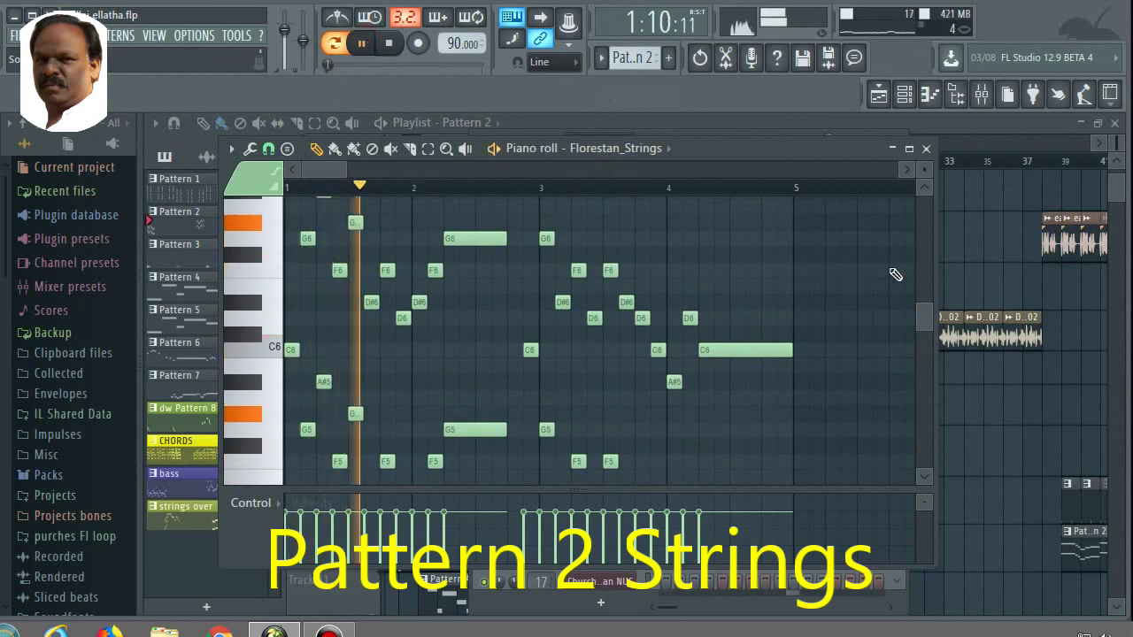
{"action": "mouse_move", "coordinate": [927, 314]}
{"action": "left_mouse_down"}
{"action": "mouse_move", "coordinate": [927, 331]}
{"action": "mouse_move", "coordinate": [928, 315]}
{"action": "left_mouse_up"}
{"action": "scroll", "coordinate": [928, 314], "scroll_direction": "up", "scroll_amount": 3}
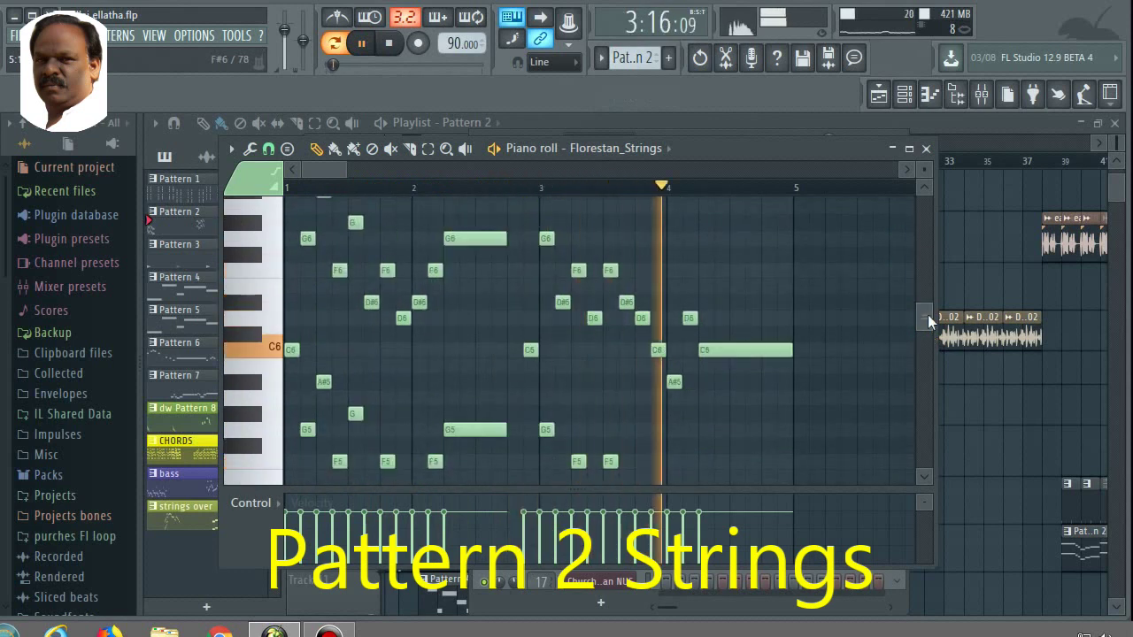
{"action": "key", "text": "space"}
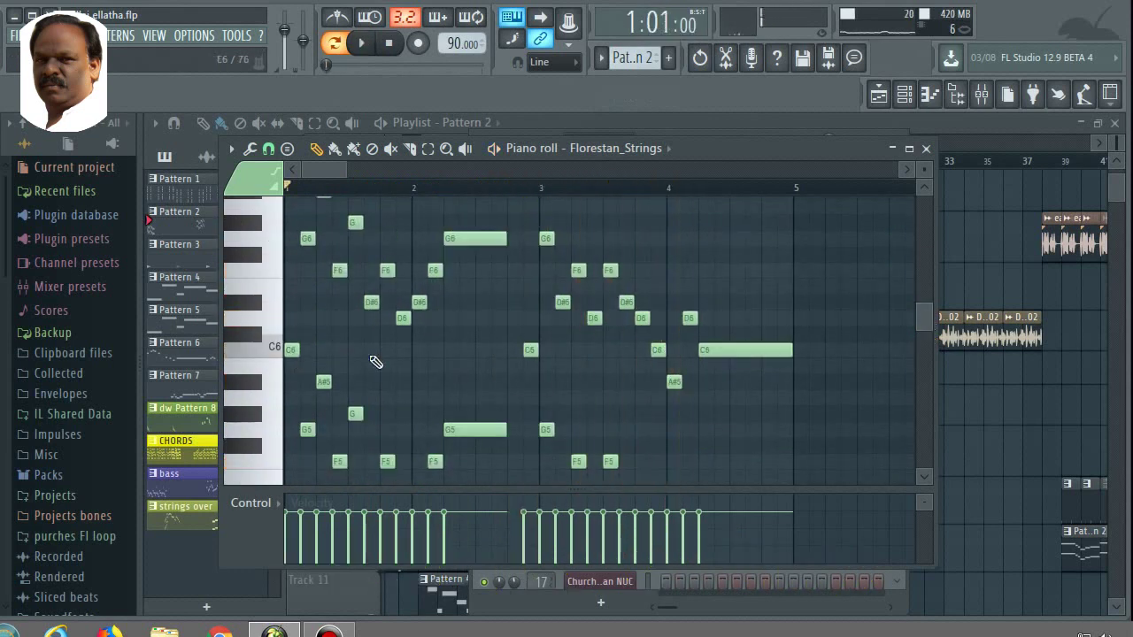
Examine the Florestan Strings notes from C5 up to C7, replay Pattern 2, and close the piano roll
{"action": "left_click_drag", "start_coordinate": [923, 328], "coordinate": [921, 338]}
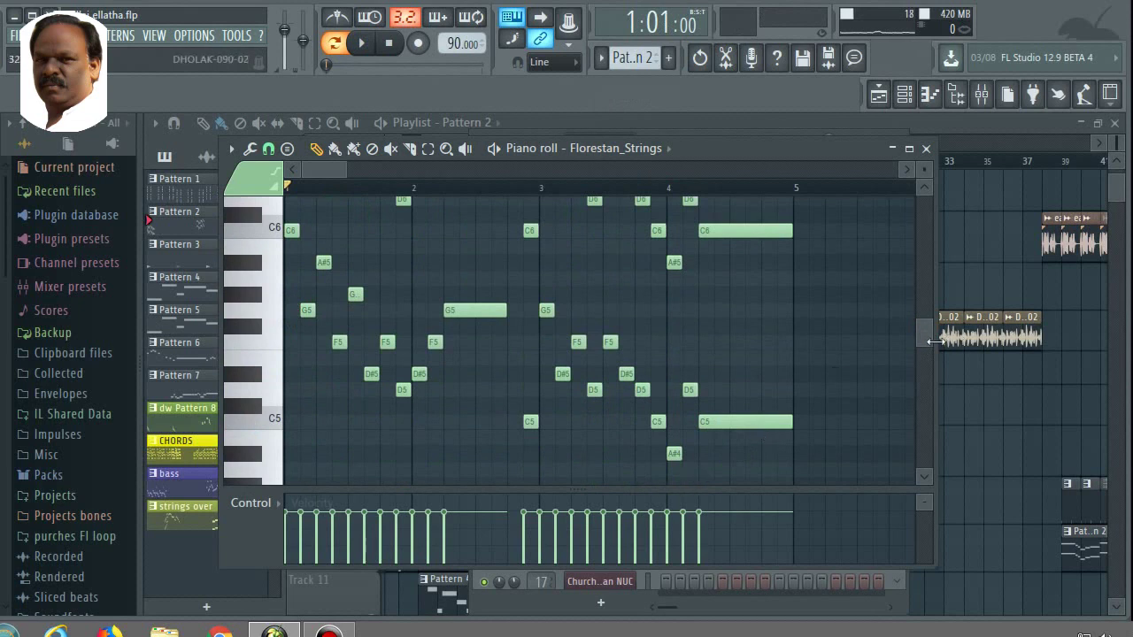
{"action": "scroll", "coordinate": [922, 316], "scroll_direction": "up", "scroll_amount": 4}
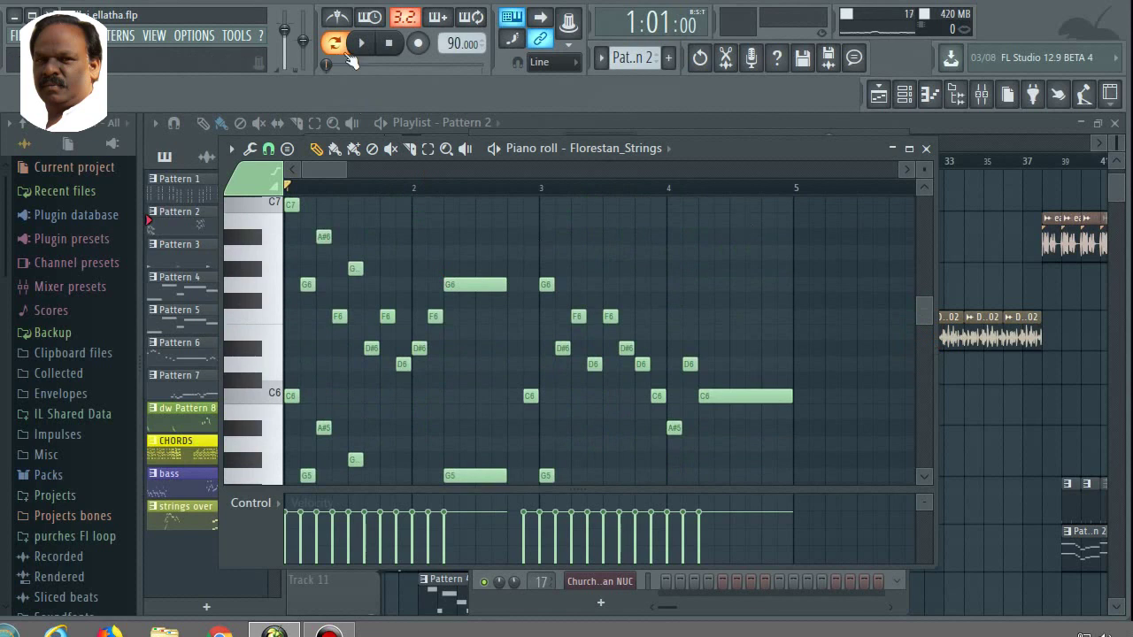
{"action": "left_click", "coordinate": [361, 44]}
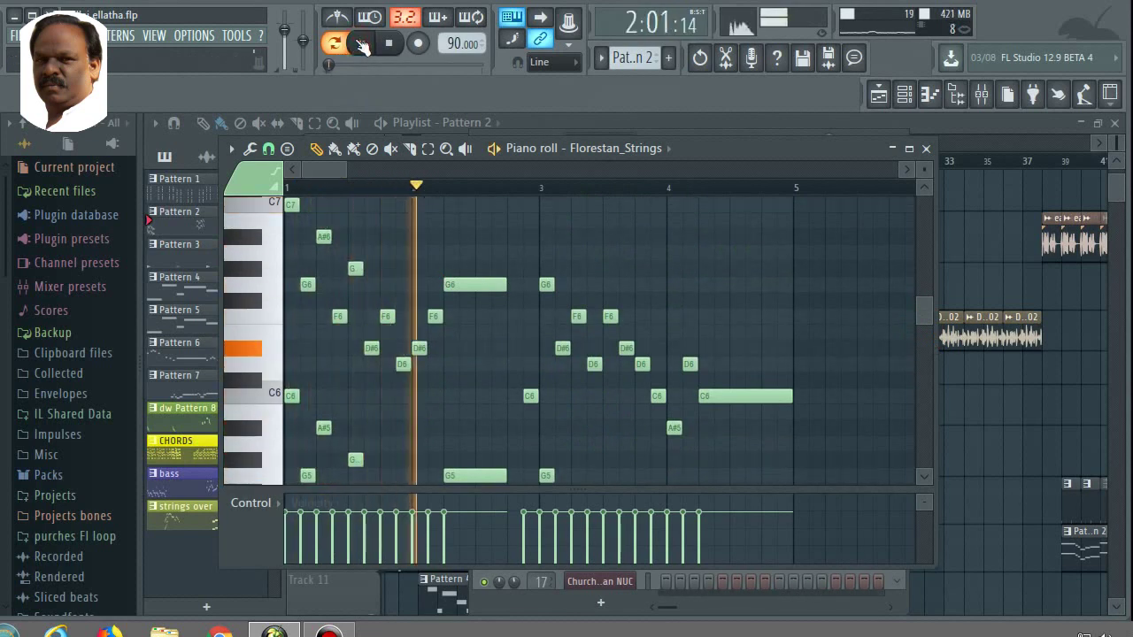
{"action": "key", "text": "space"}
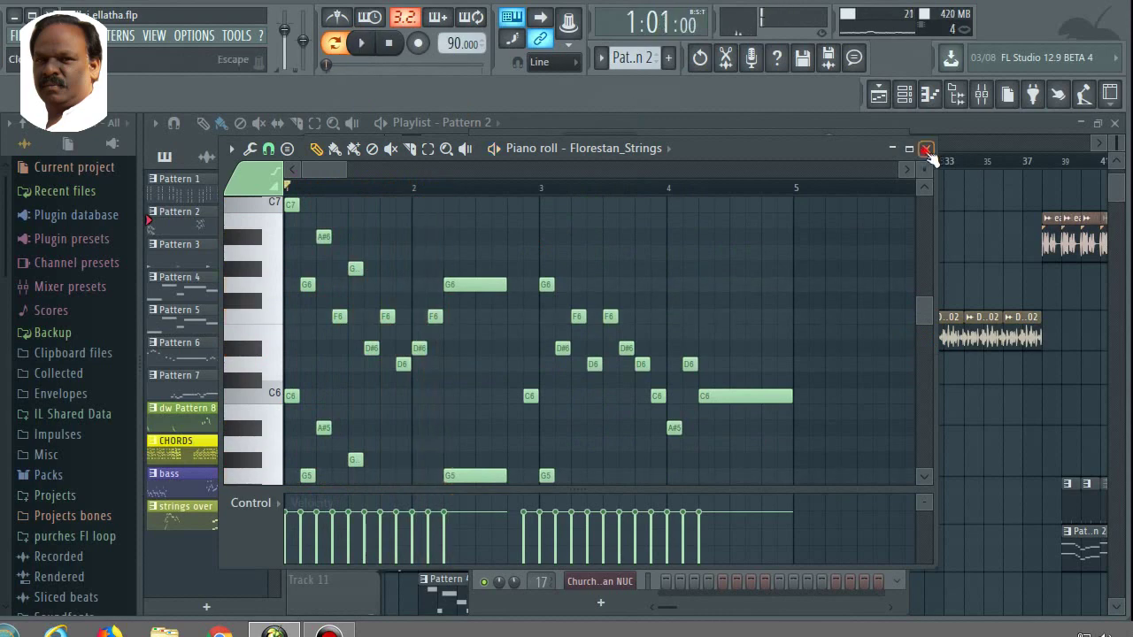
{"action": "key", "text": "Escape"}
Inspect the 808 Clav channel's sample settings in Pattern 3, then play the pattern and stop it
{"action": "left_click", "coordinate": [602, 57]}
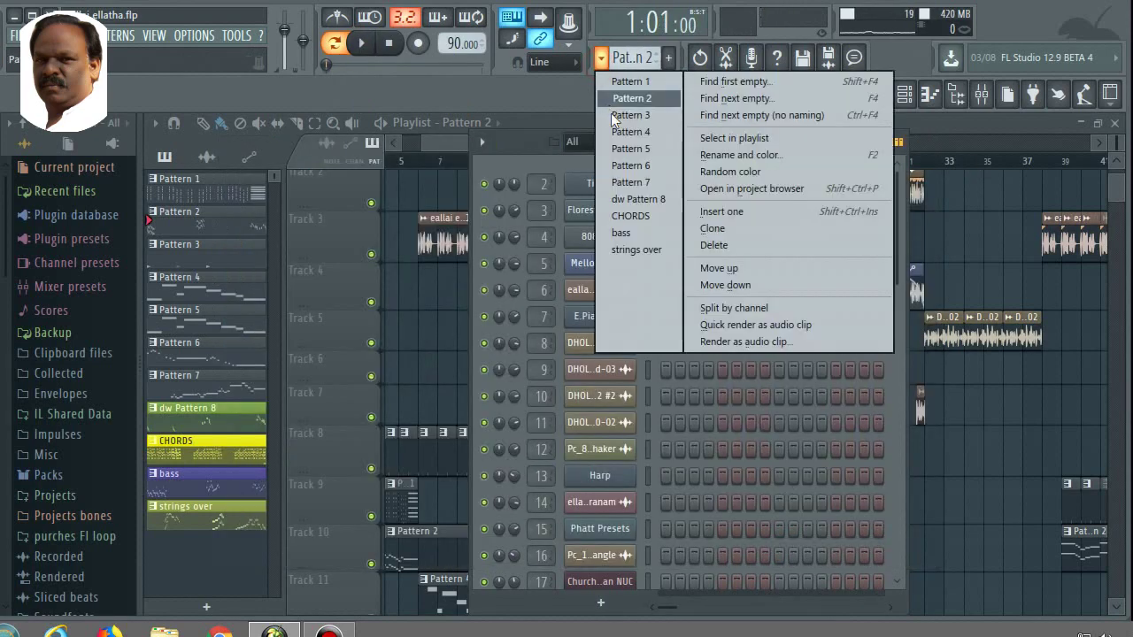
{"action": "left_click", "coordinate": [611, 116]}
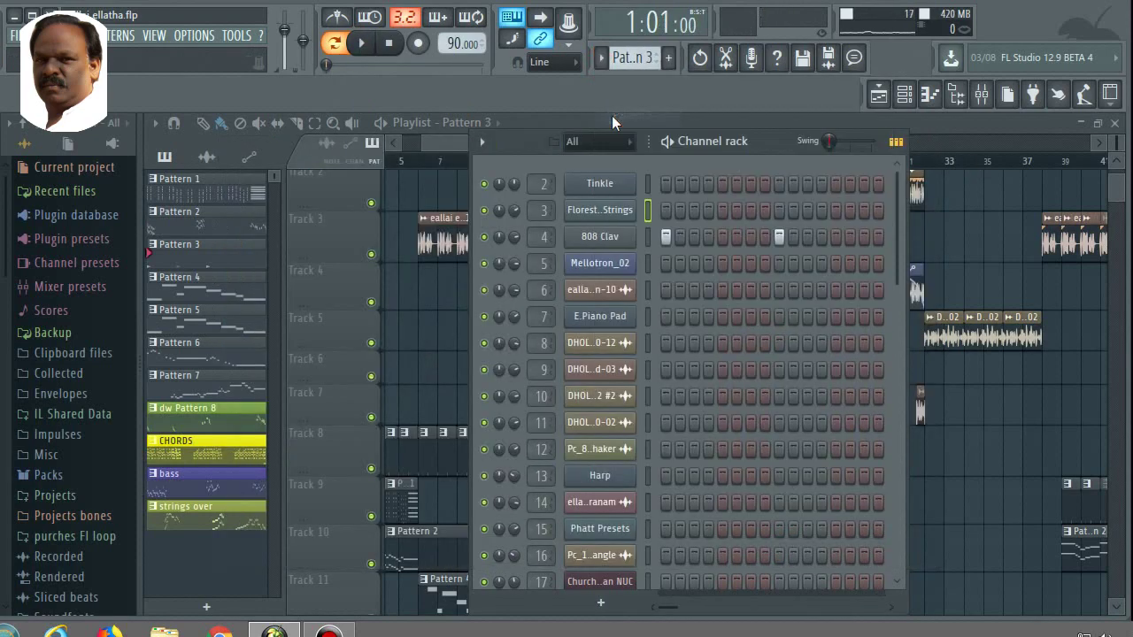
{"action": "left_click", "coordinate": [602, 236]}
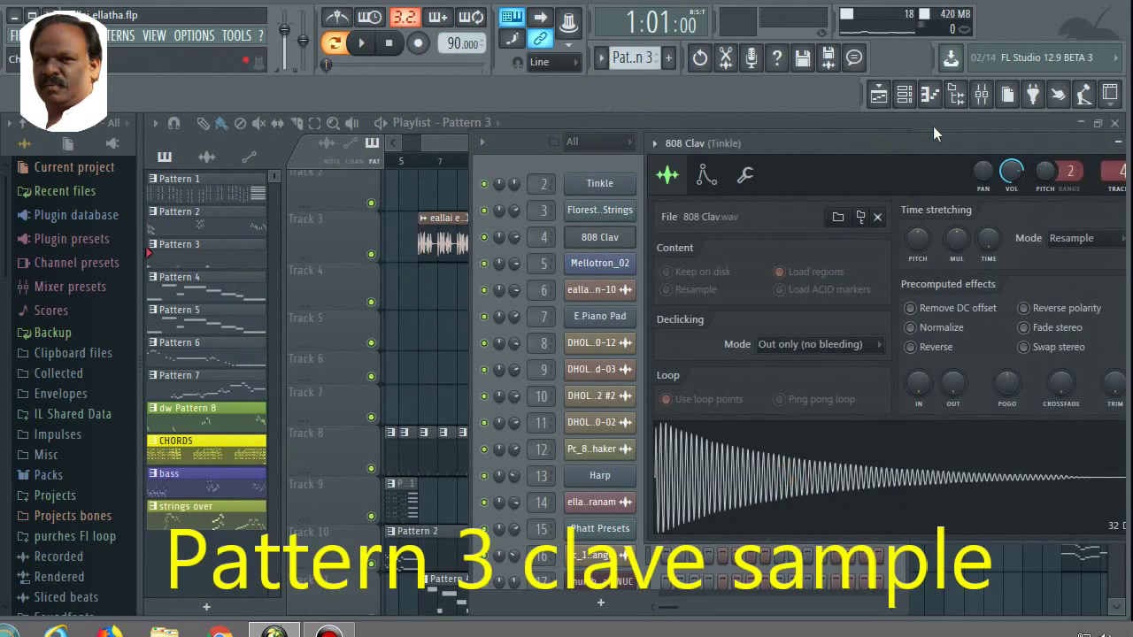
{"action": "left_click_drag", "start_coordinate": [708, 144], "coordinate": [561, 143]}
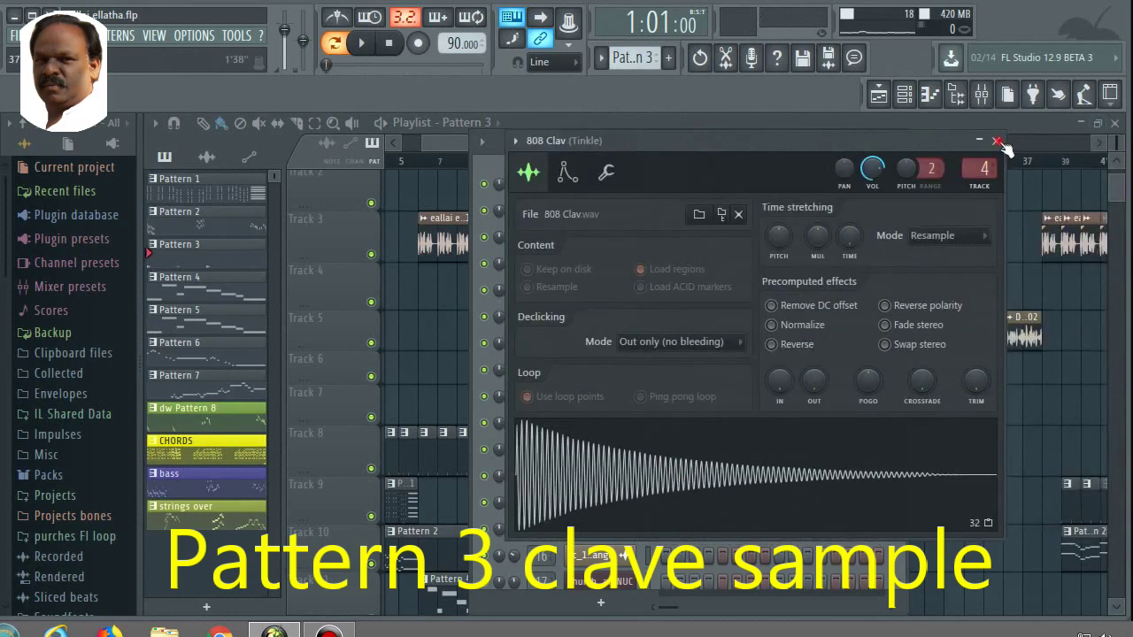
{"action": "left_click", "coordinate": [998, 143]}
{"action": "key", "text": "space"}
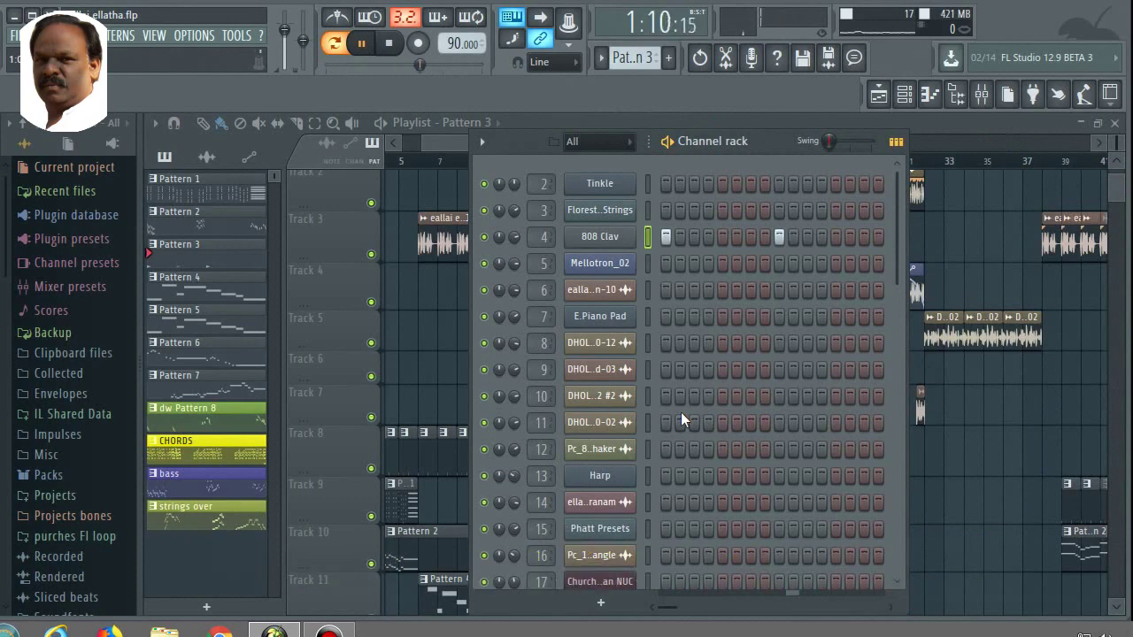
{"action": "key", "text": "space"}
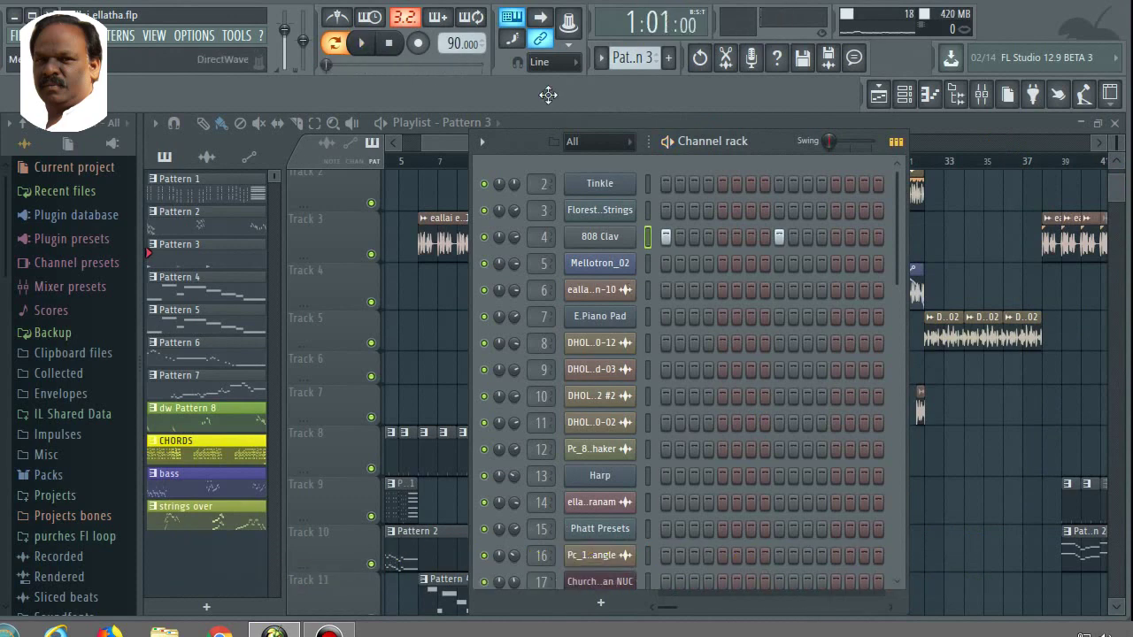
Select Pattern 4 and audition the Mellotron_02 channel's DirectWave instrument on its keyboard, closing it when done
{"action": "left_click", "coordinate": [601, 59]}
{"action": "left_click", "coordinate": [624, 130]}
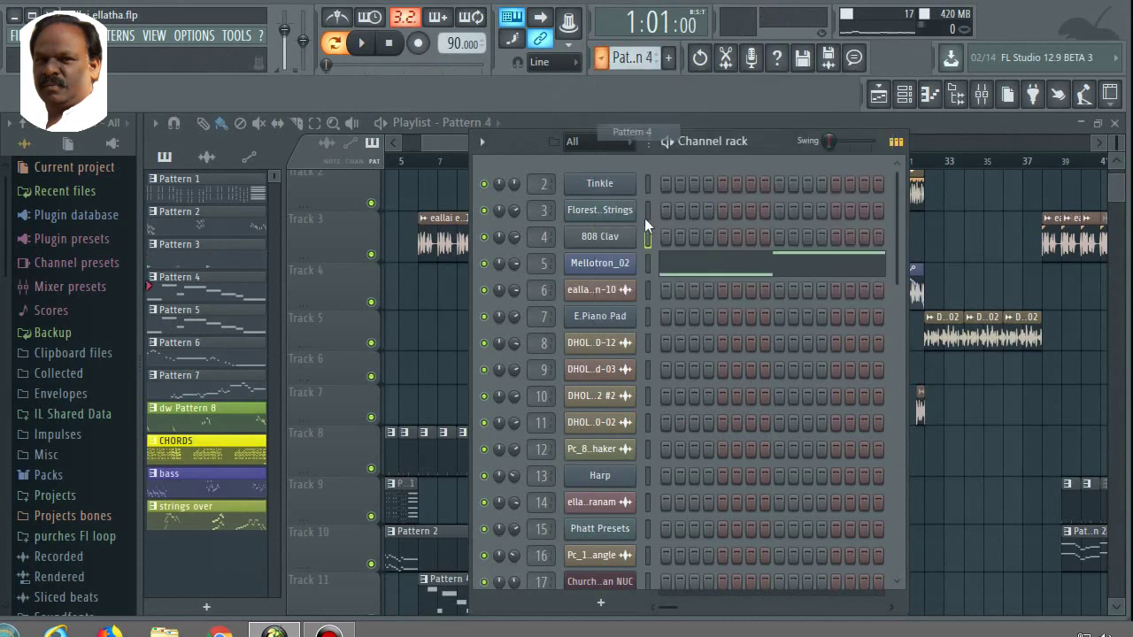
{"action": "left_click", "coordinate": [601, 262]}
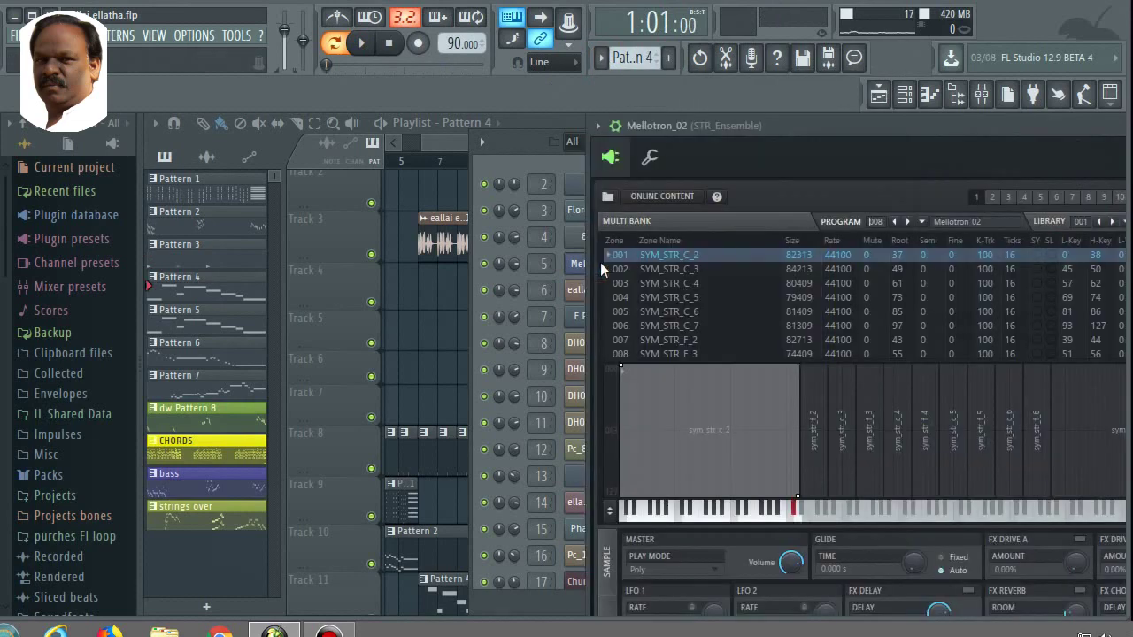
{"action": "left_click_drag", "start_coordinate": [578, 107], "coordinate": [439, 81]}
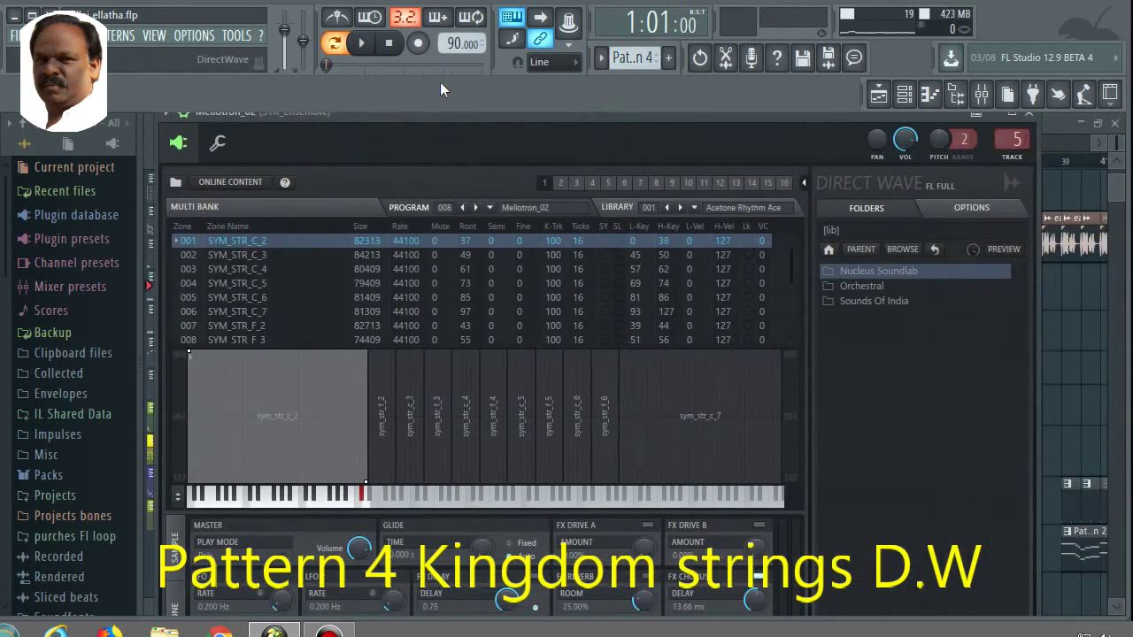
{"action": "mouse_move", "coordinate": [471, 503]}
{"action": "left_mouse_down"}
{"action": "mouse_move", "coordinate": [605, 507]}
{"action": "mouse_move", "coordinate": [453, 499]}
{"action": "mouse_move", "coordinate": [400, 512]}
{"action": "mouse_move", "coordinate": [445, 511]}
{"action": "left_mouse_up"}
{"action": "left_click", "coordinate": [431, 505]}
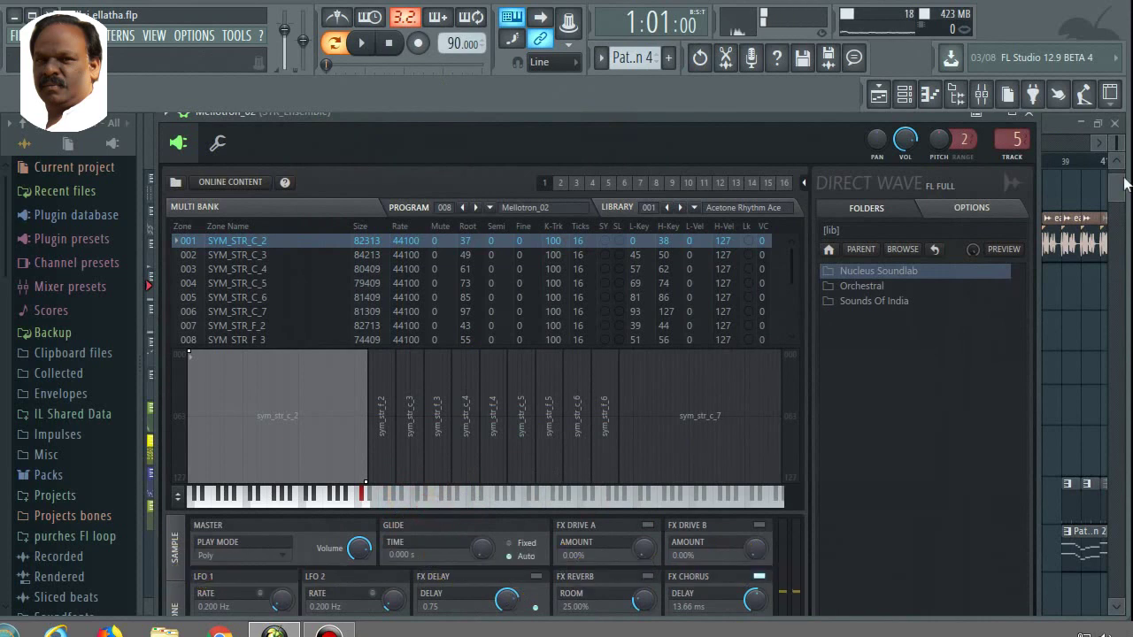
{"action": "left_click", "coordinate": [1028, 116]}
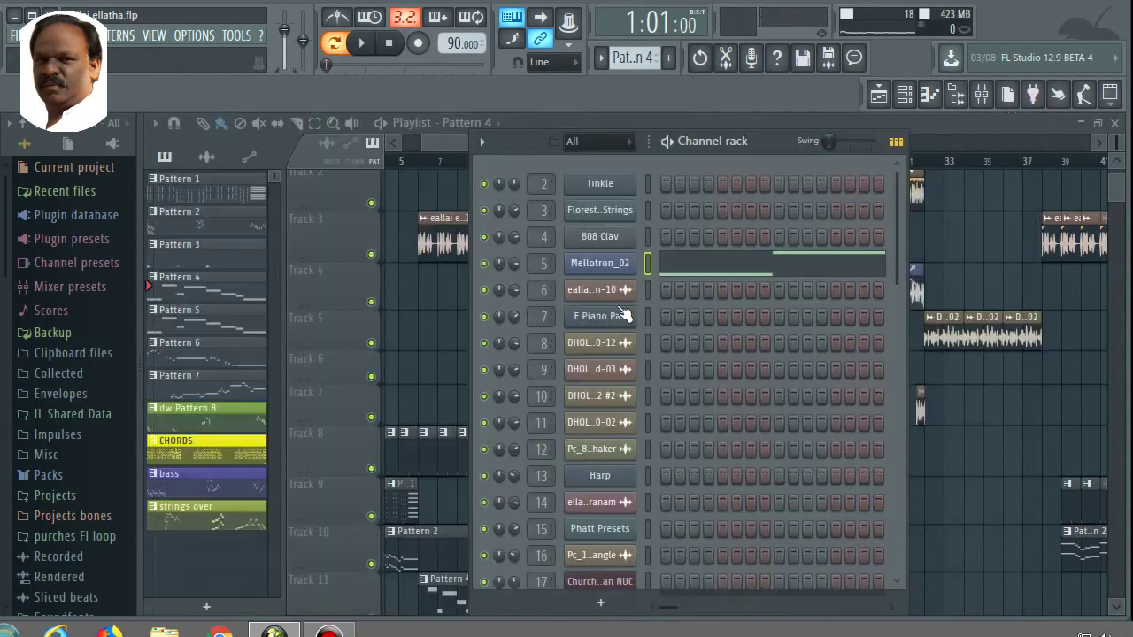
Examine the Mellotron_02 notes of Pattern 4 in the piano roll while playing the pattern, and close the piano roll
{"action": "left_click", "coordinate": [688, 272]}
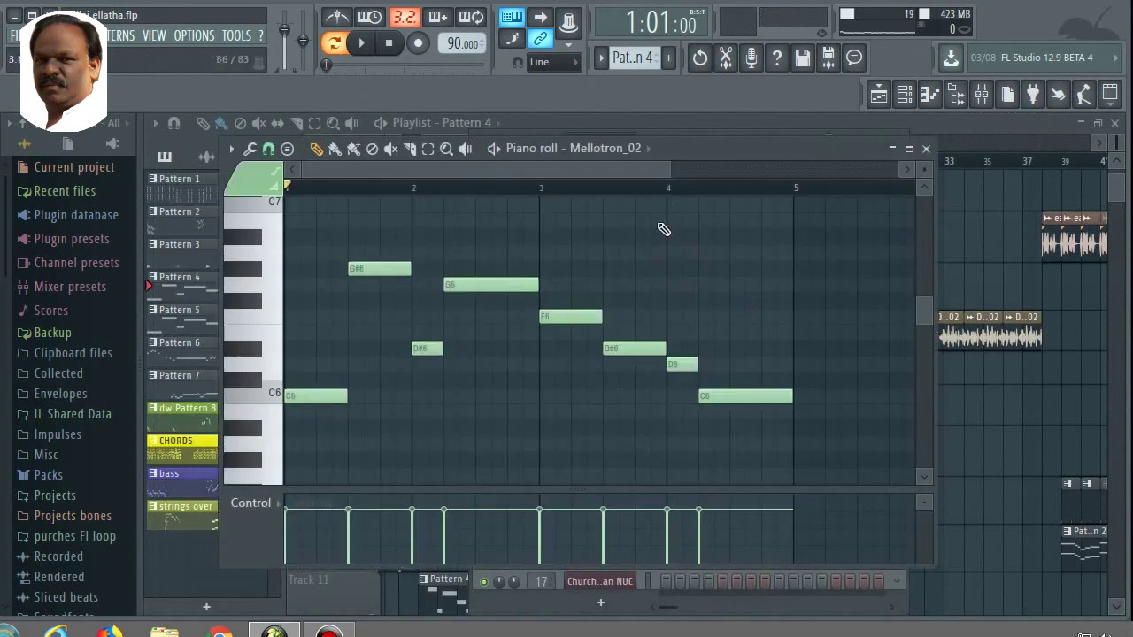
{"action": "key", "text": "space"}
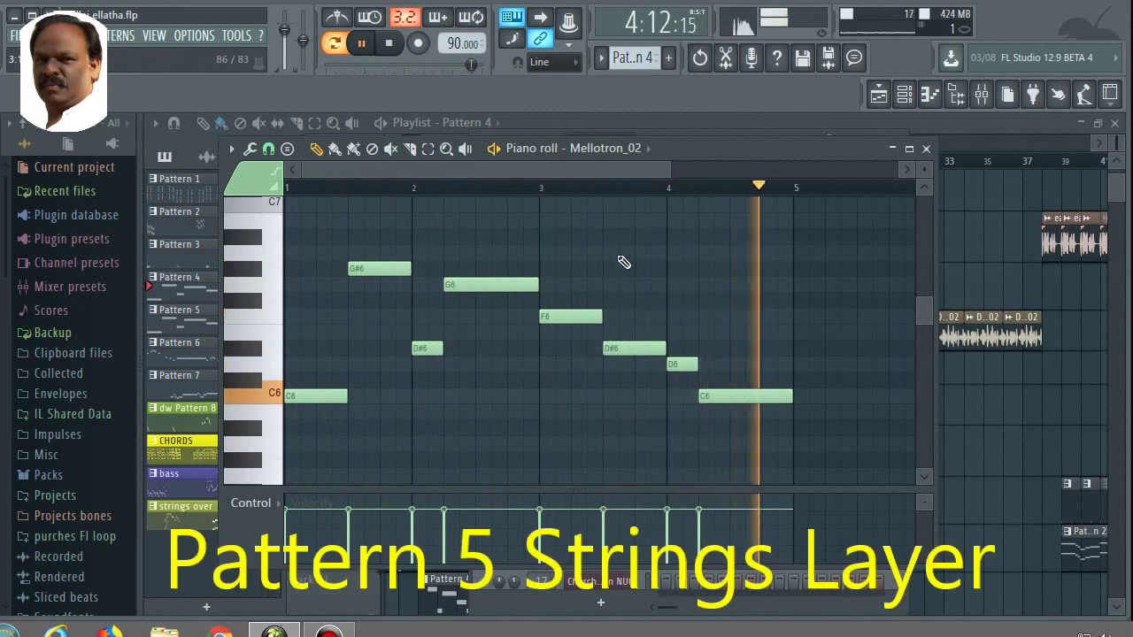
{"action": "key", "text": "space"}
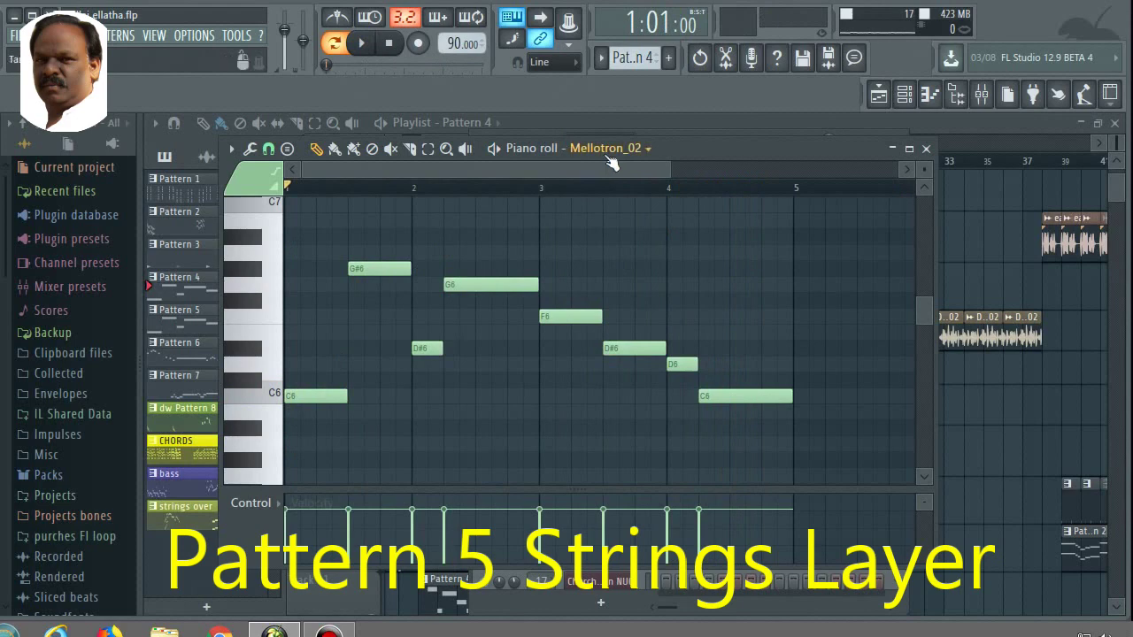
{"action": "left_click", "coordinate": [927, 148]}
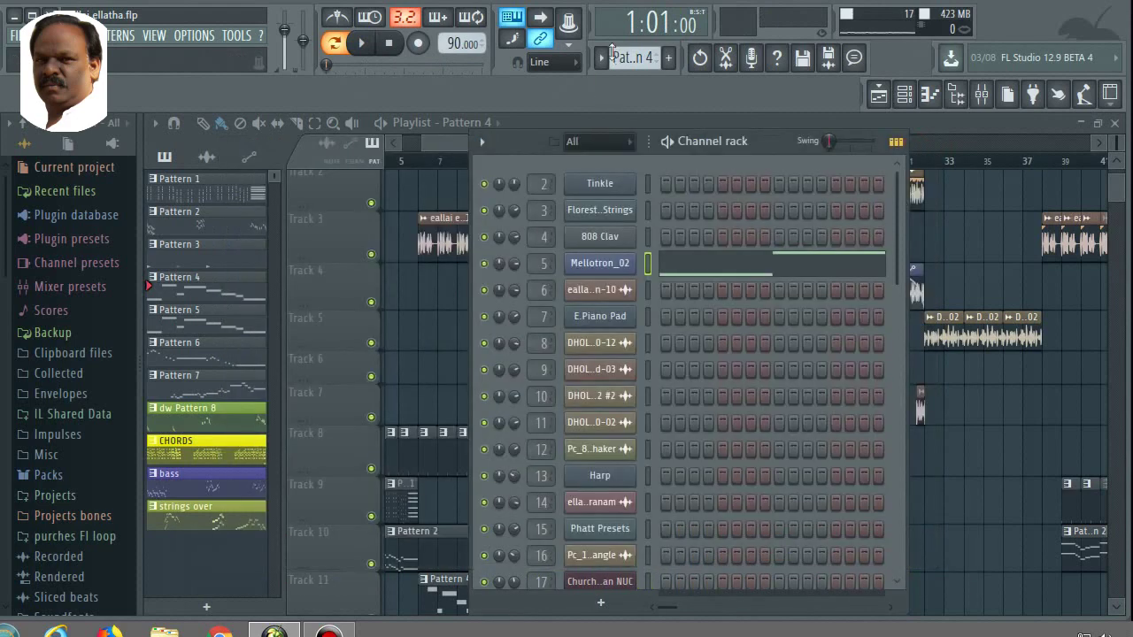
Select Pattern 5 and examine its Mellotron_02 notes in the piano roll during a short playback
{"action": "left_click", "coordinate": [611, 57]}
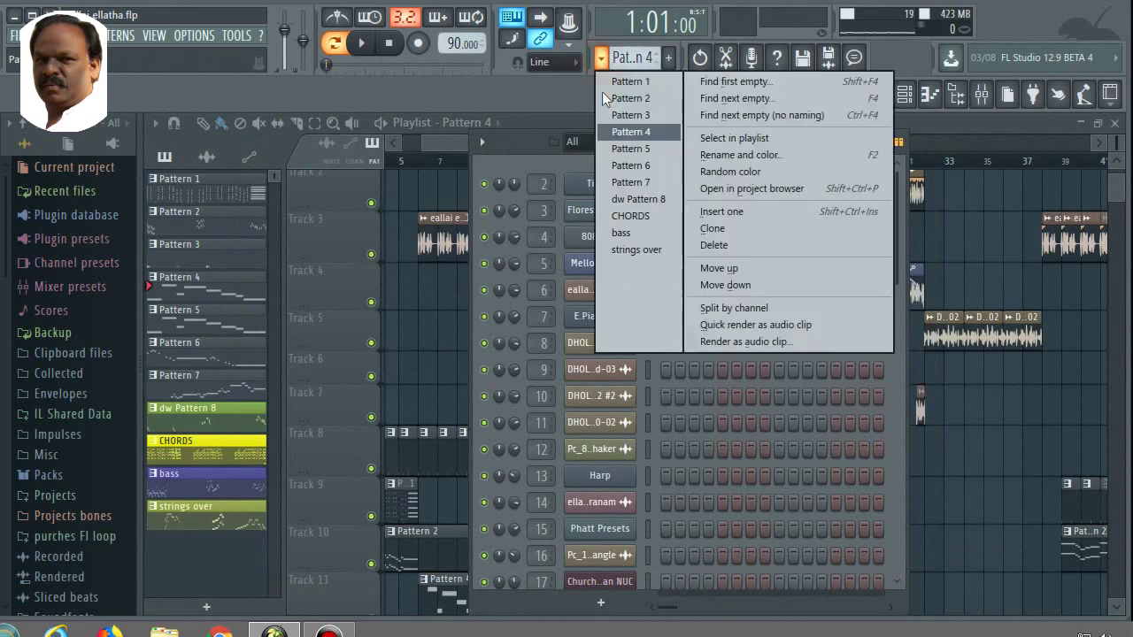
{"action": "left_click", "coordinate": [616, 154]}
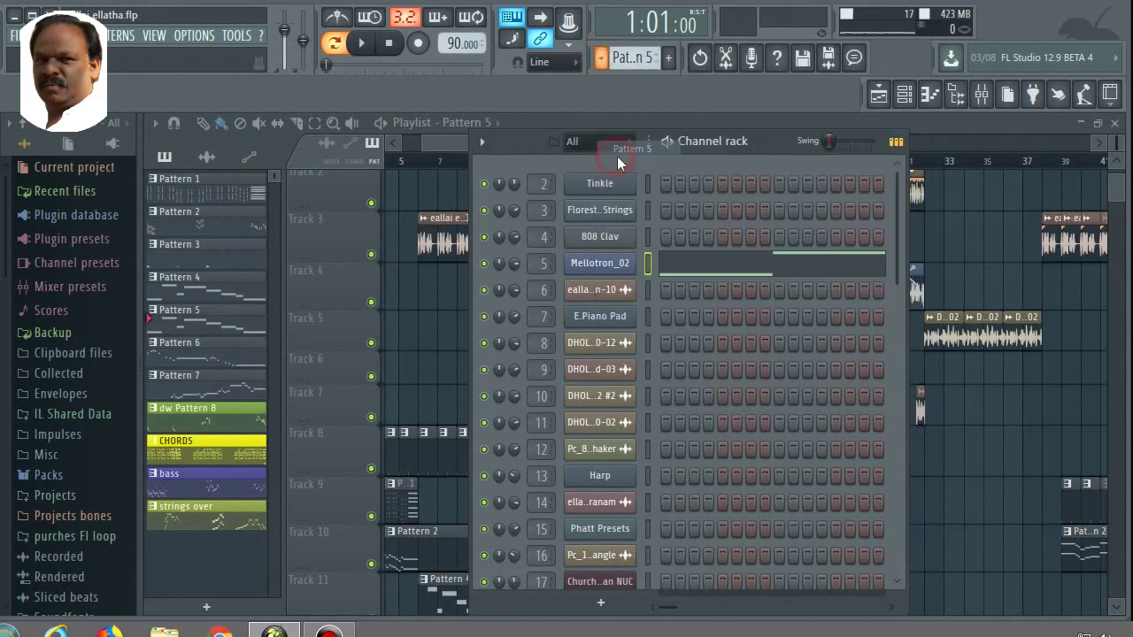
{"action": "left_click", "coordinate": [715, 266]}
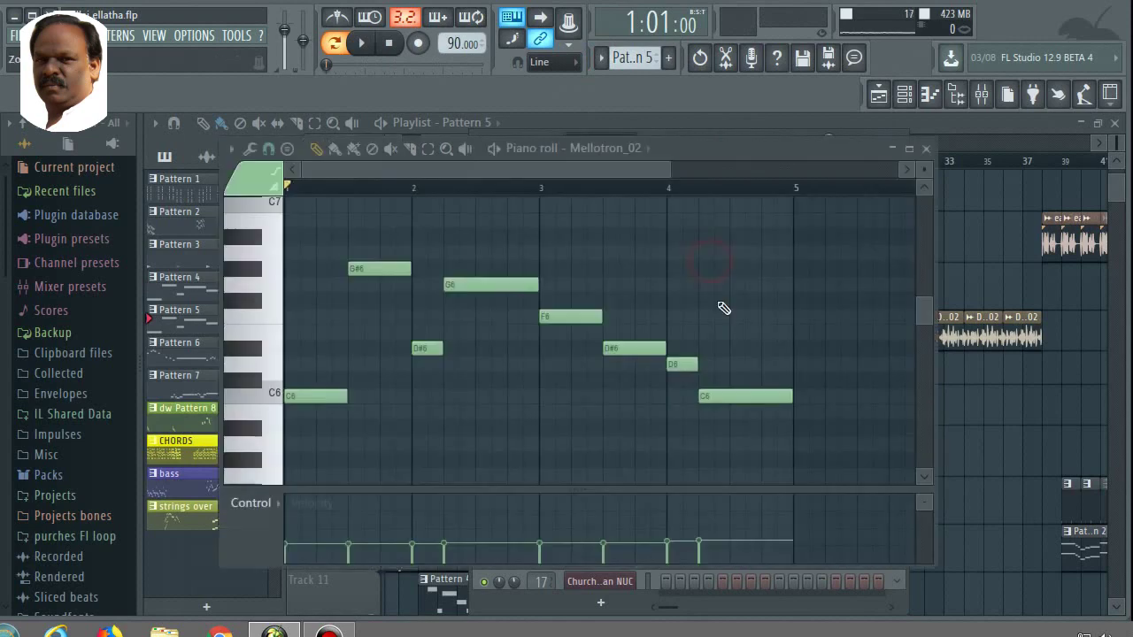
{"action": "key", "text": "space"}
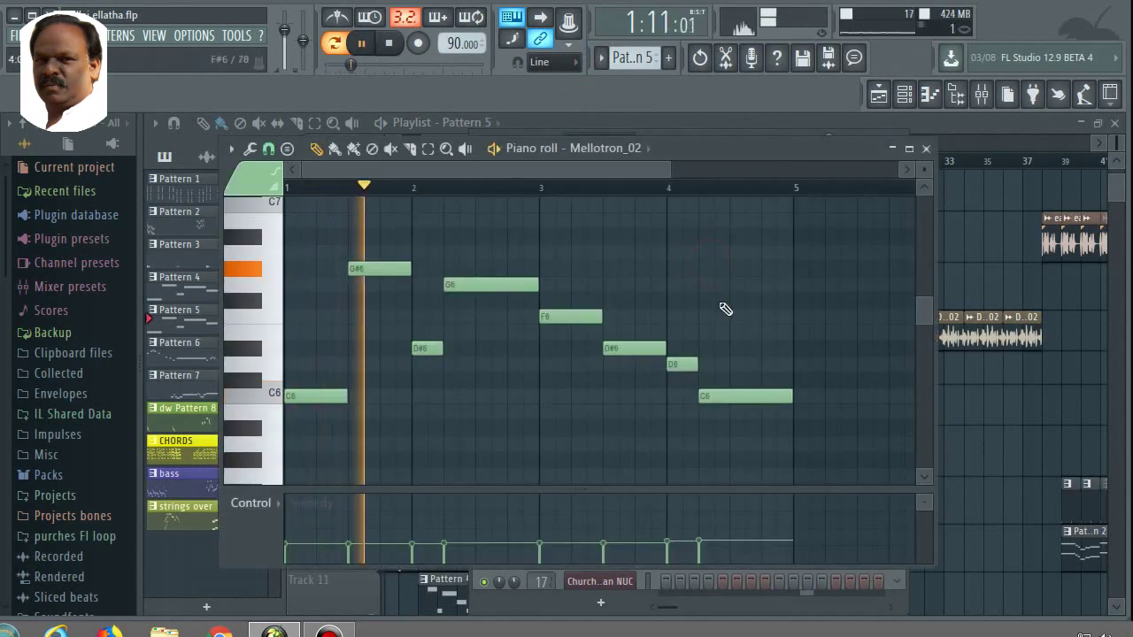
{"action": "key", "text": "space"}
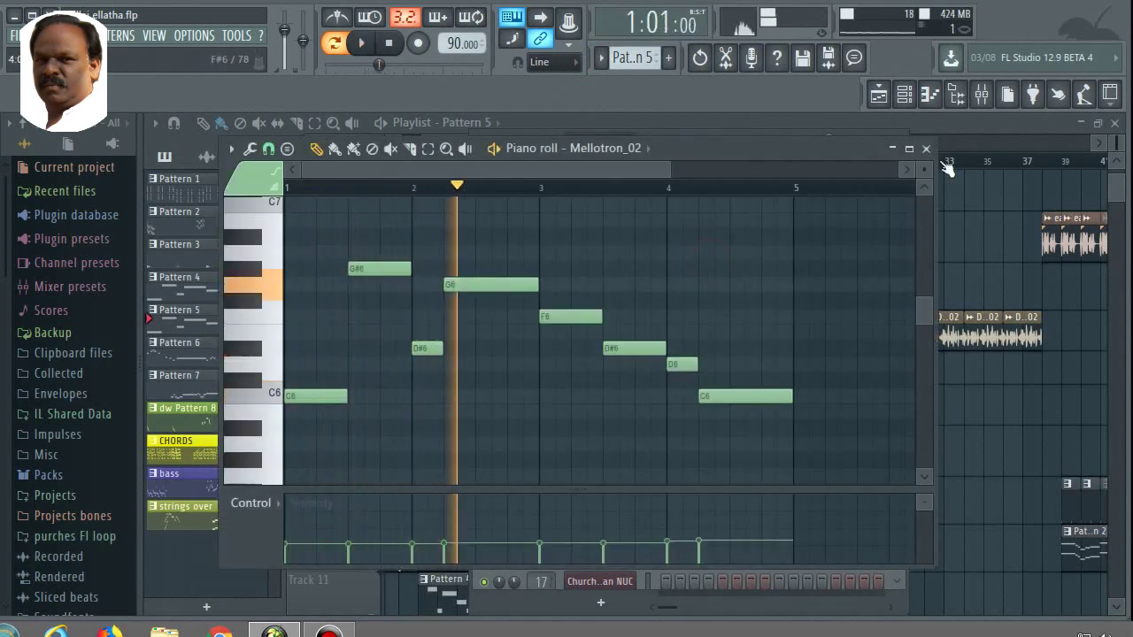
{"action": "left_click", "coordinate": [926, 148]}
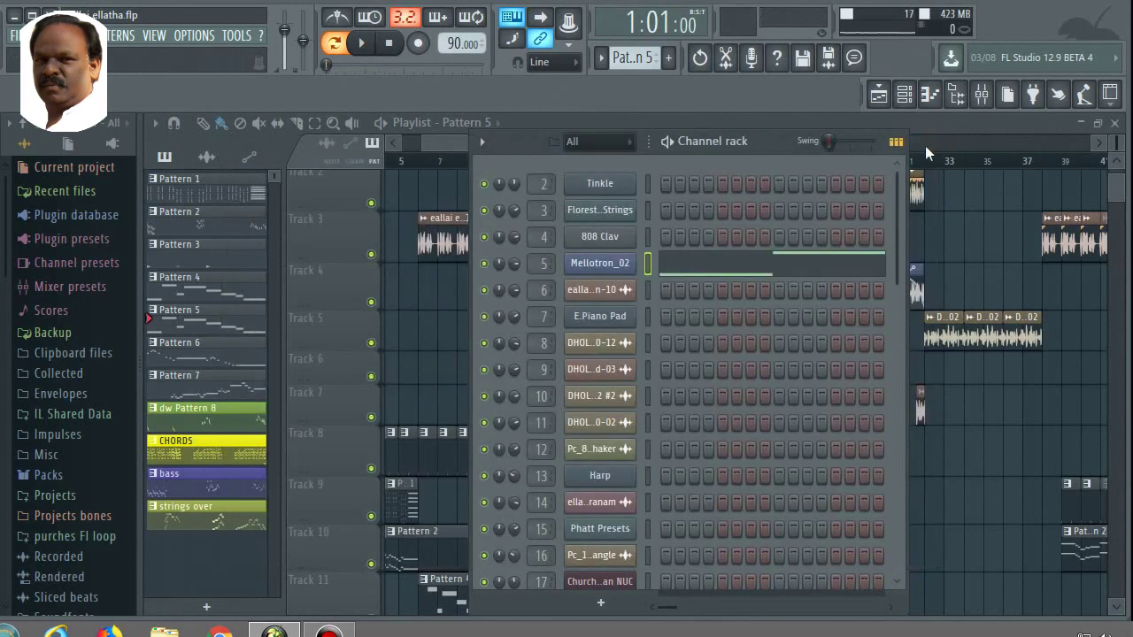
Select Pattern 6 and examine its E.Piano Pad notes down to C5 in the piano roll while playing the pattern
{"action": "left_click", "coordinate": [601, 62]}
{"action": "left_click", "coordinate": [624, 167]}
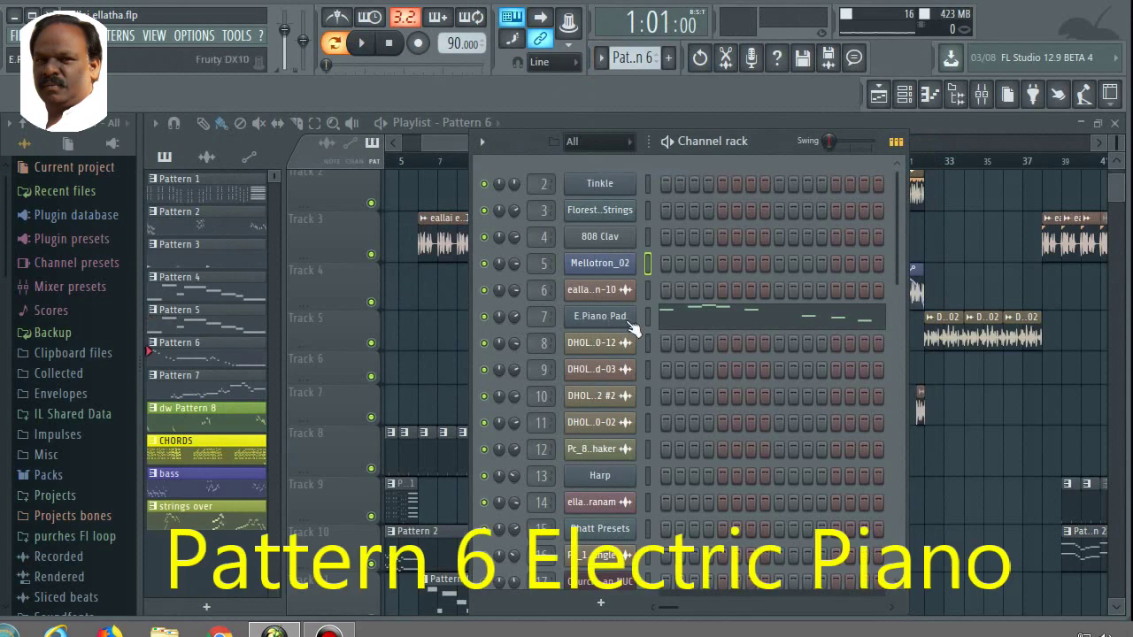
{"action": "left_click", "coordinate": [689, 320]}
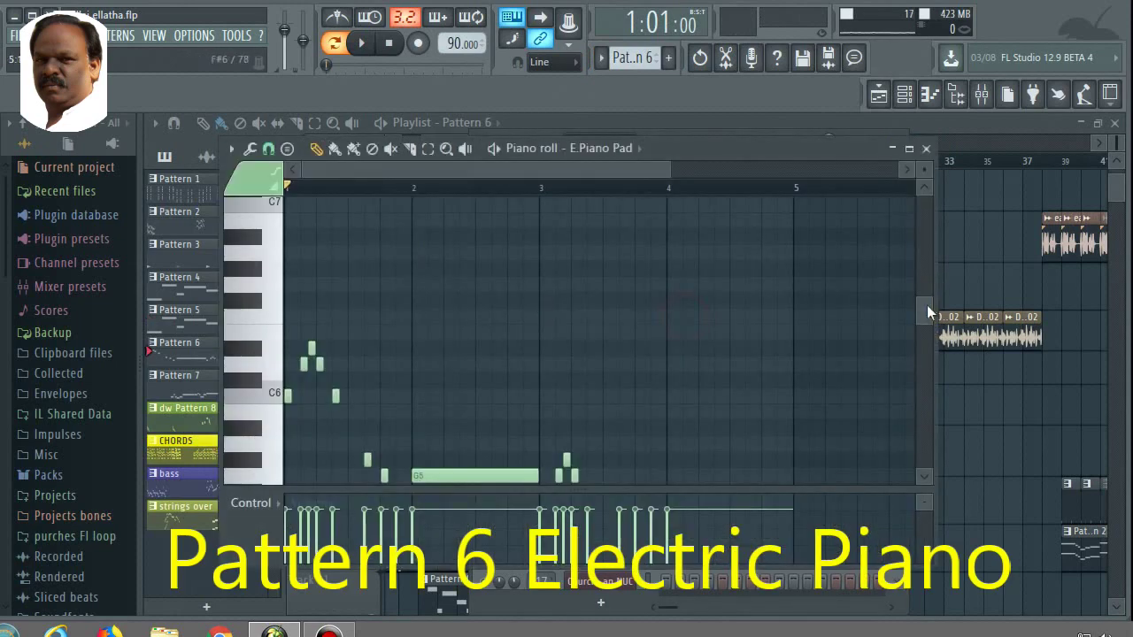
{"action": "left_click_drag", "start_coordinate": [926, 308], "coordinate": [926, 319]}
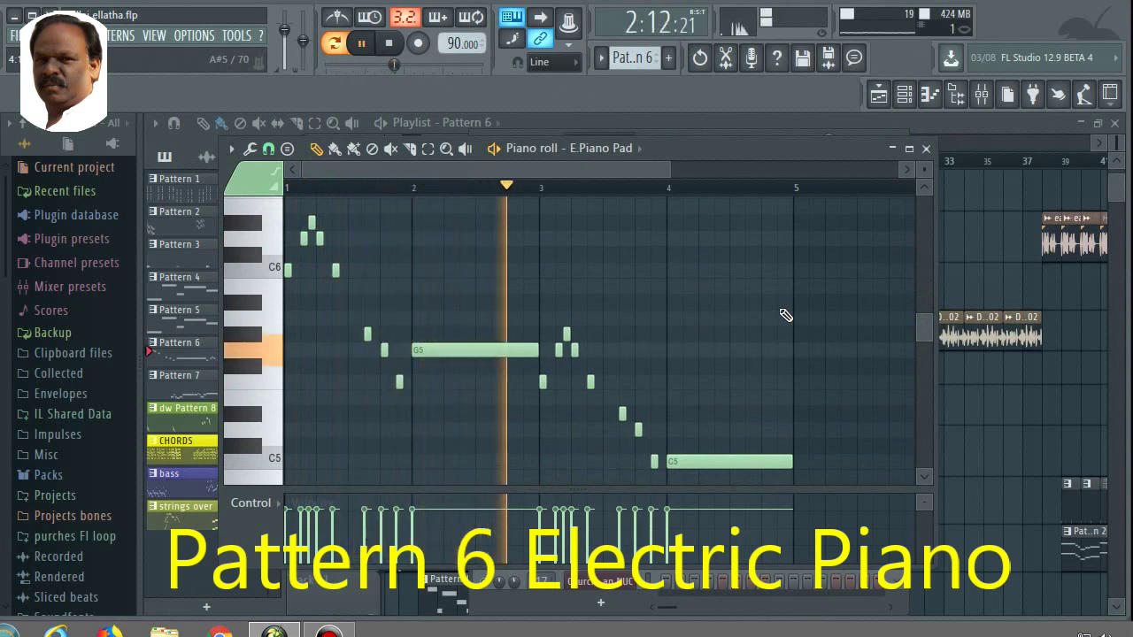
{"action": "scroll", "coordinate": [786, 315], "scroll_direction": "down", "scroll_amount": 1}
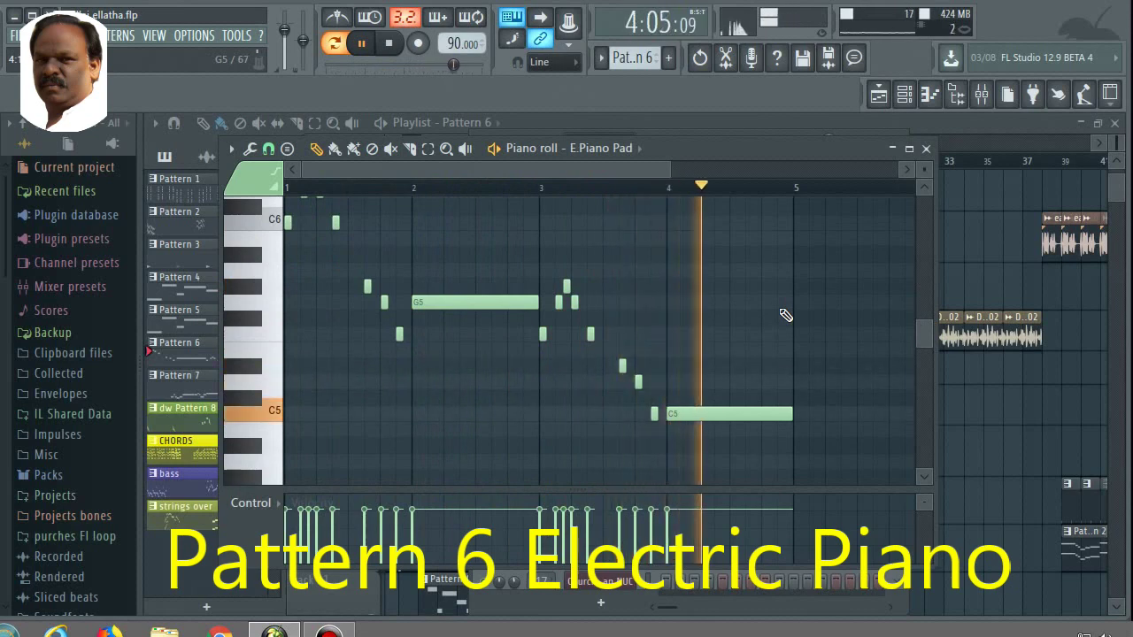
{"action": "key", "text": "space"}
{"action": "left_click", "coordinate": [926, 147]}
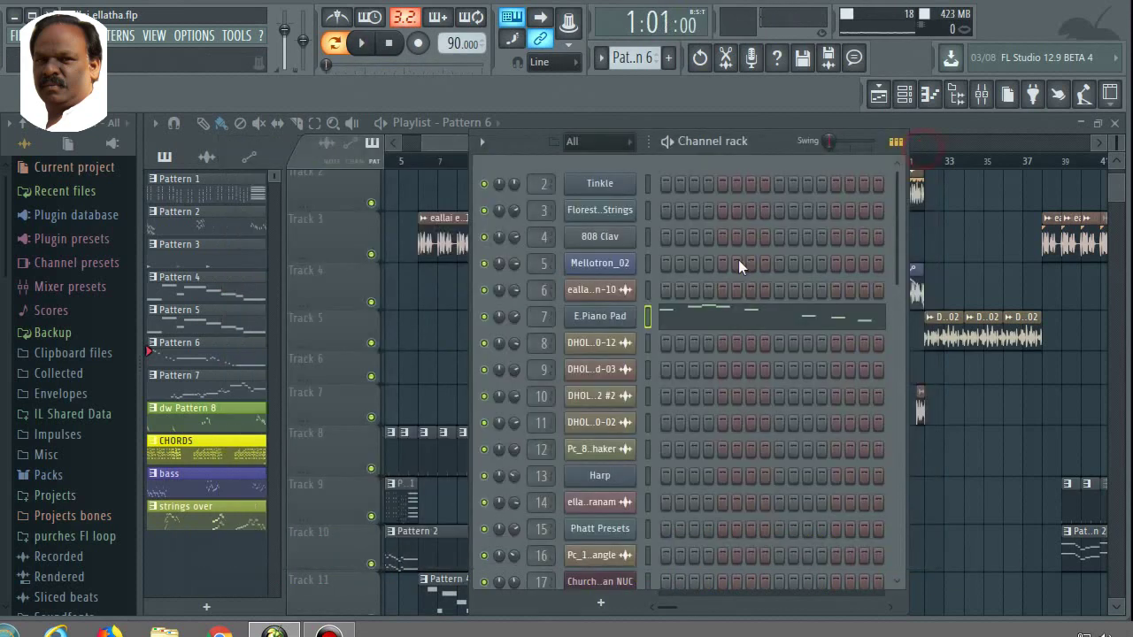
Open the E.Piano Pad channel's Fruity DX10 synth, audition several notes on its keyboard, and close it
{"action": "left_click", "coordinate": [617, 317]}
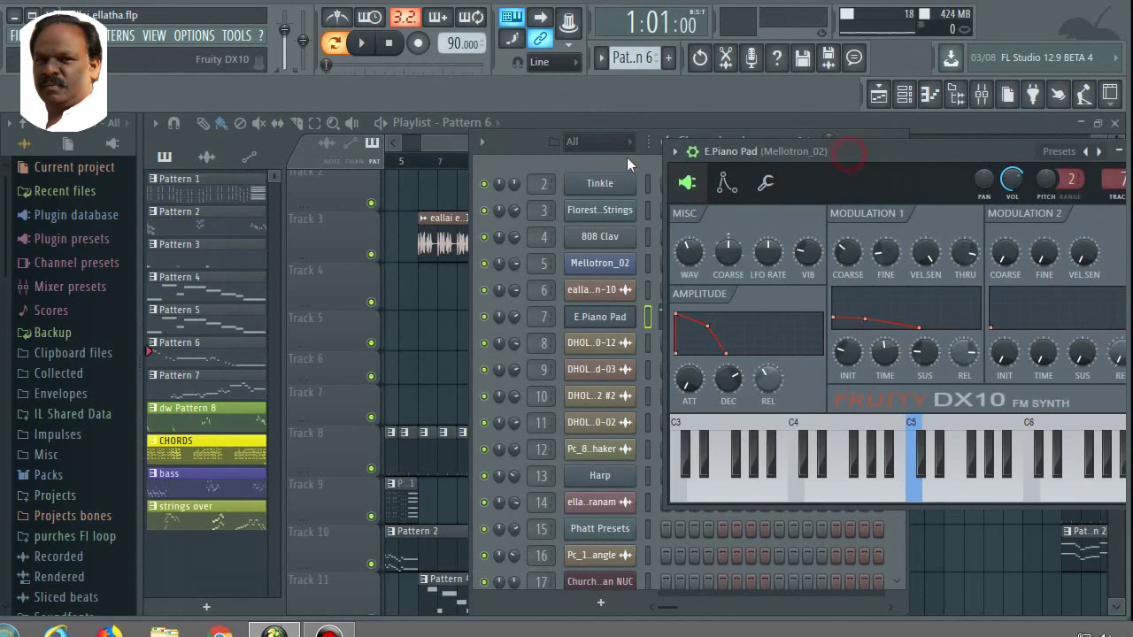
{"action": "left_click_drag", "start_coordinate": [863, 152], "coordinate": [626, 157]}
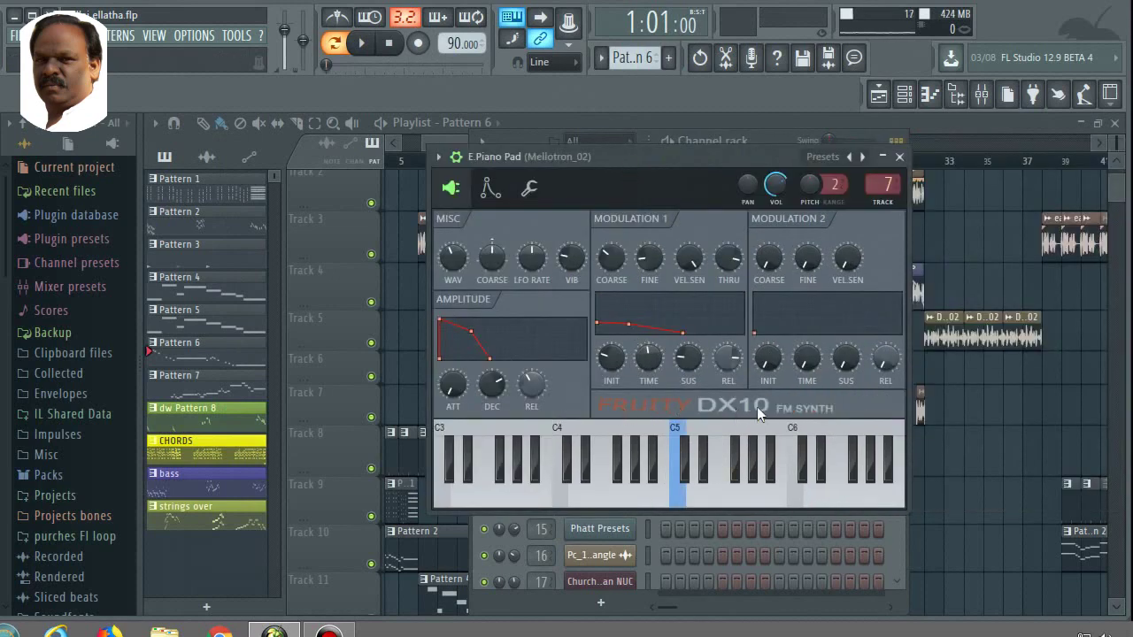
{"action": "left_click", "coordinate": [759, 493]}
{"action": "left_click", "coordinate": [817, 499]}
{"action": "left_click", "coordinate": [756, 484]}
{"action": "left_click", "coordinate": [718, 488]}
{"action": "left_click", "coordinate": [899, 157]}
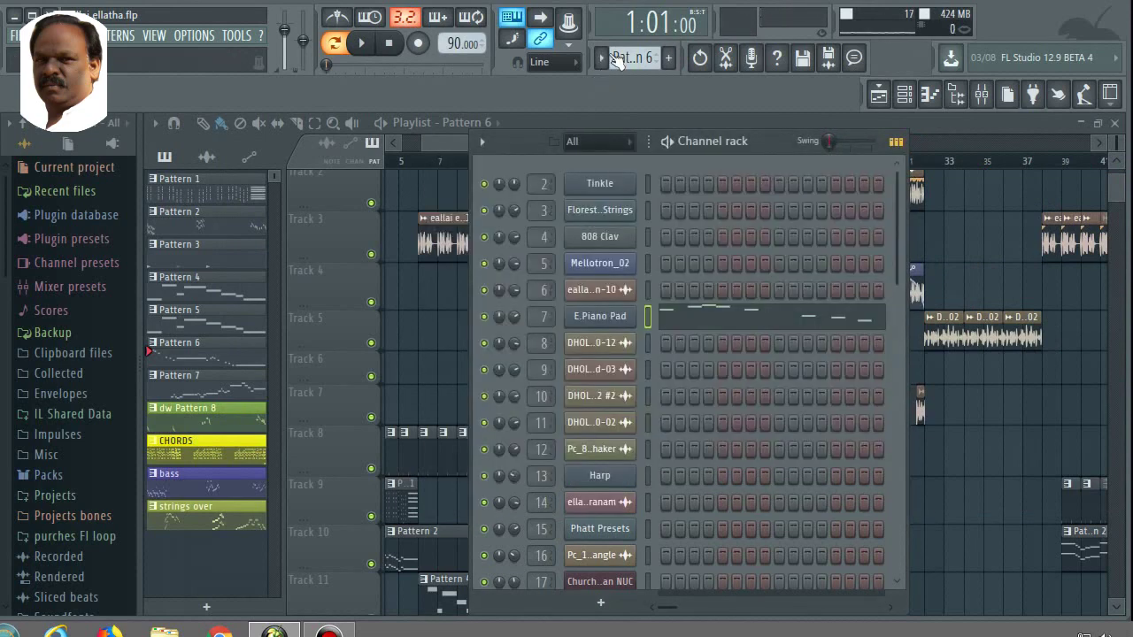
Select Pattern 7, examine its Church Organ NUC notes in the piano roll during playback, and close the piano roll
{"action": "left_click", "coordinate": [600, 58]}
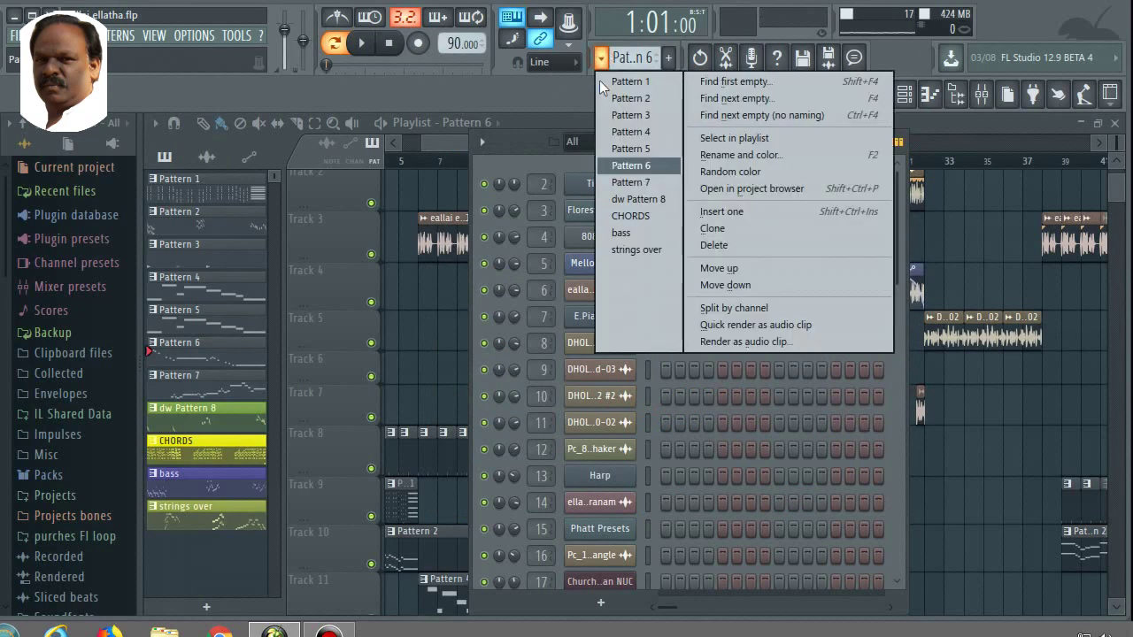
{"action": "left_click", "coordinate": [623, 180]}
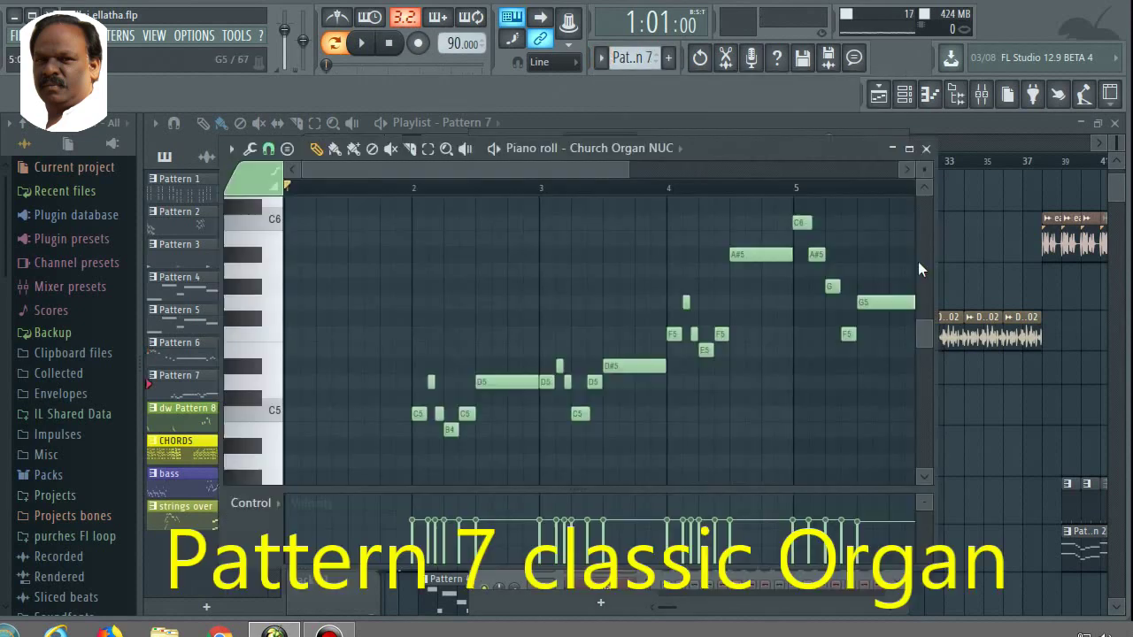
{"action": "key", "text": "space"}
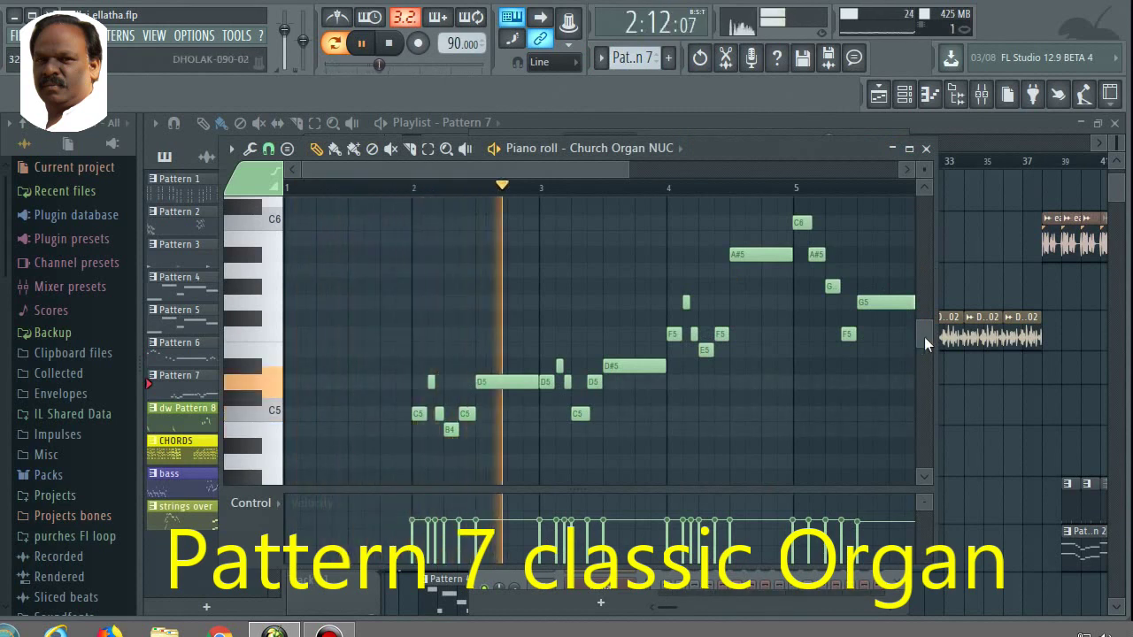
{"action": "scroll", "coordinate": [926, 345], "scroll_direction": "down", "scroll_amount": 3}
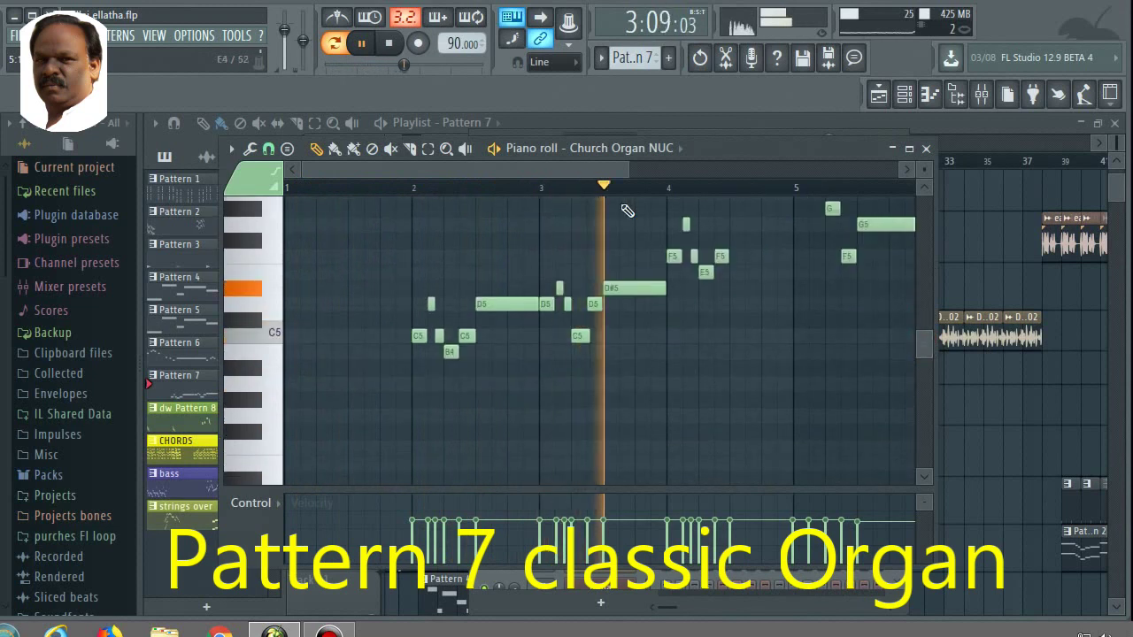
{"action": "left_click_drag", "start_coordinate": [582, 172], "coordinate": [697, 173]}
{"action": "left_click_drag", "start_coordinate": [924, 341], "coordinate": [926, 325]}
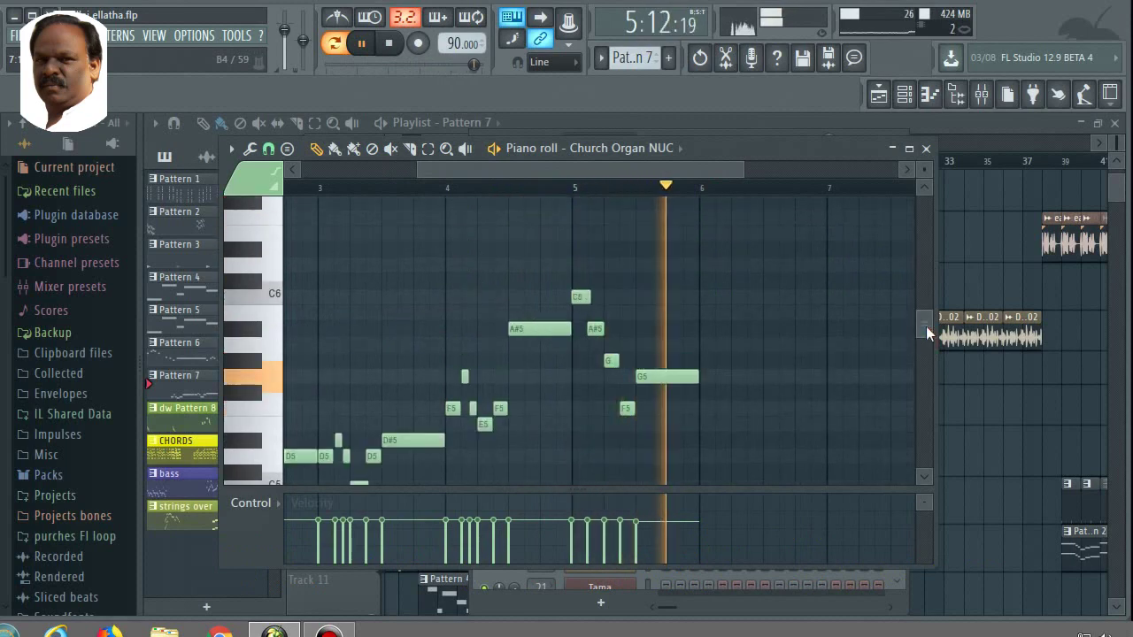
{"action": "key", "text": "space"}
{"action": "left_click", "coordinate": [926, 149]}
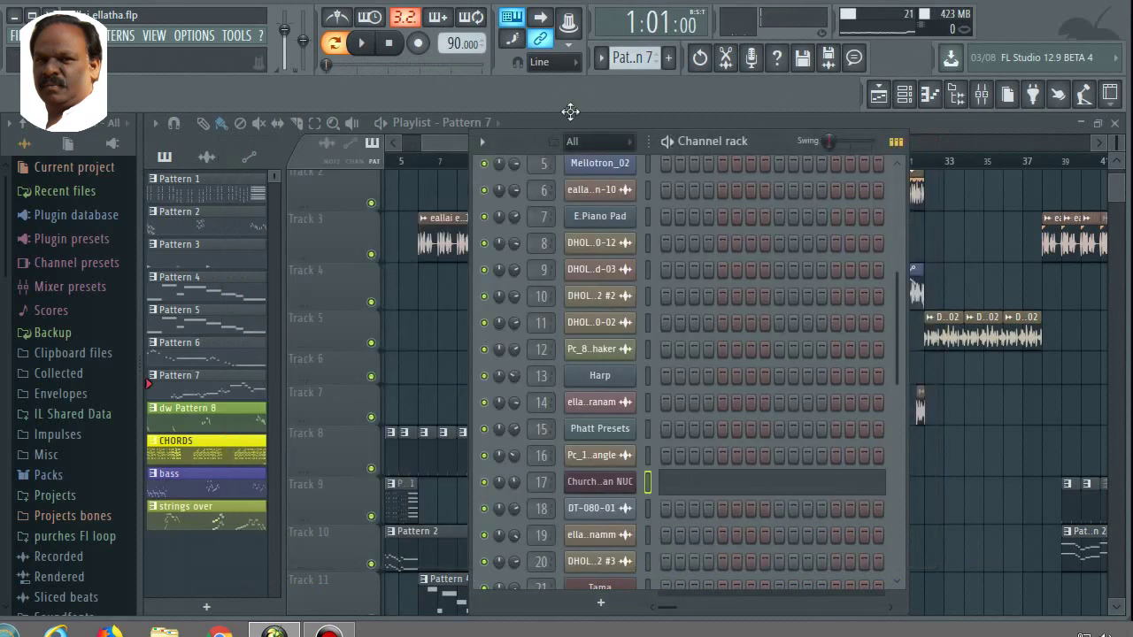
Select dw Pattern 8 and open the Phatt Presets channel's soundfont player to view its epo:Tine EP patch
{"action": "left_click", "coordinate": [601, 58]}
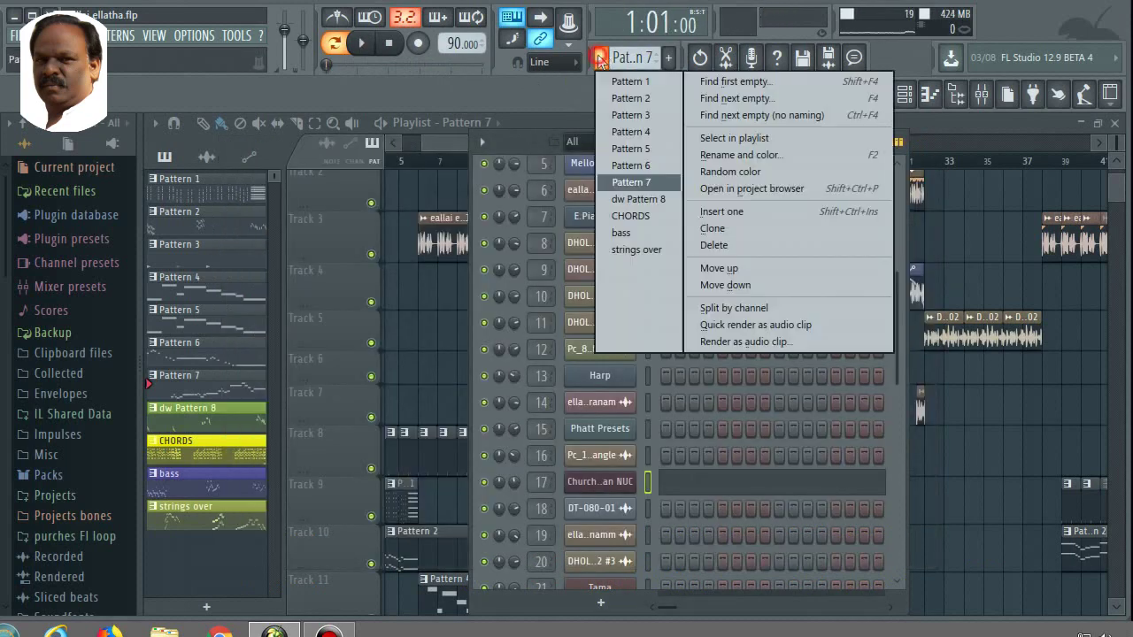
{"action": "left_click", "coordinate": [629, 202]}
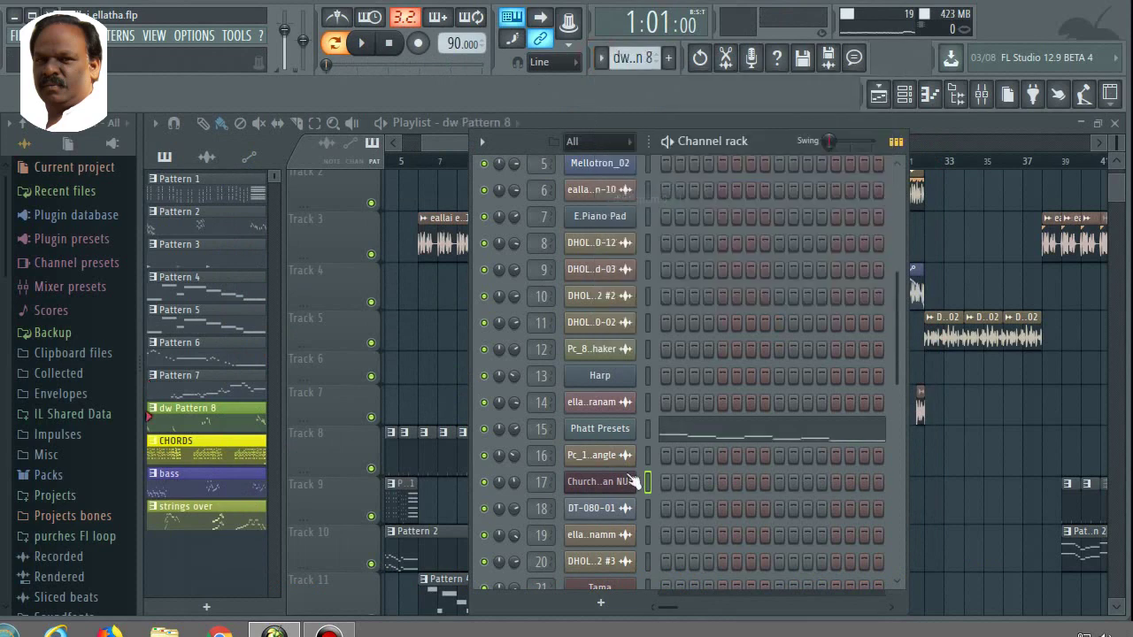
{"action": "left_click", "coordinate": [609, 432]}
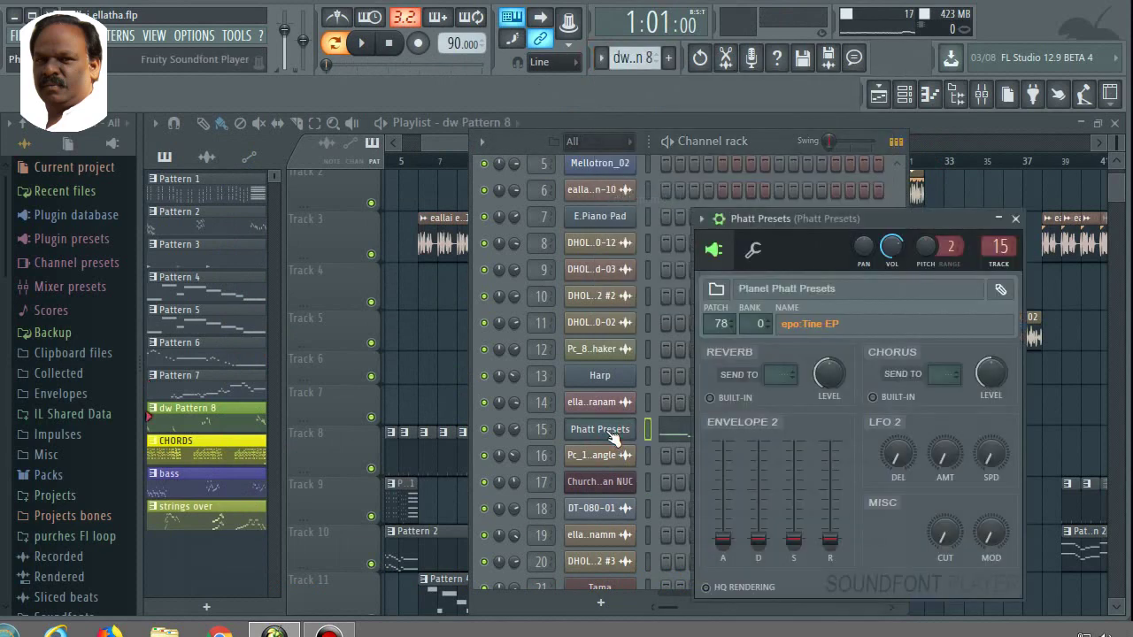
{"action": "left_click_drag", "start_coordinate": [861, 215], "coordinate": [630, 196]}
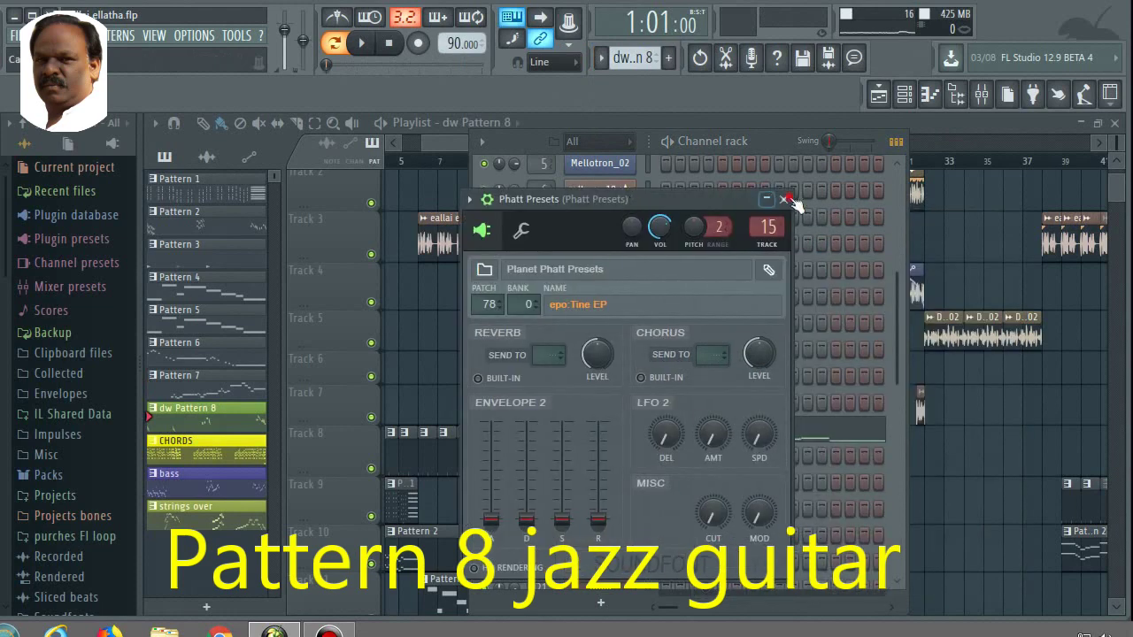
Examine the Phatt Presets notes of dw Pattern 8 down to C5 in the piano roll, play them twice, and close the piano roll
{"action": "left_click", "coordinate": [768, 428]}
{"action": "key", "text": "space"}
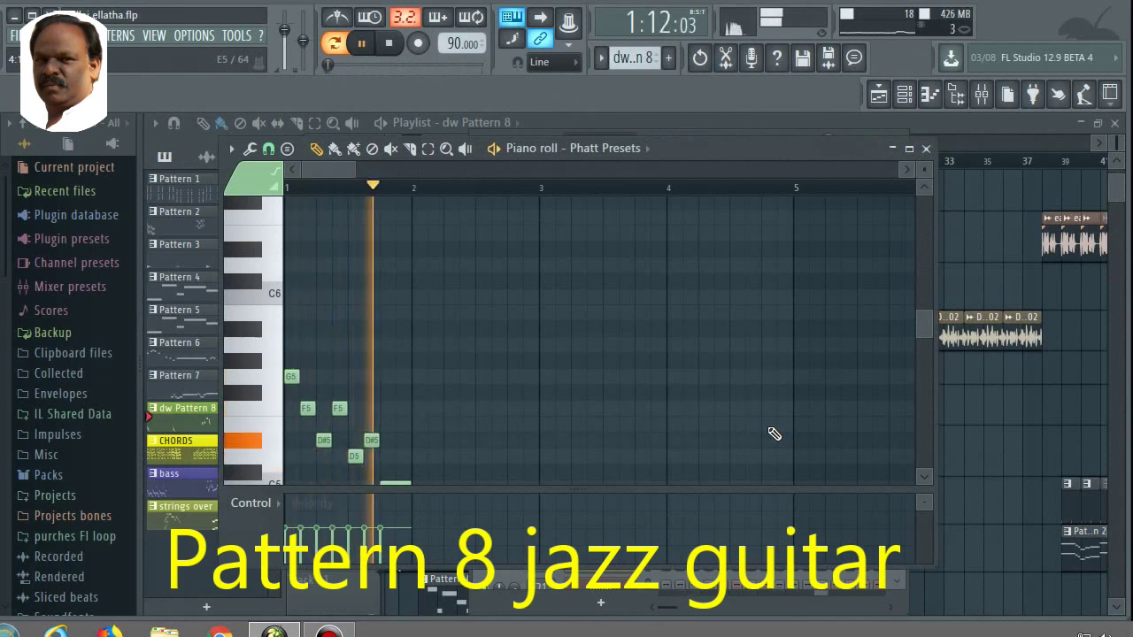
{"action": "key", "text": "space"}
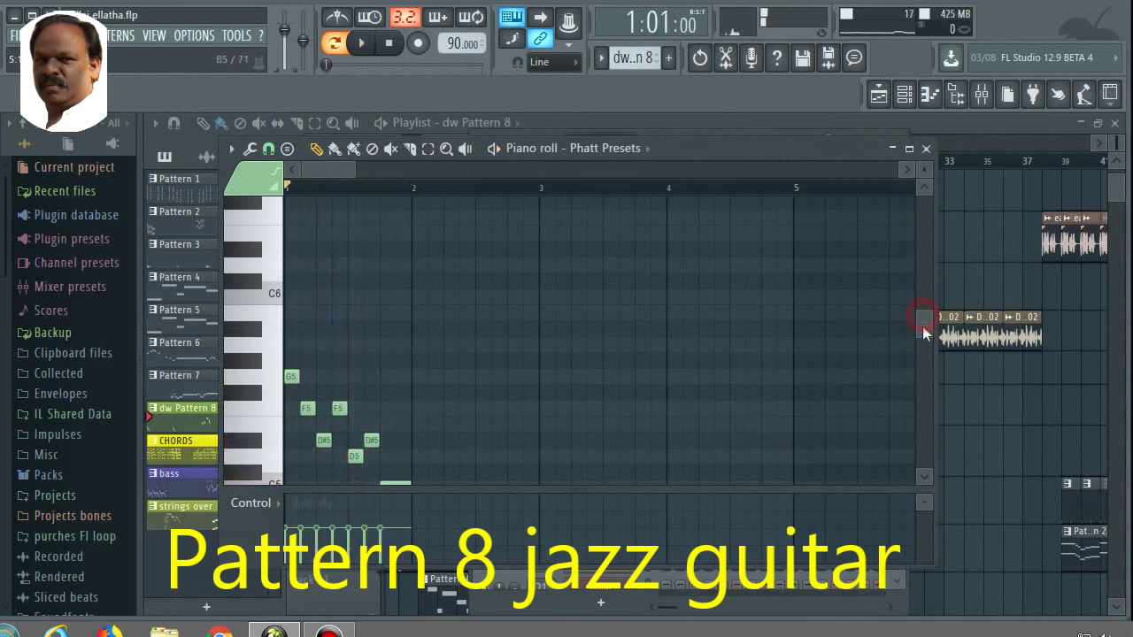
{"action": "left_click_drag", "start_coordinate": [922, 327], "coordinate": [922, 337]}
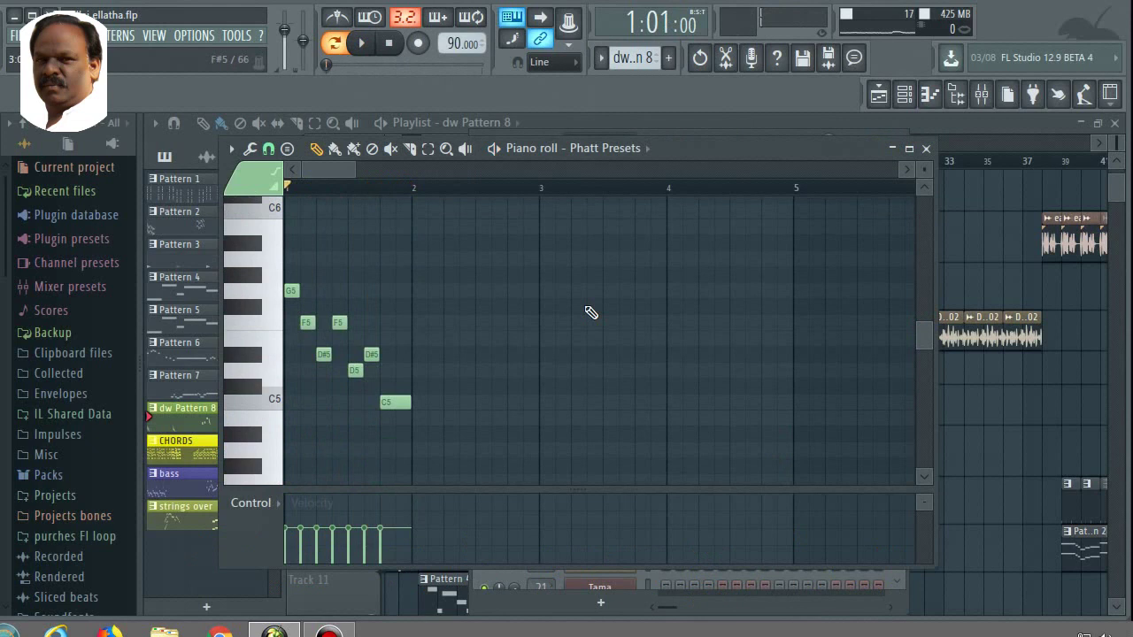
{"action": "key", "text": "space"}
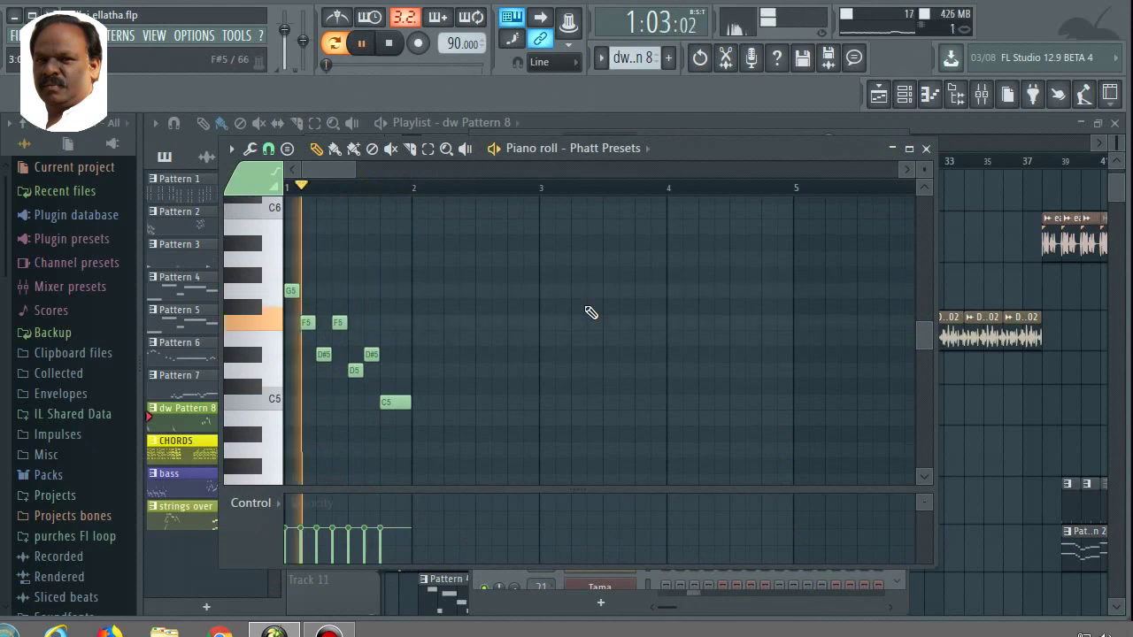
{"action": "key", "text": "space"}
{"action": "left_click", "coordinate": [927, 149]}
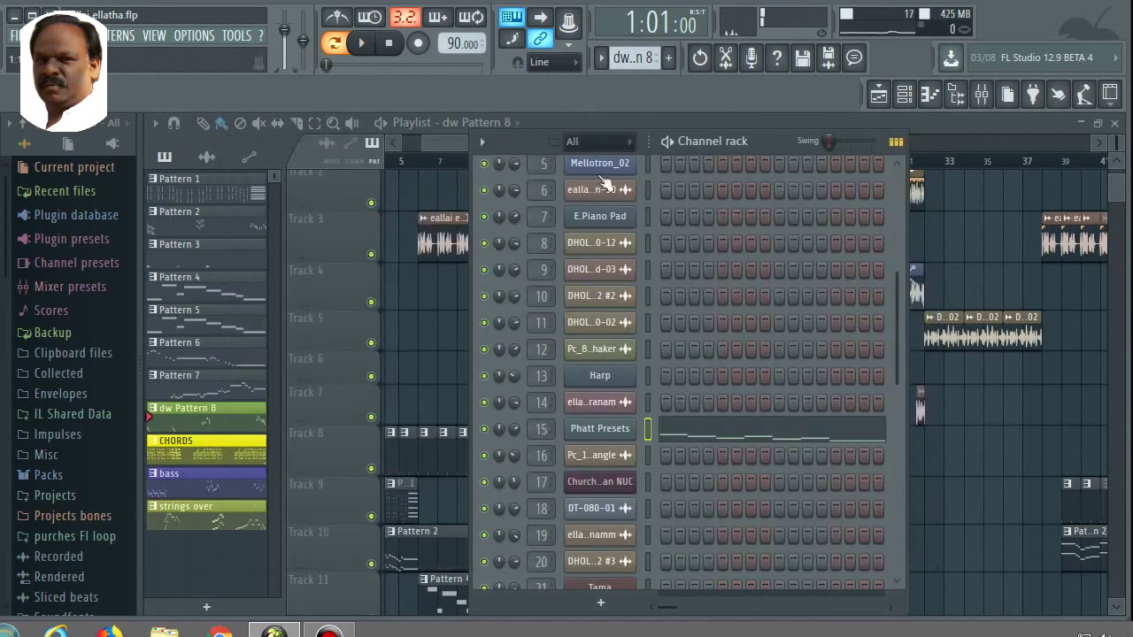
Select the CHORDS pattern and examine its Harp chord notes across about the first 21 bars in the piano roll
{"action": "left_click", "coordinate": [600, 60]}
{"action": "left_click", "coordinate": [636, 217]}
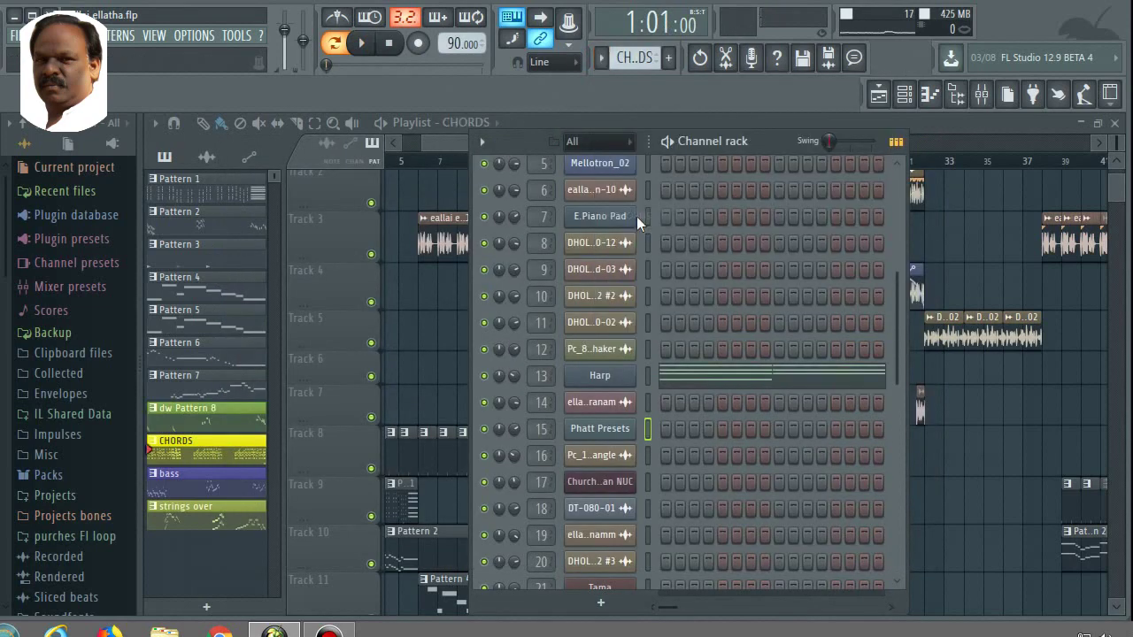
{"action": "left_click", "coordinate": [766, 378]}
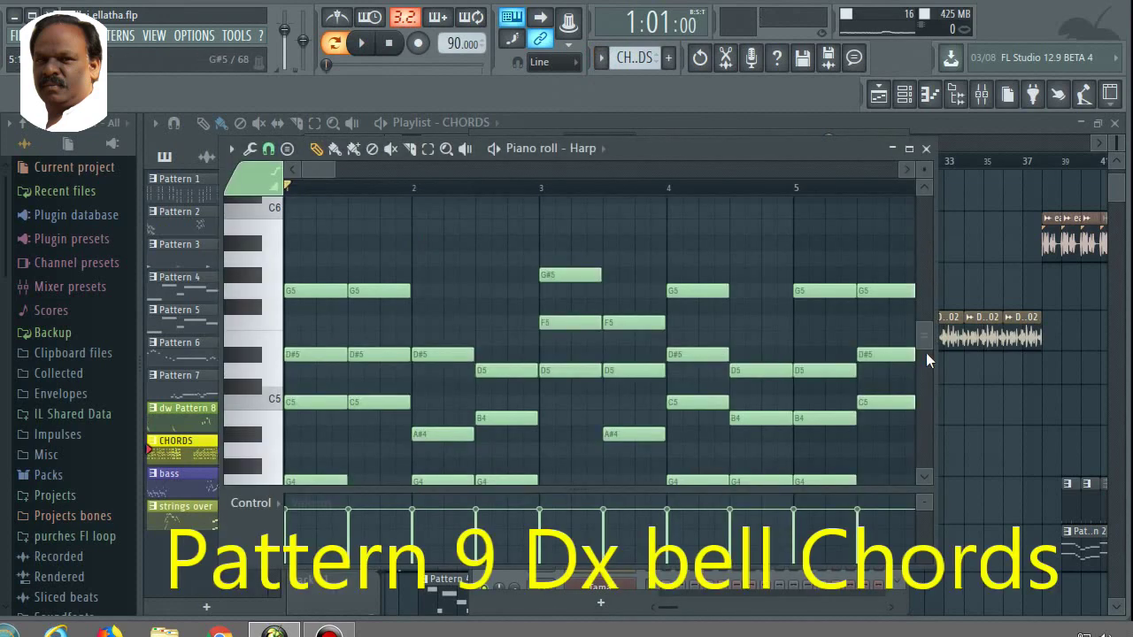
{"action": "scroll", "coordinate": [822, 358], "scroll_direction": "down", "scroll_amount": 3}
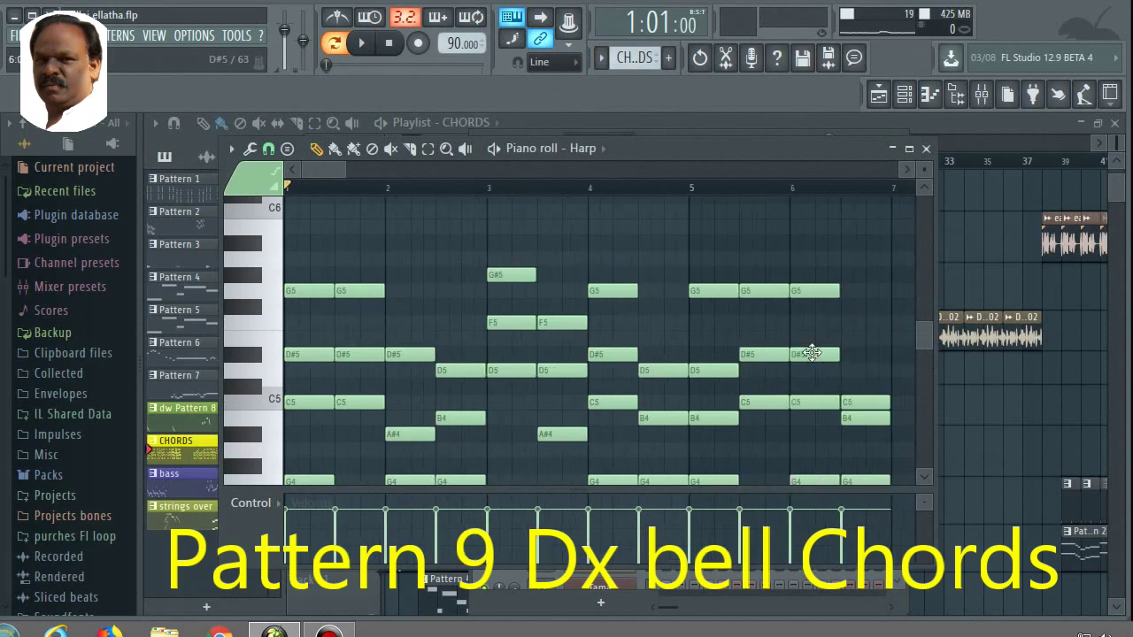
{"action": "scroll", "coordinate": [812, 353], "scroll_direction": "down", "scroll_amount": 2}
{"action": "scroll", "coordinate": [817, 363], "scroll_direction": "down", "scroll_amount": 6}
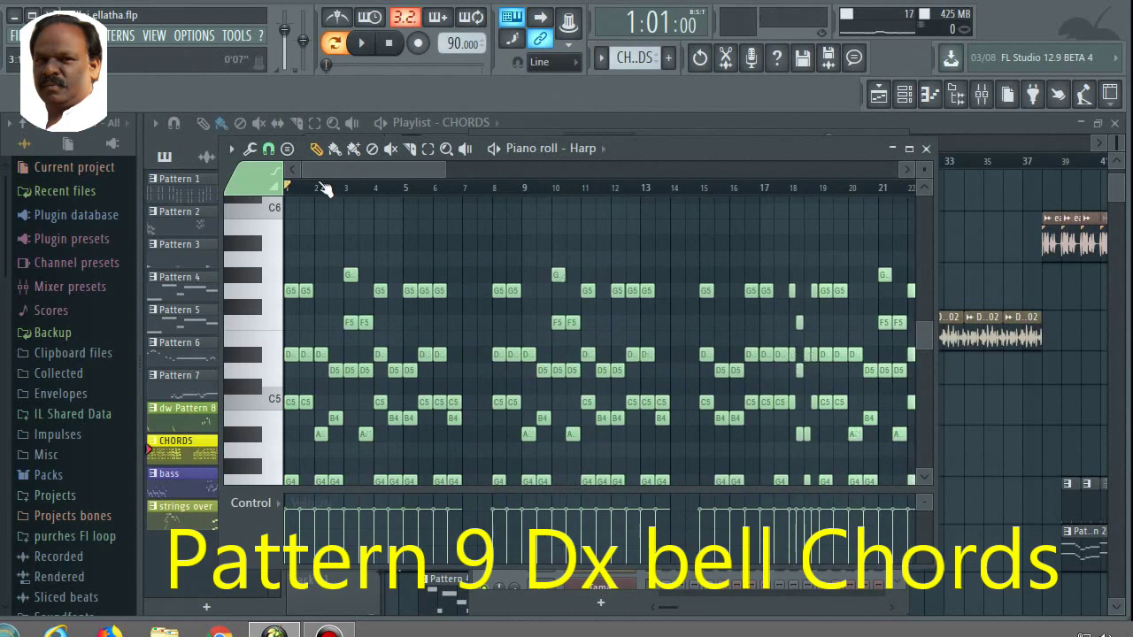
Play the CHORDS pattern while examining the Harp notes down to G4, and close the piano roll
{"action": "key", "text": "space"}
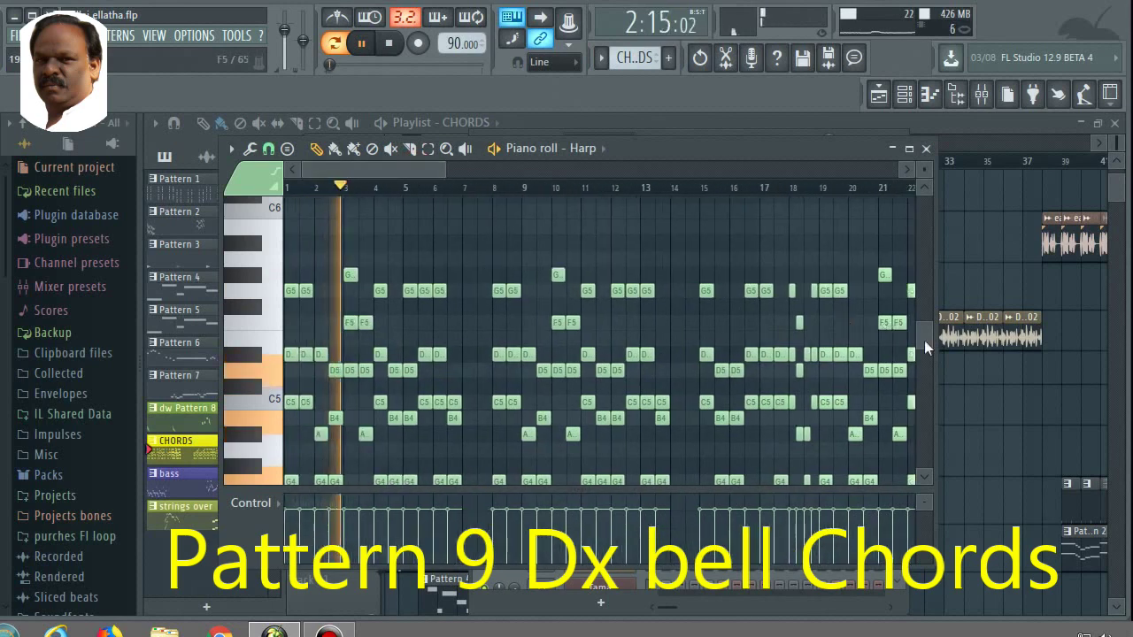
{"action": "scroll", "coordinate": [928, 349], "scroll_direction": "down", "scroll_amount": 3}
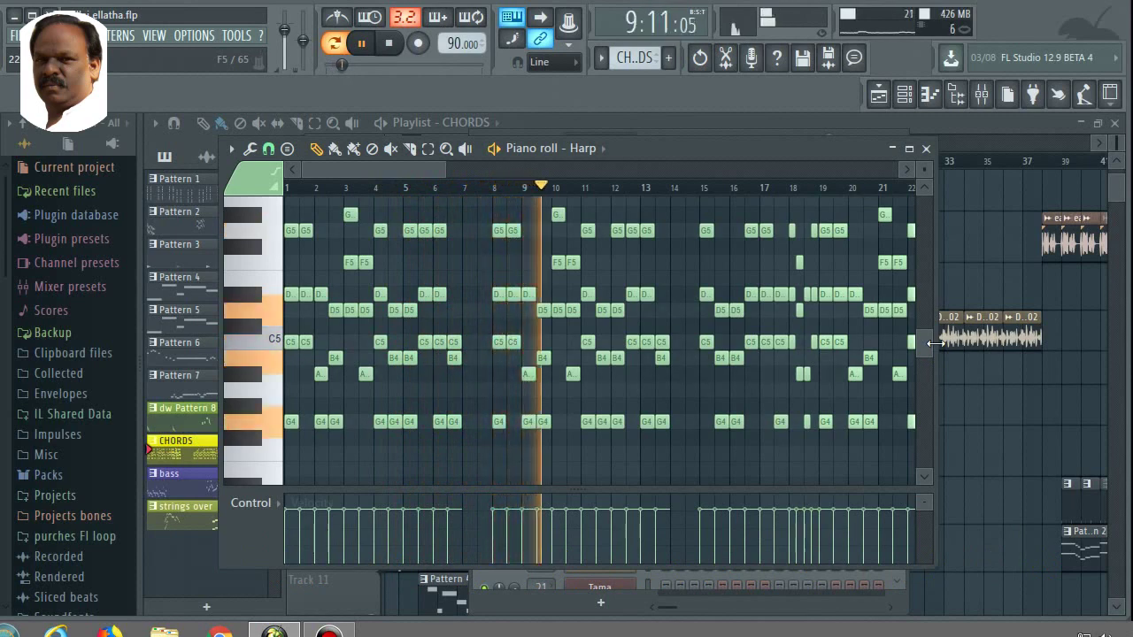
{"action": "left_click", "coordinate": [926, 147]}
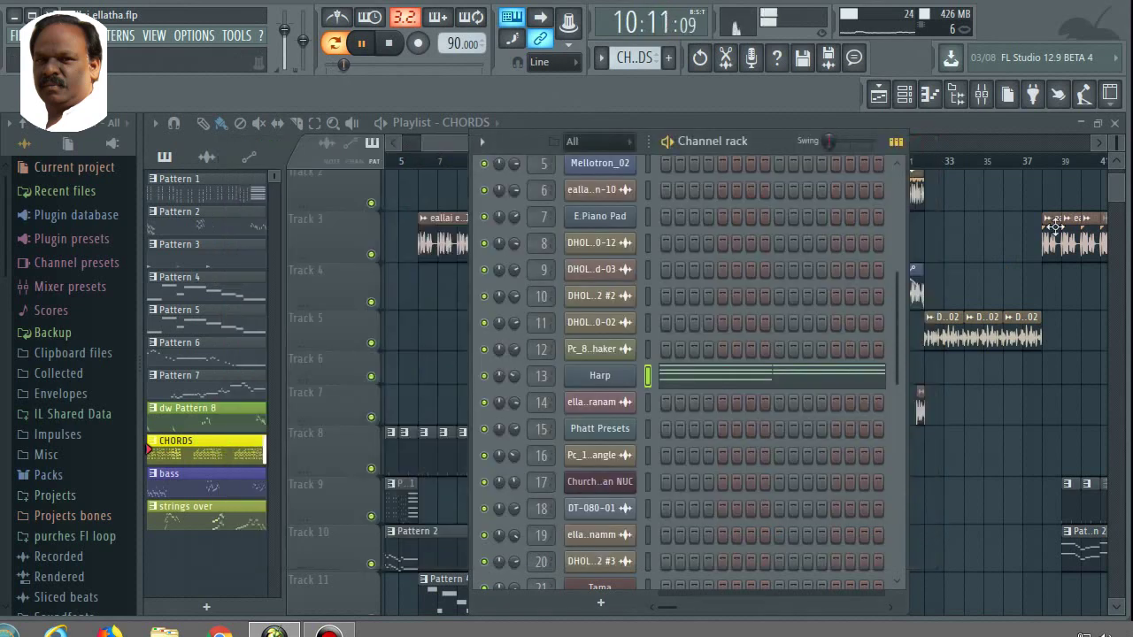
Open the Harp channel's Fruity DX10 synth, replay the CHORDS pattern to watch its keyboard, and close the synth
{"action": "left_click", "coordinate": [610, 383]}
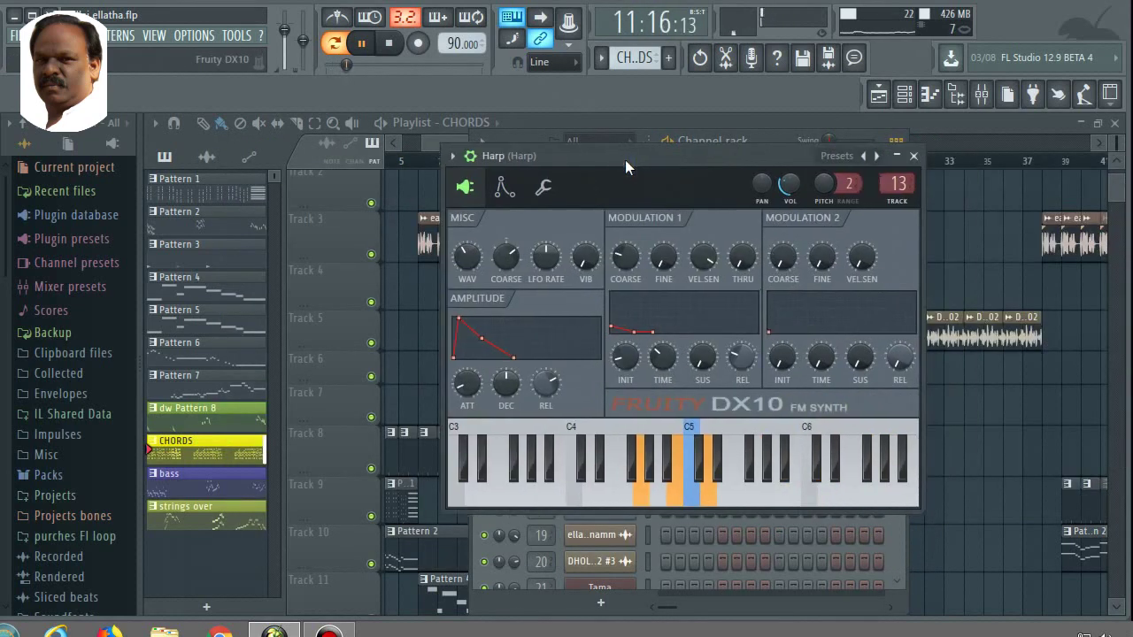
{"action": "key", "text": "space"}
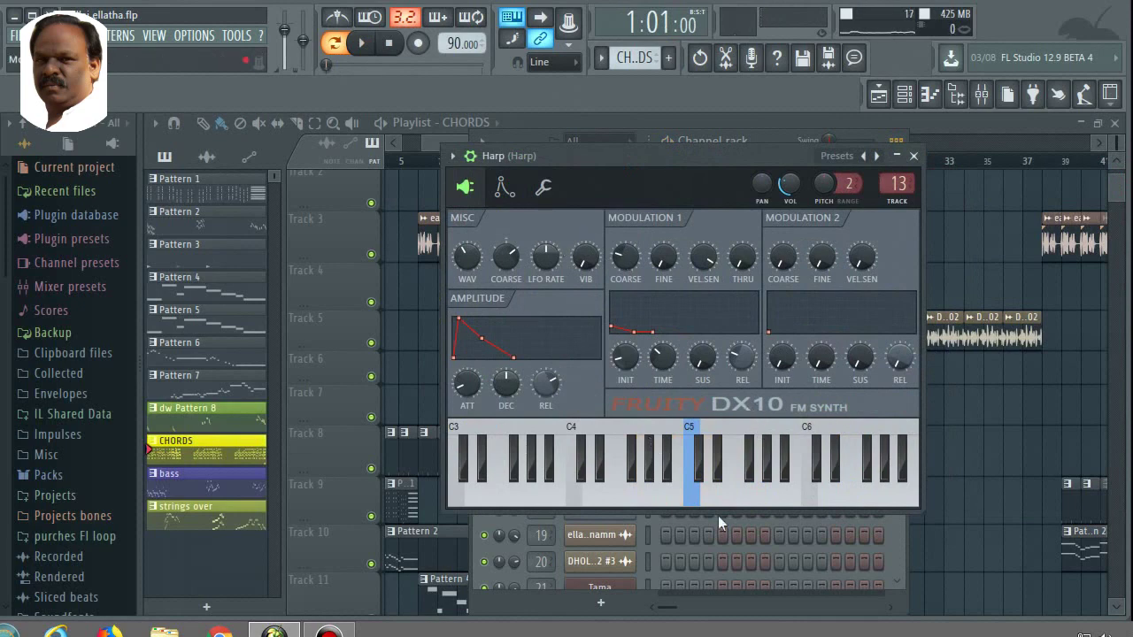
{"action": "key", "text": "space"}
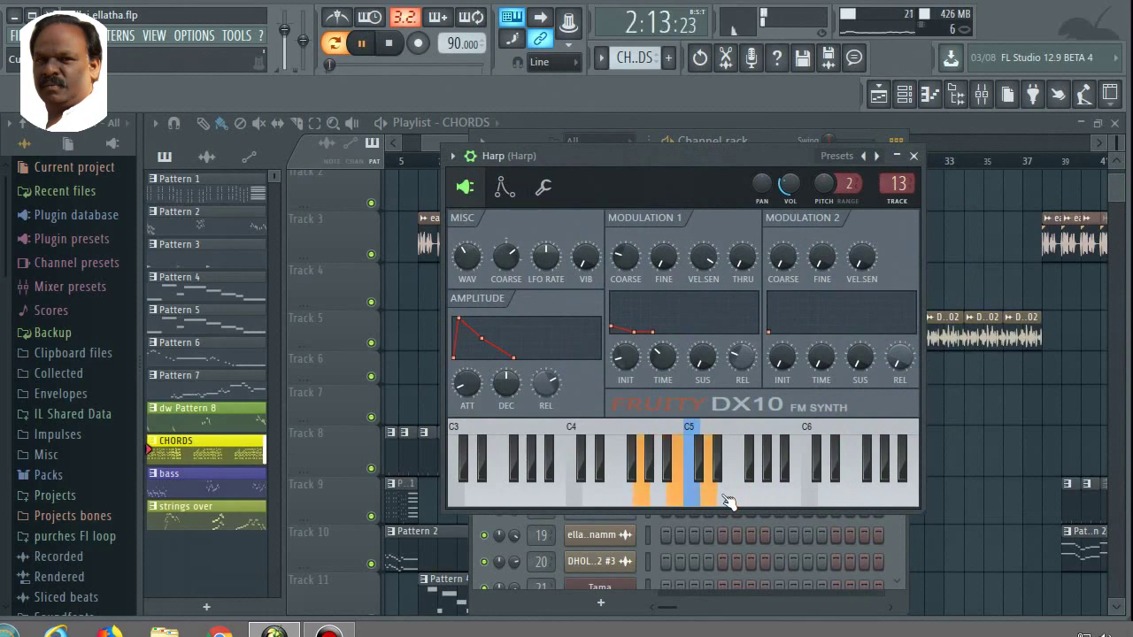
{"action": "key", "text": "space"}
{"action": "key", "text": "Escape"}
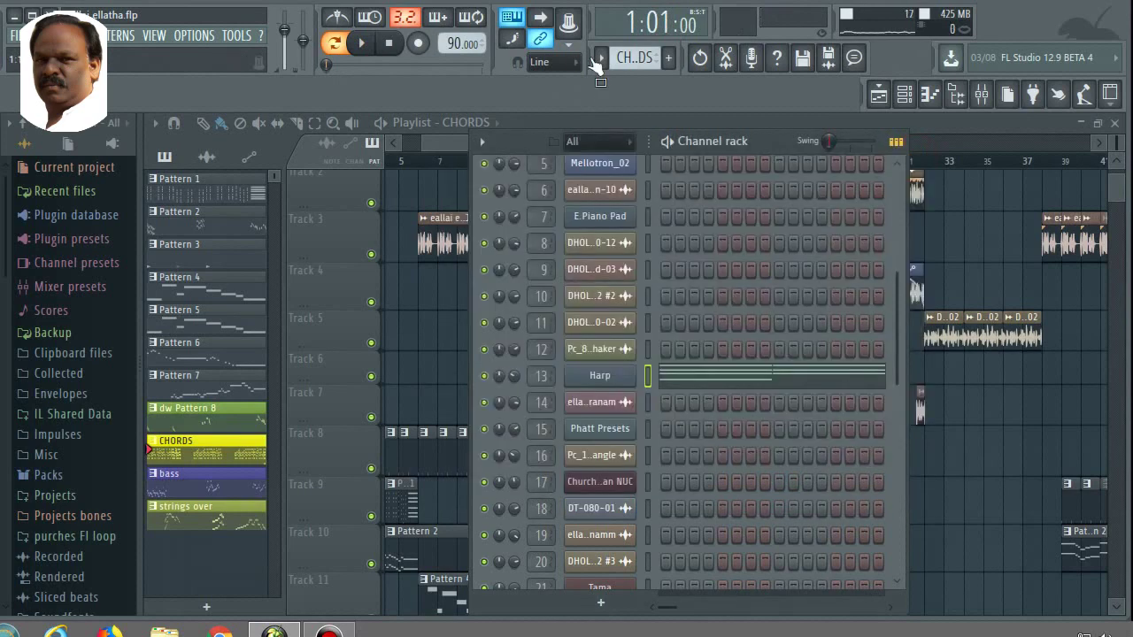
Select the bass pattern and open the BooBass channel's instrument to view its Bass, Mid and Treble controls
{"action": "left_click", "coordinate": [600, 58]}
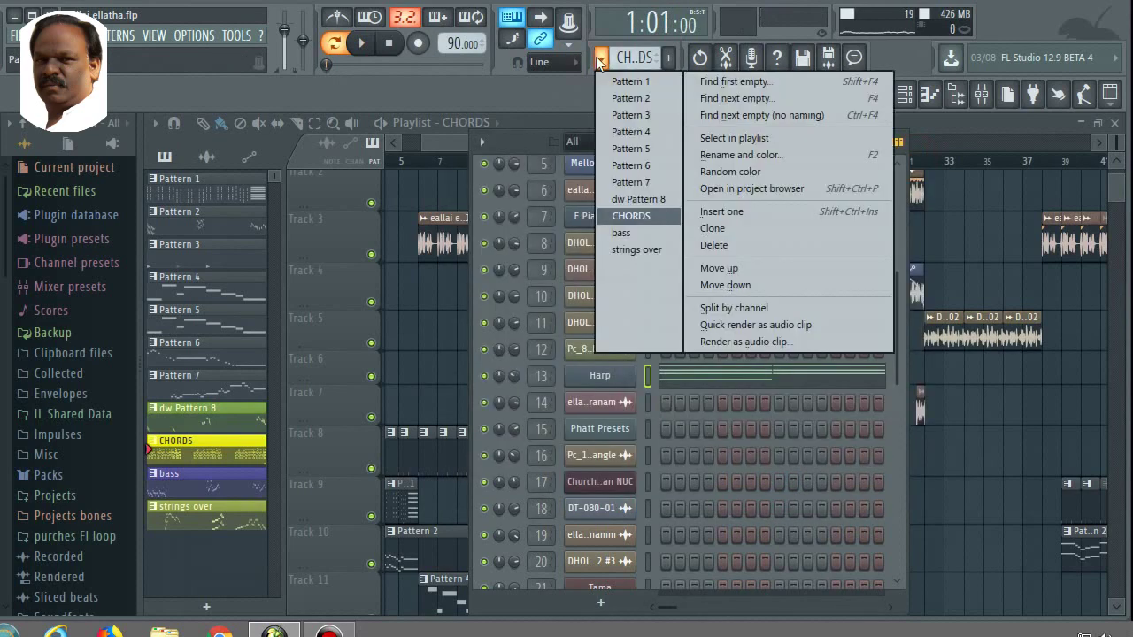
{"action": "left_click", "coordinate": [623, 234]}
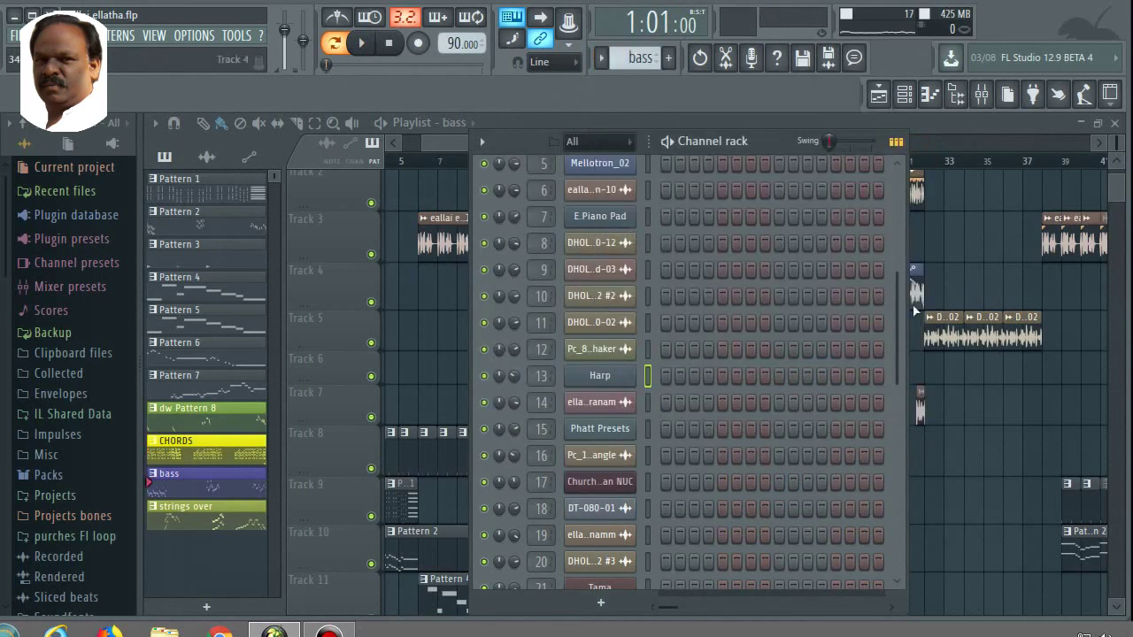
{"action": "left_click_drag", "start_coordinate": [900, 315], "coordinate": [900, 473]}
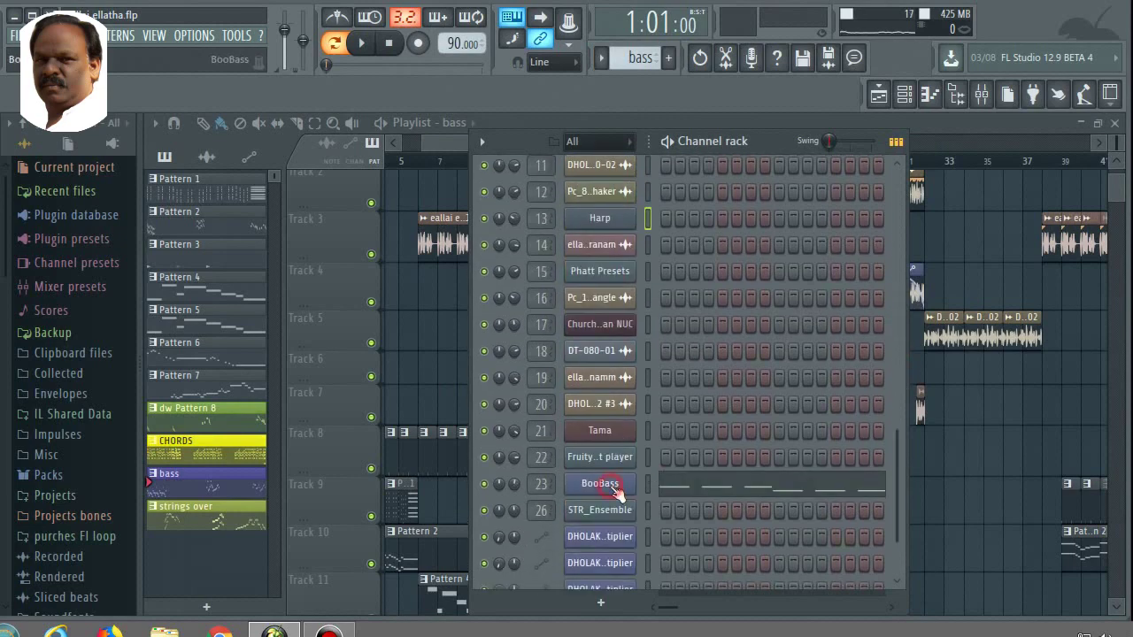
{"action": "left_click", "coordinate": [610, 486]}
{"action": "left_click_drag", "start_coordinate": [890, 182], "coordinate": [703, 175]}
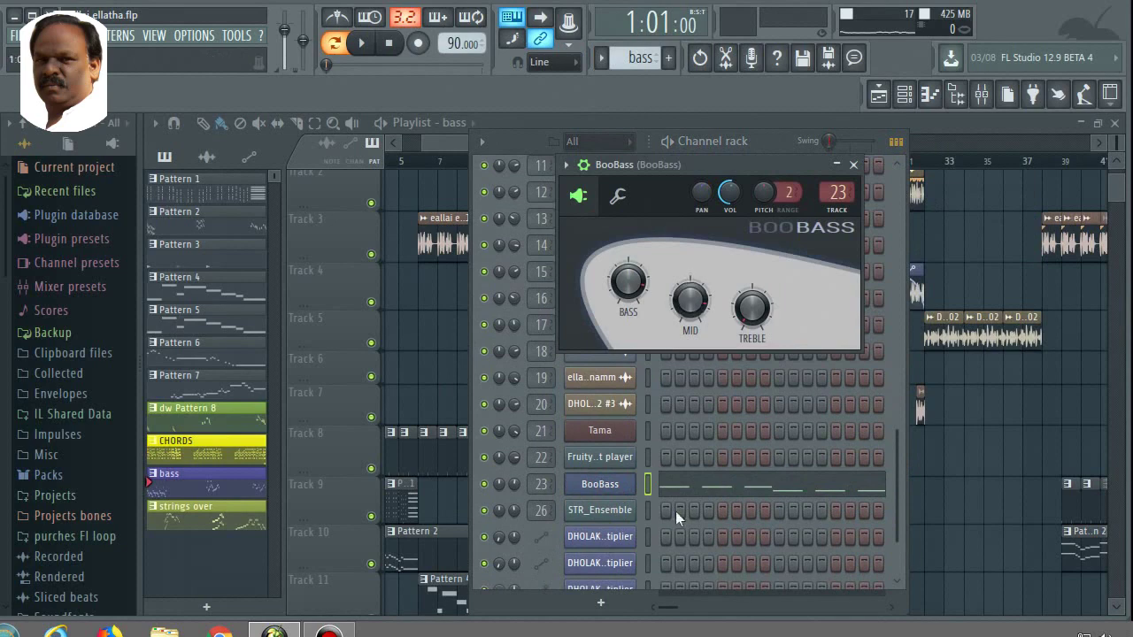
Examine the BooBass notes of the bass pattern down to C4 and out to about bar 45 in the piano roll during playback
{"action": "left_click", "coordinate": [695, 492]}
{"action": "key", "text": "space"}
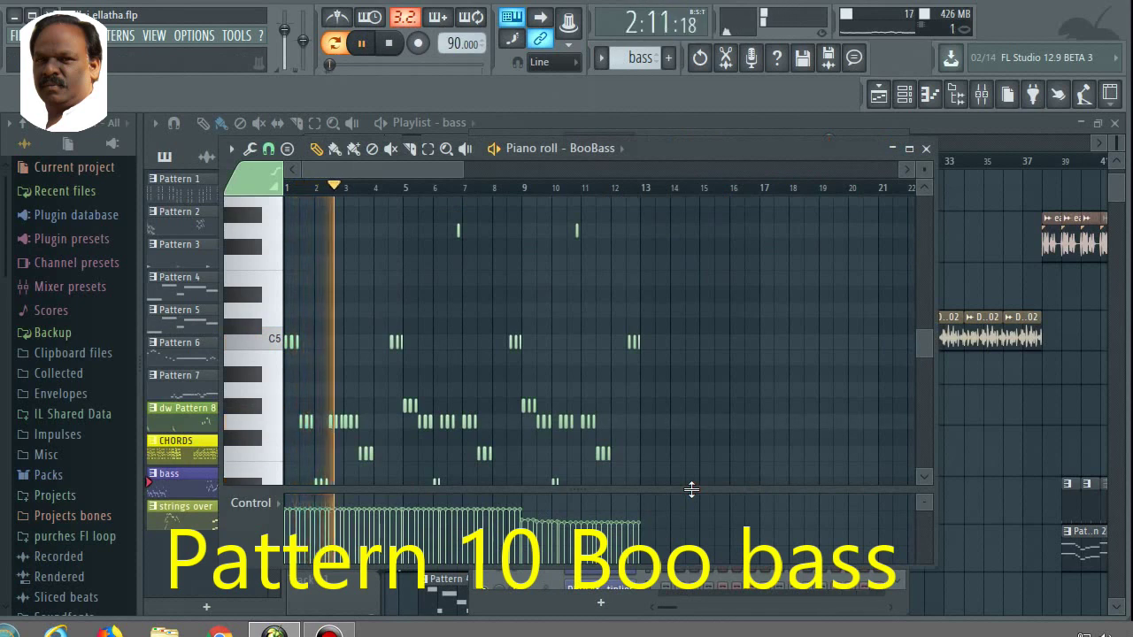
{"action": "mouse_move", "coordinate": [927, 351]}
{"action": "left_mouse_down"}
{"action": "mouse_move", "coordinate": [927, 371]}
{"action": "mouse_move", "coordinate": [928, 358]}
{"action": "left_mouse_up"}
{"action": "scroll", "coordinate": [813, 343], "scroll_direction": "up", "scroll_amount": 1}
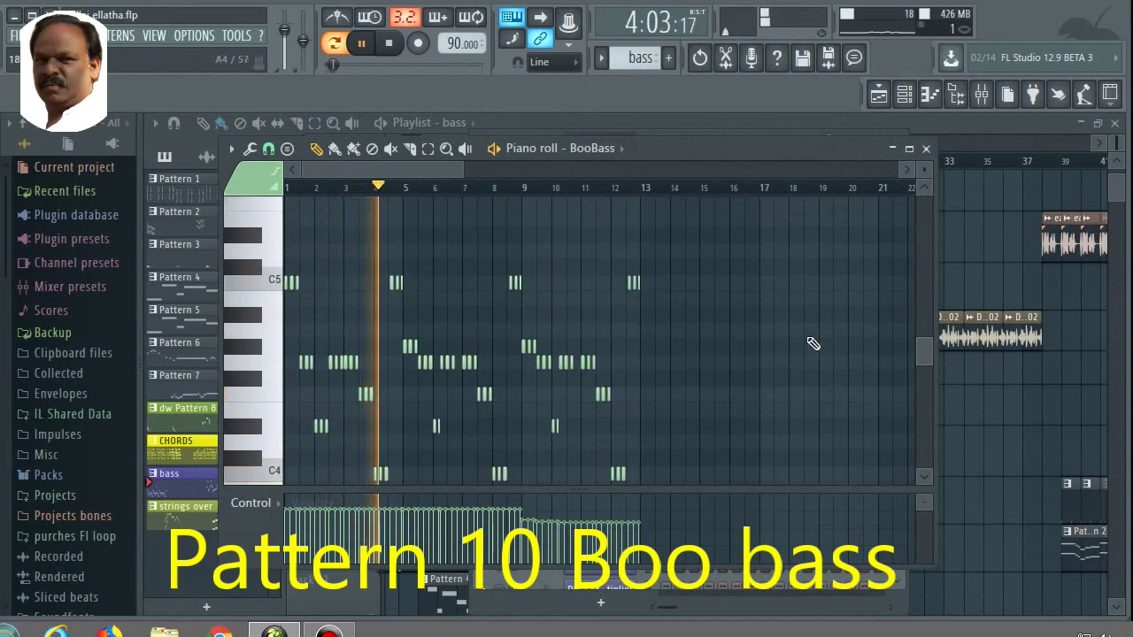
{"action": "scroll", "coordinate": [813, 344], "scroll_direction": "down", "scroll_amount": 5}
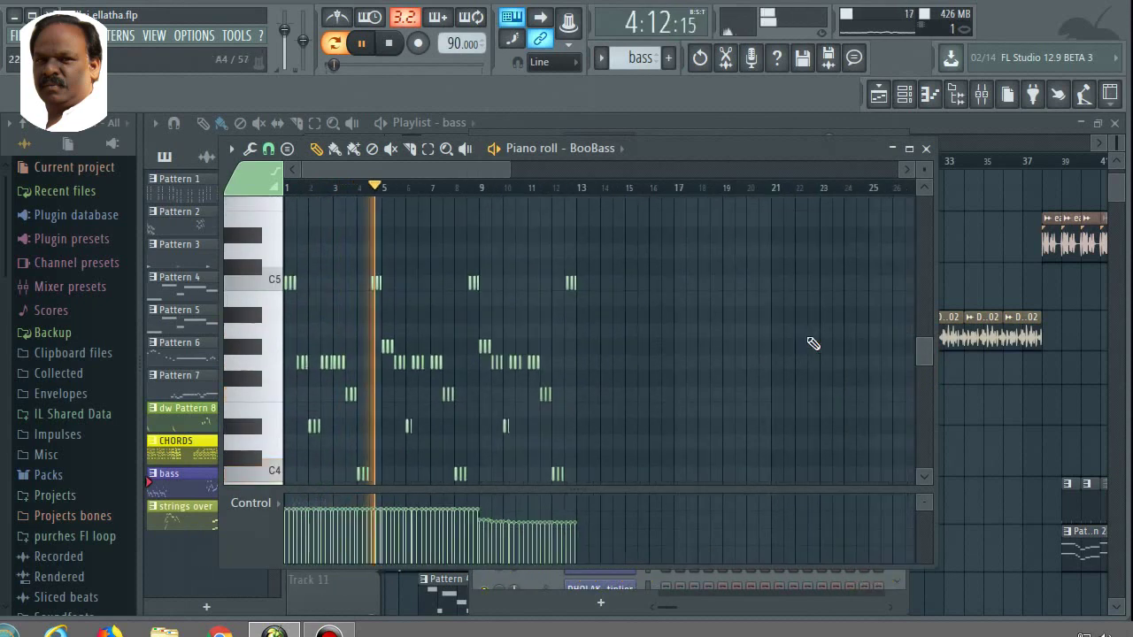
{"action": "scroll", "coordinate": [810, 342], "scroll_direction": "down", "scroll_amount": 2}
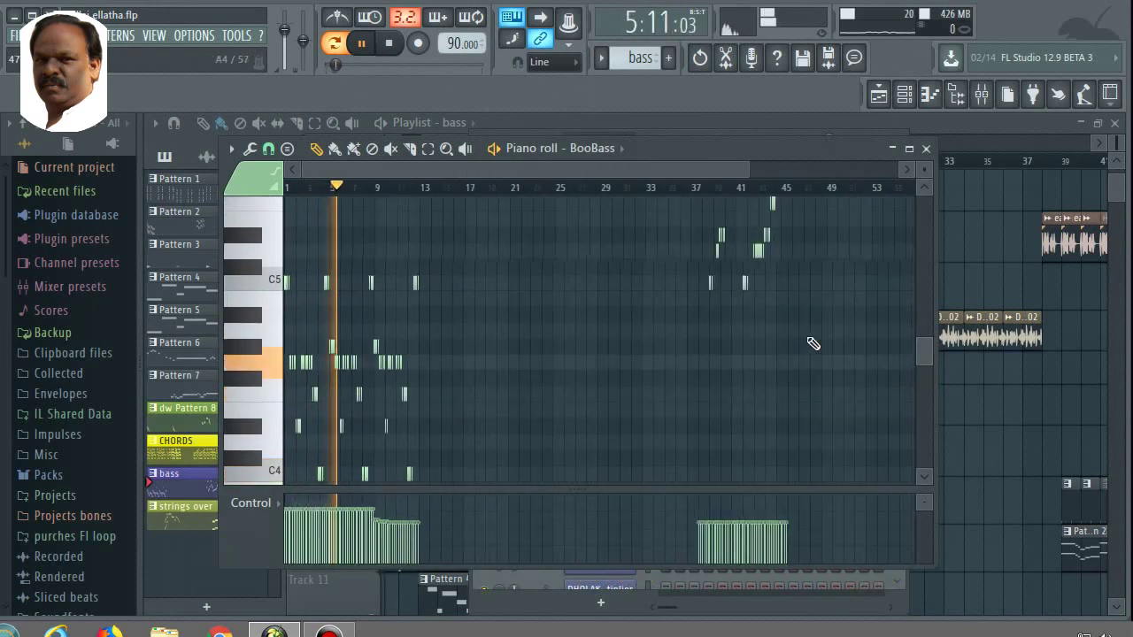
Restart playback of the bass pattern from the start of its second group of BooBass notes, around bar 37
{"action": "key", "text": "space"}
{"action": "left_click", "coordinate": [689, 188]}
{"action": "key", "text": "space"}
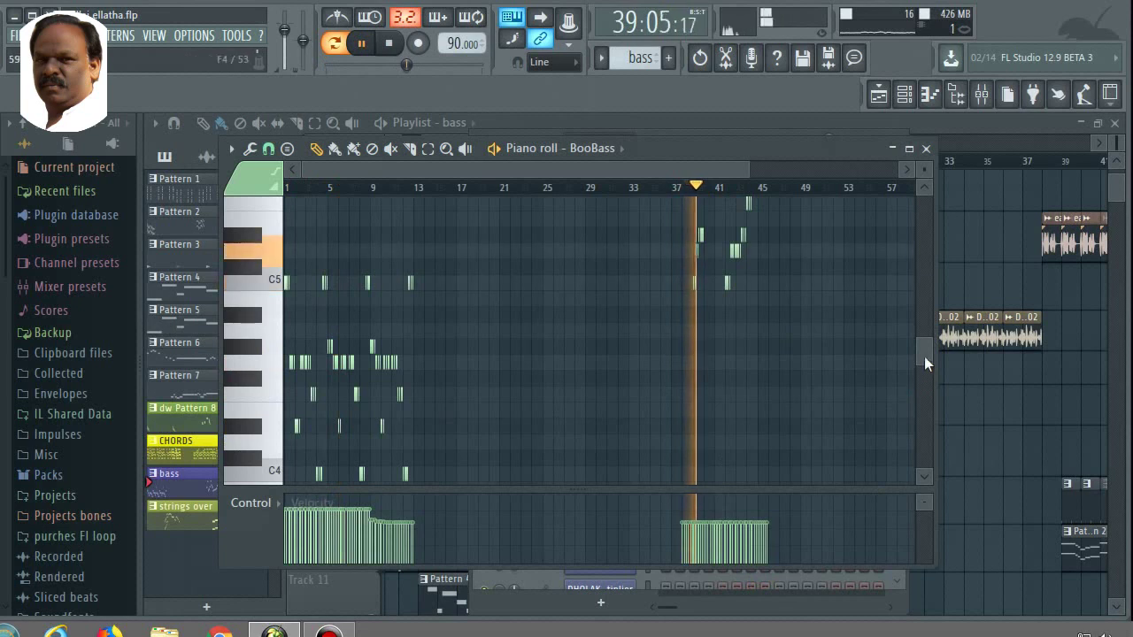
View the higher BooBass notes of the bass pattern up to C6, stop playback, and close the piano roll and BooBass instrument
{"action": "scroll", "coordinate": [925, 337], "scroll_direction": "up", "scroll_amount": 3}
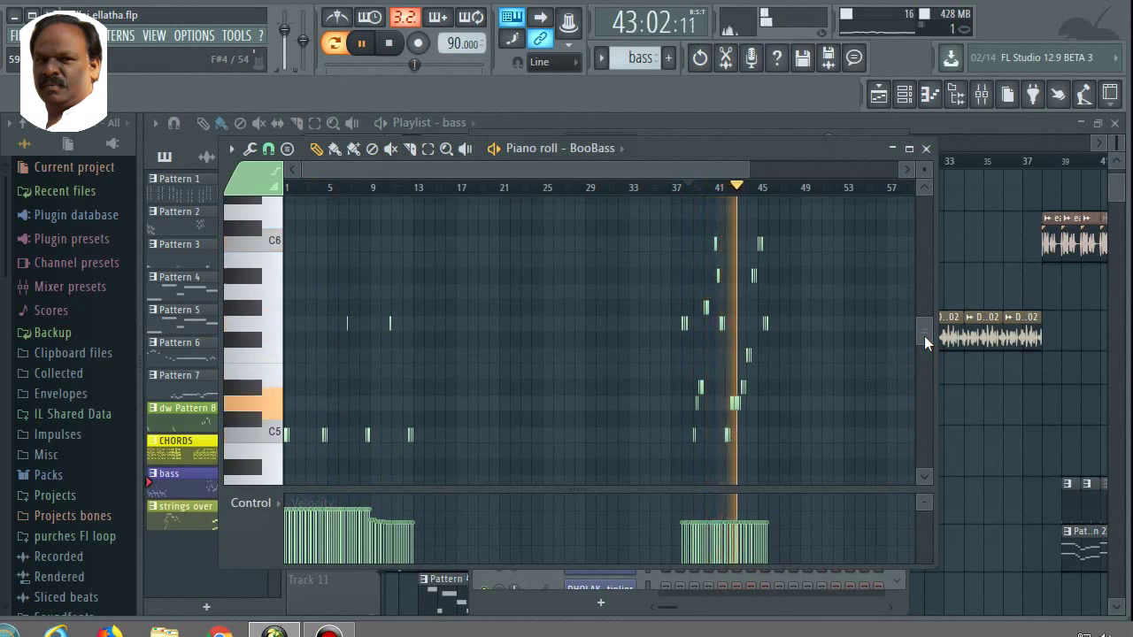
{"action": "key", "text": "space"}
{"action": "left_click", "coordinate": [923, 148]}
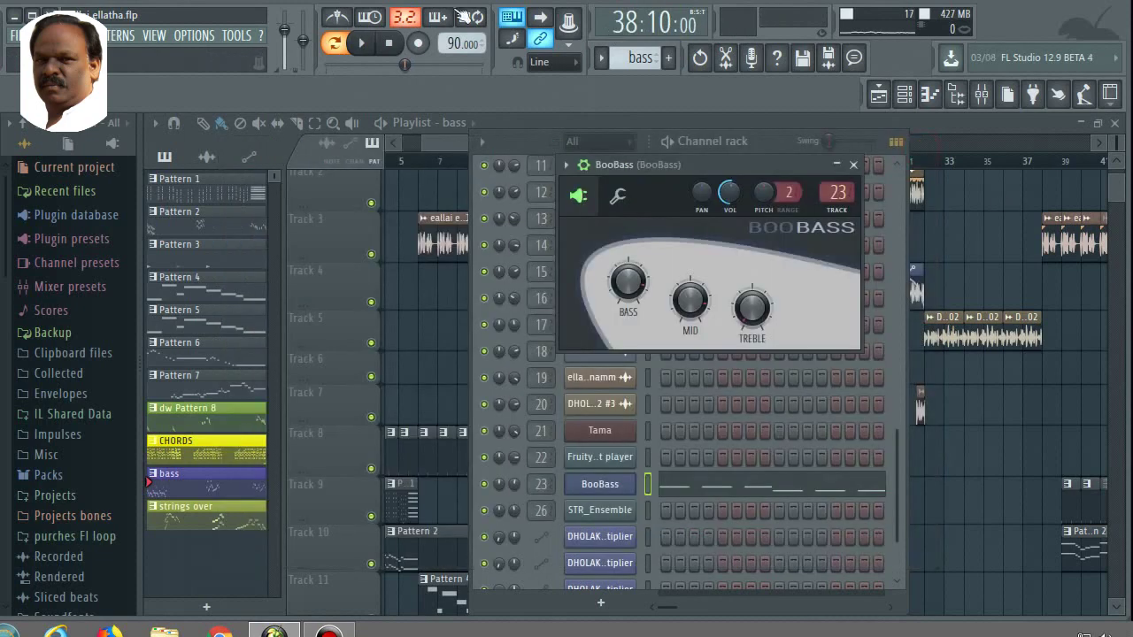
{"action": "left_click", "coordinate": [854, 166]}
Switch to the strings over pattern and hide the channel rack to uncover the playlist
{"action": "left_click", "coordinate": [599, 59]}
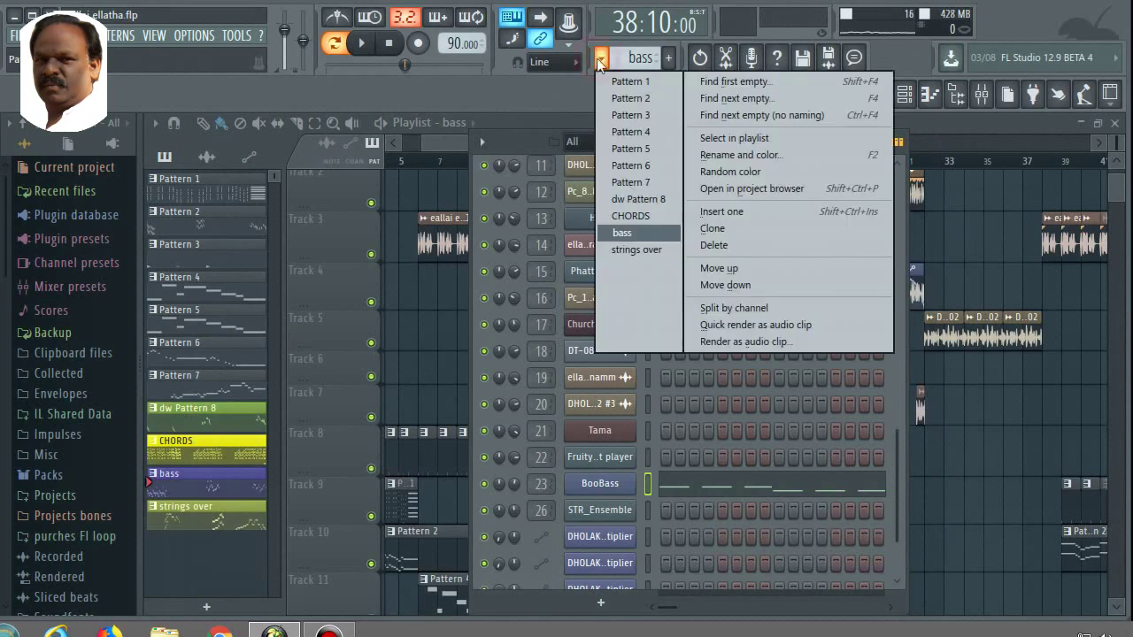
{"action": "left_click", "coordinate": [656, 250]}
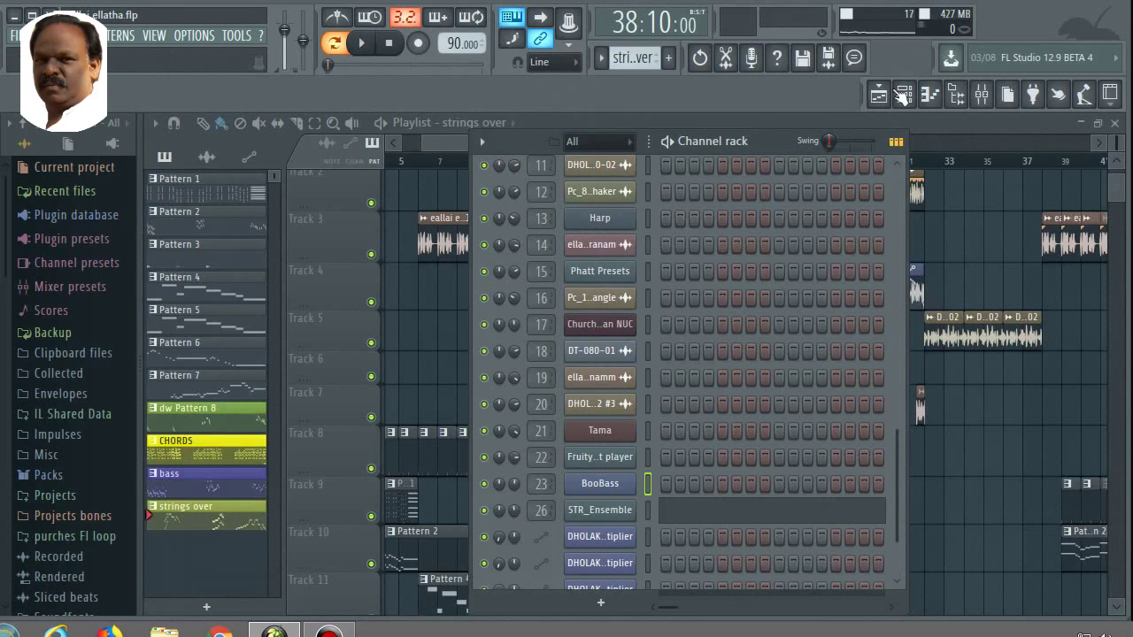
{"action": "left_click", "coordinate": [904, 94]}
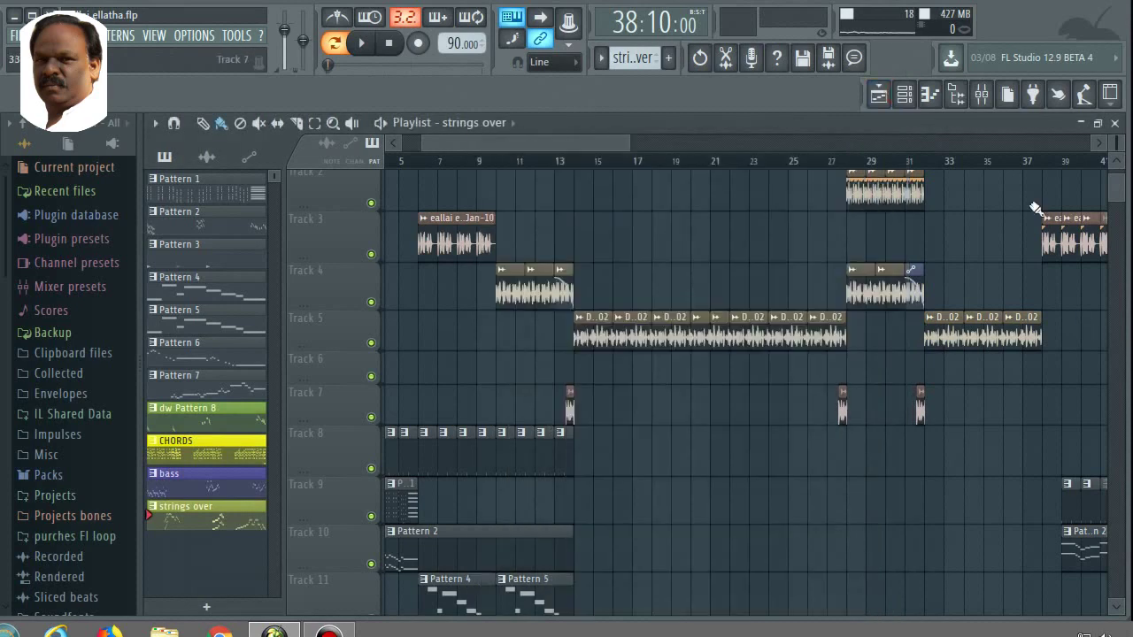
List the project's audio clips beside the playlist, examine the eallai ellatha - 2018-Jan-10 clip's sample settings and waveform, and close them
{"action": "scroll", "coordinate": [972, 229], "scroll_direction": "down", "scroll_amount": 2}
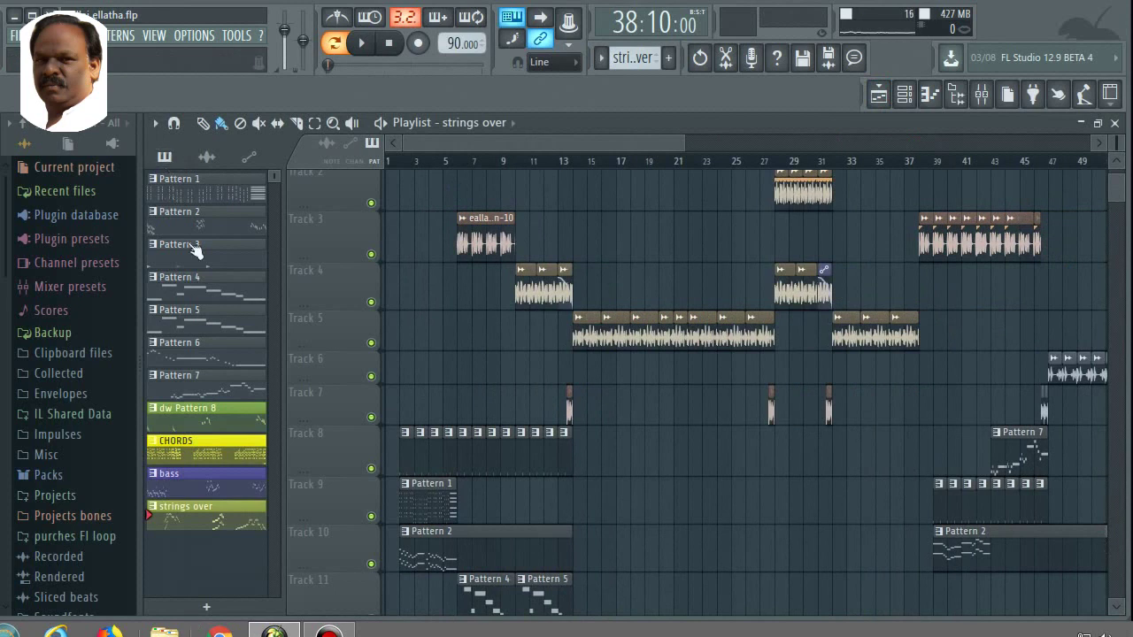
{"action": "left_click", "coordinate": [207, 157]}
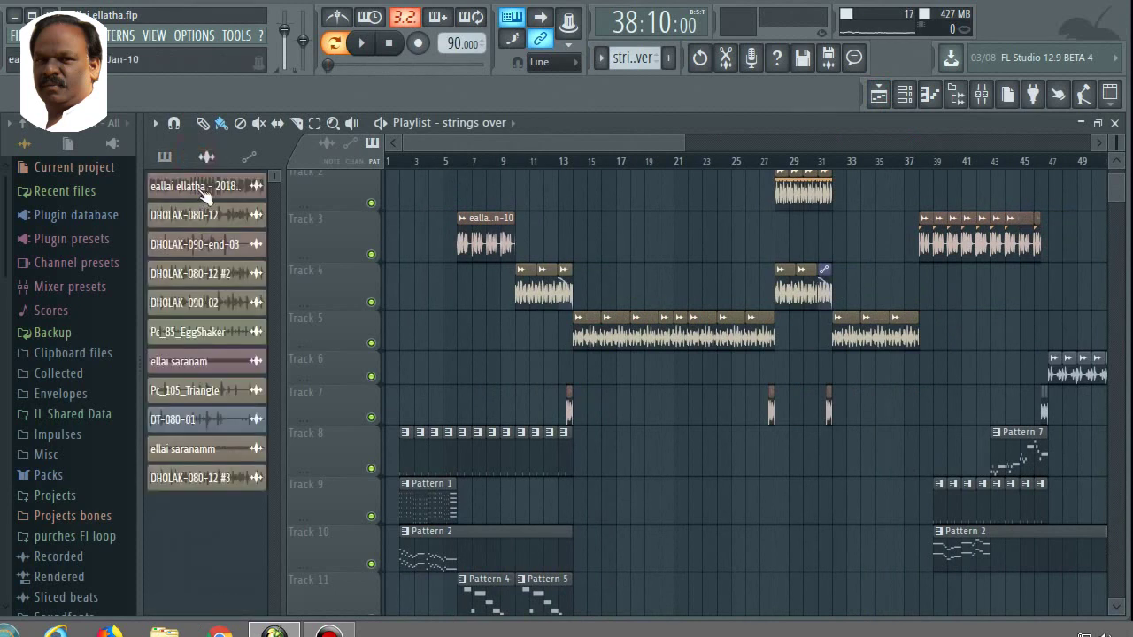
{"action": "left_click", "coordinate": [205, 189]}
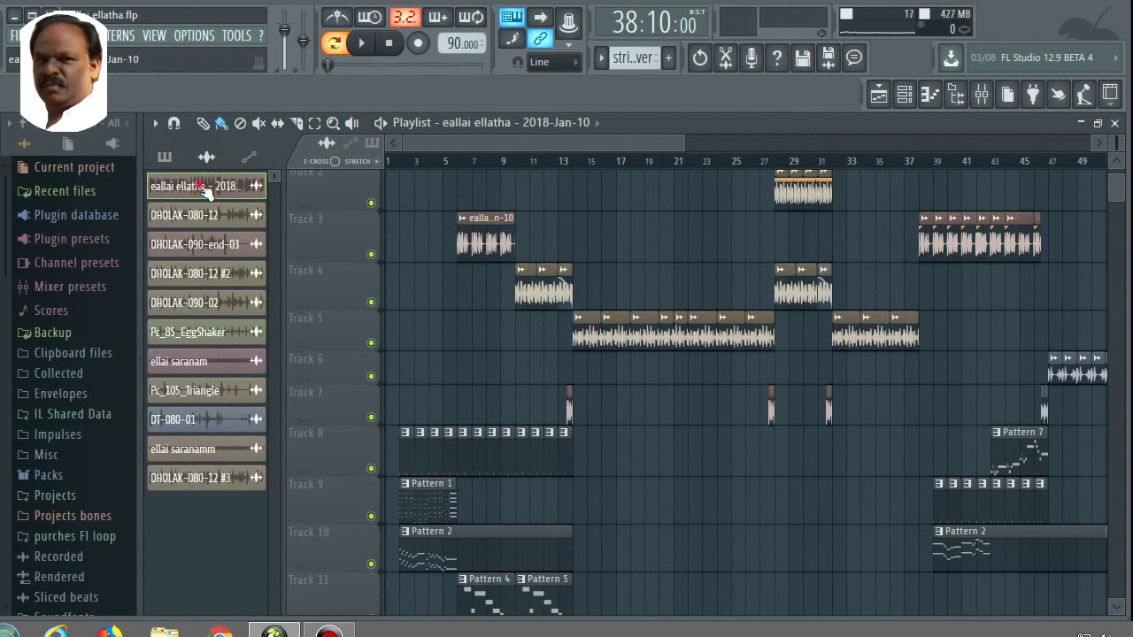
{"action": "left_click", "coordinate": [205, 189]}
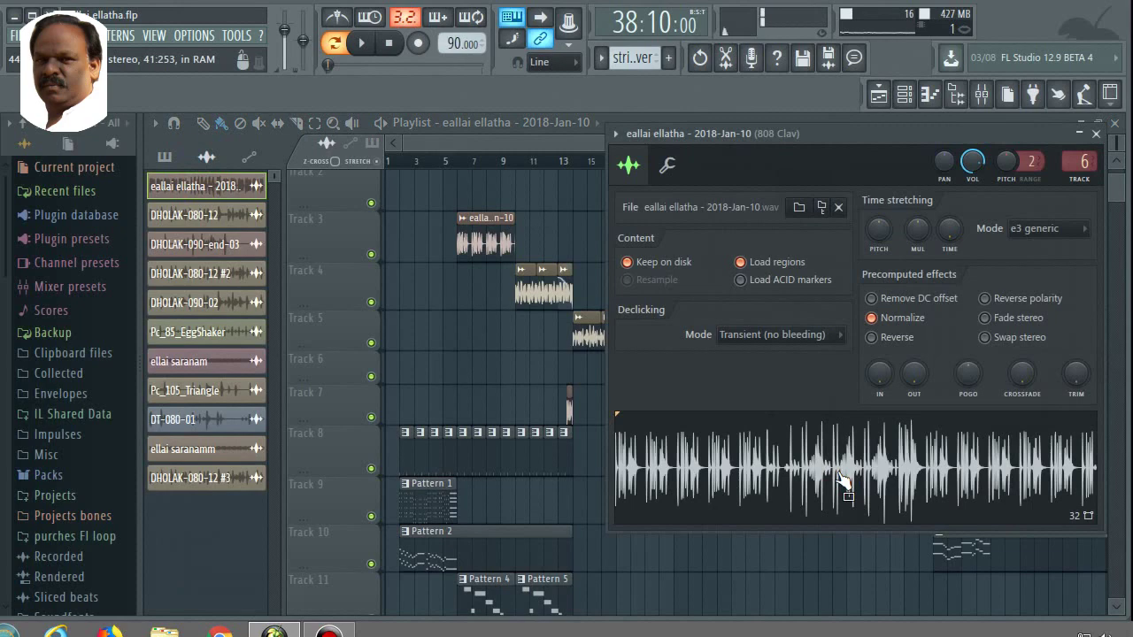
{"action": "left_click", "coordinate": [1095, 135]}
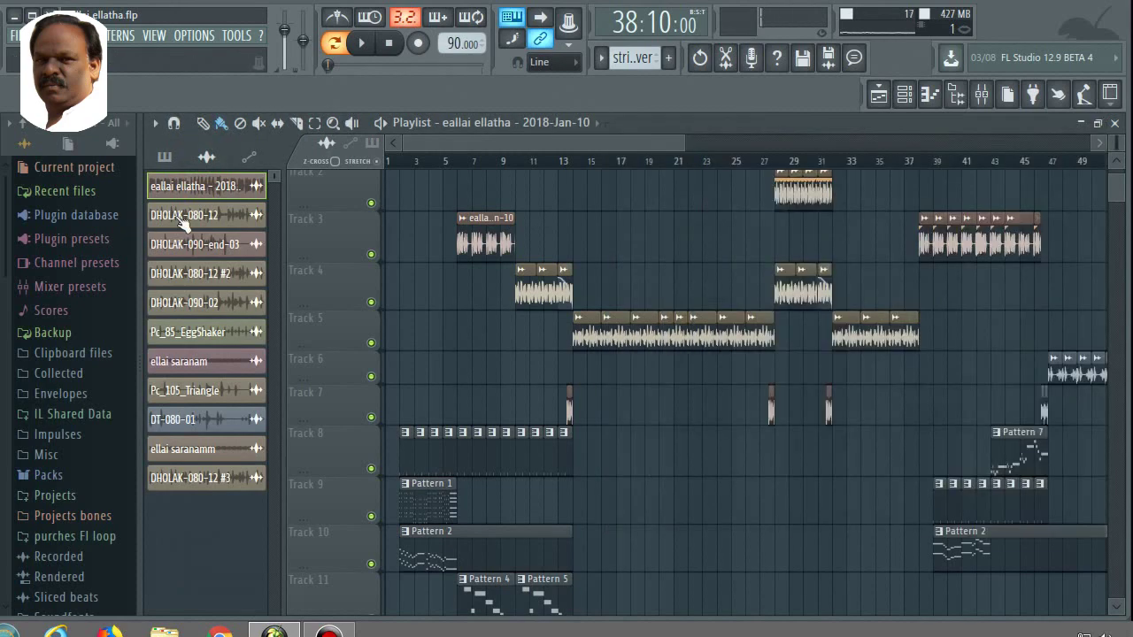
Open the DHOLAK-080-12 audio clip, bring its whole settings window into view to examine the waveform, and close it
{"action": "left_click", "coordinate": [188, 217]}
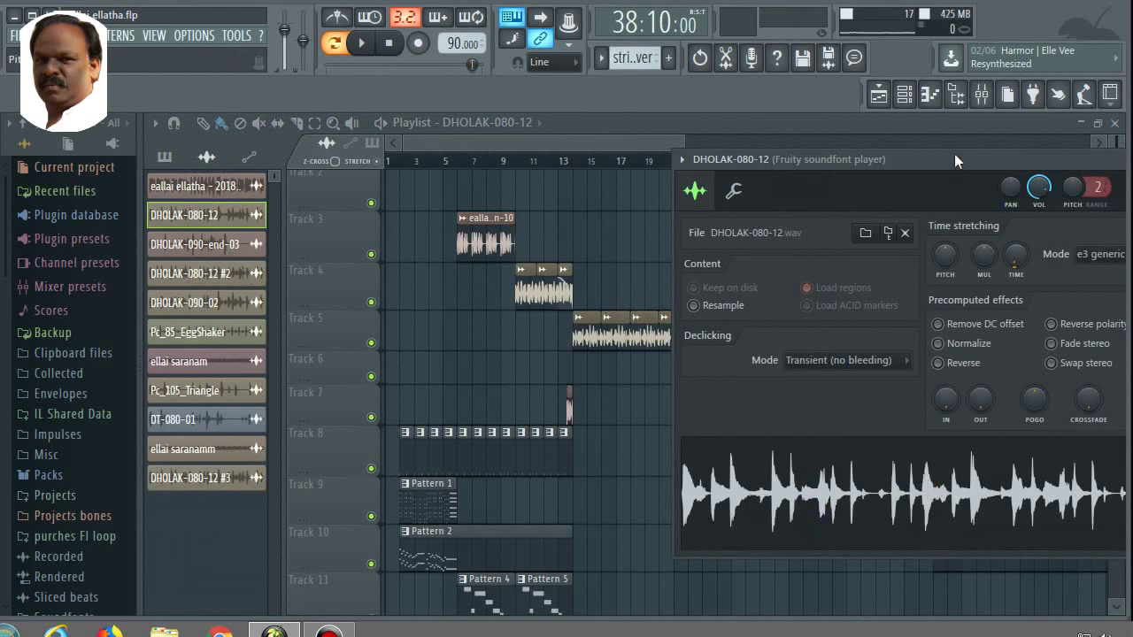
{"action": "left_click_drag", "start_coordinate": [956, 158], "coordinate": [842, 166]}
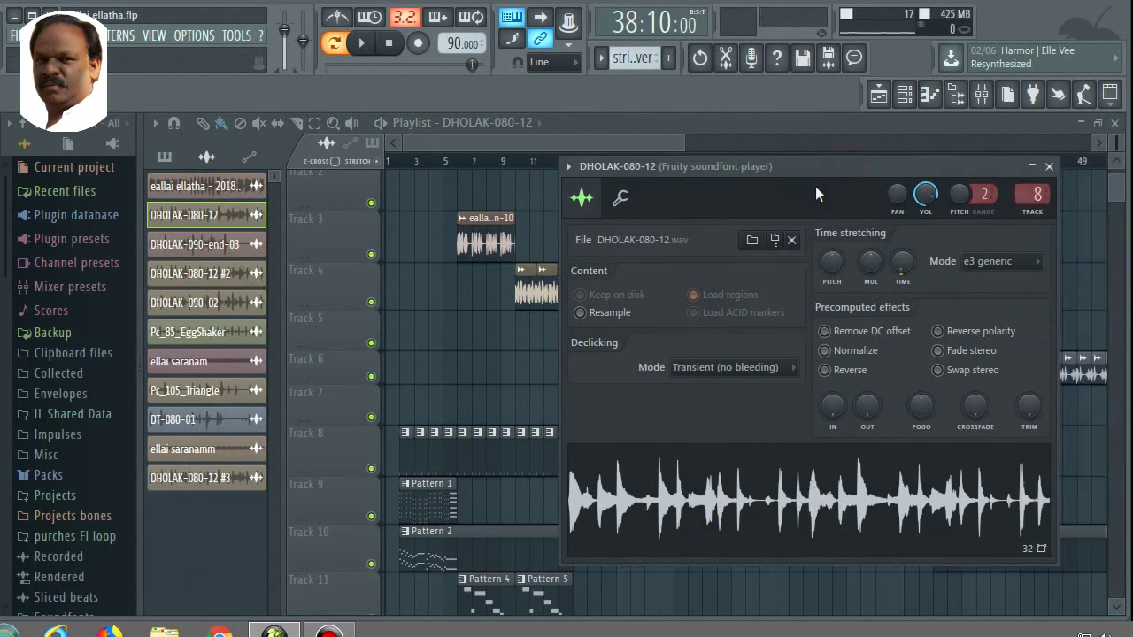
{"action": "left_click", "coordinate": [1050, 166]}
Open the DHOLAK-080-12 #2 and DHOLAK-090-02 audio clips one after the other to examine their waveforms and time stretching settings
{"action": "left_click", "coordinate": [226, 275]}
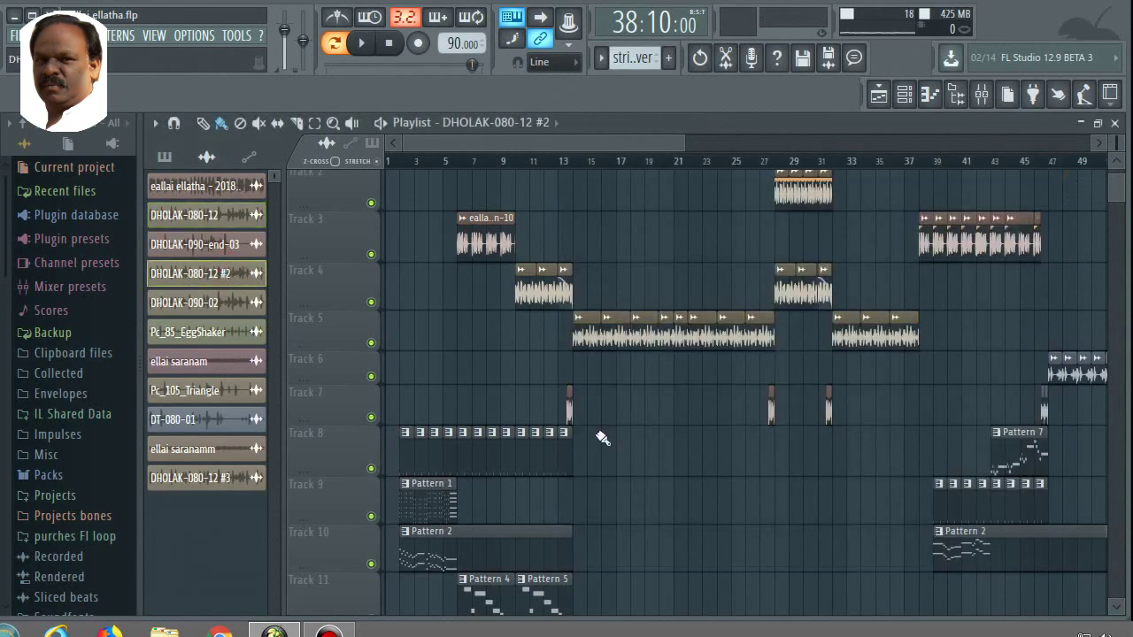
{"action": "left_click", "coordinate": [655, 187]}
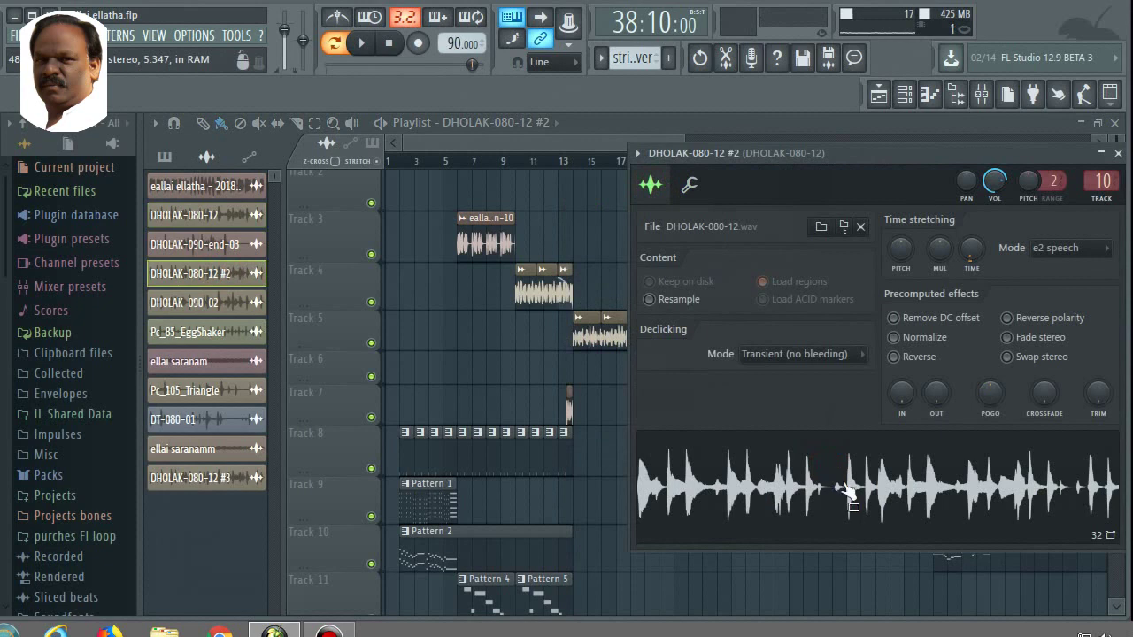
{"action": "left_click", "coordinate": [203, 310]}
{"action": "left_click", "coordinate": [208, 317]}
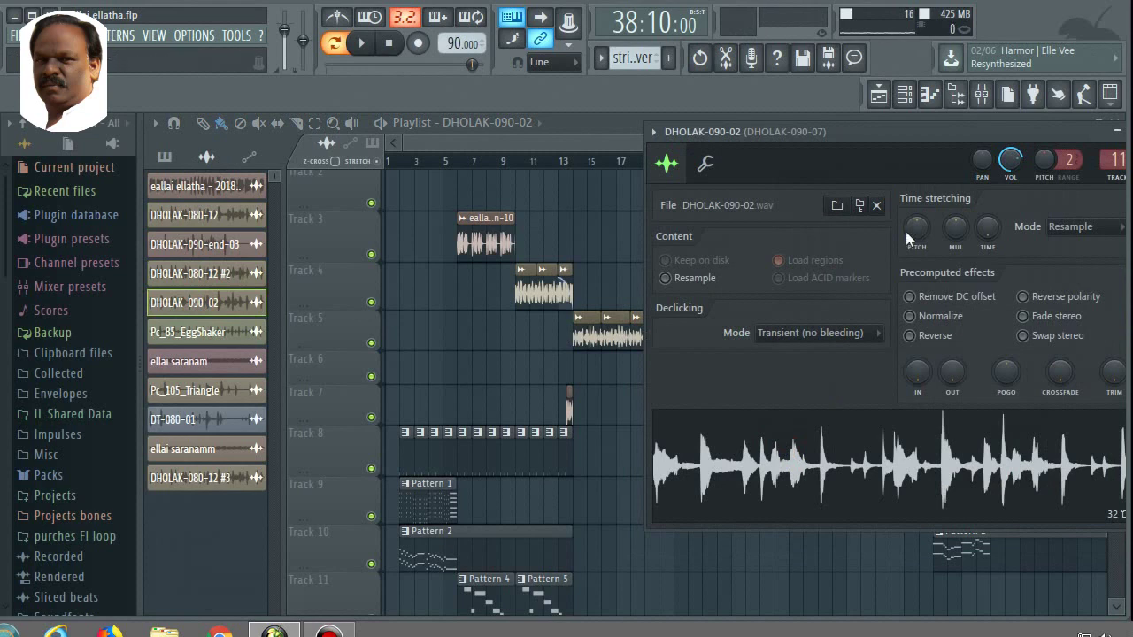
Open the Pc_85_EggShaker audio clip and bring its whole settings window into view to examine the sliced waveform
{"action": "left_click", "coordinate": [212, 339]}
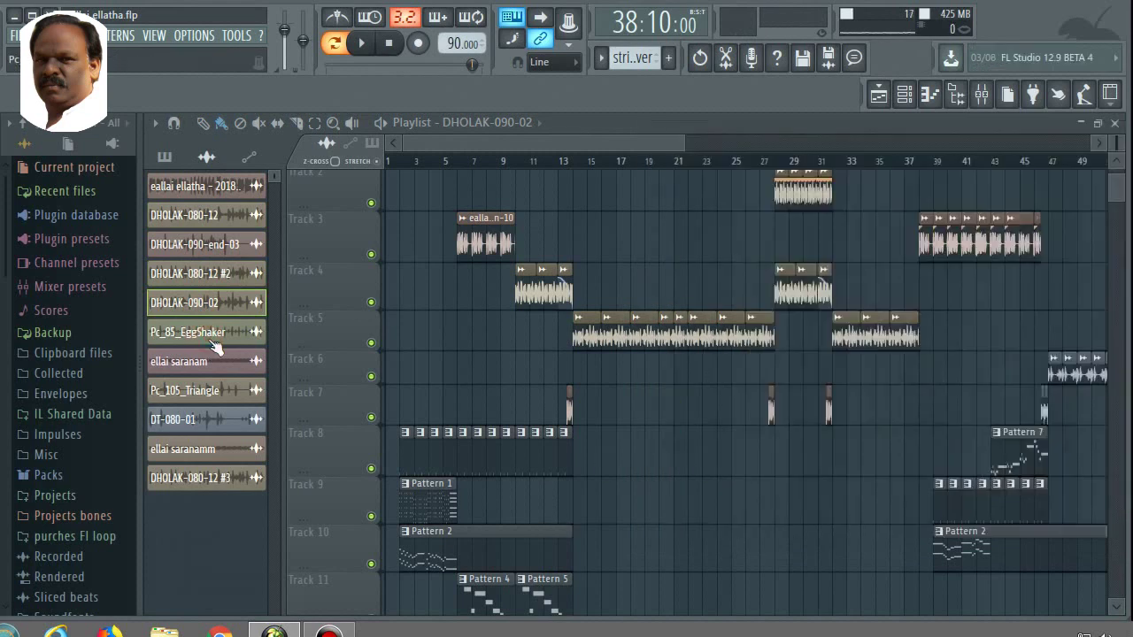
{"action": "left_click", "coordinate": [213, 340]}
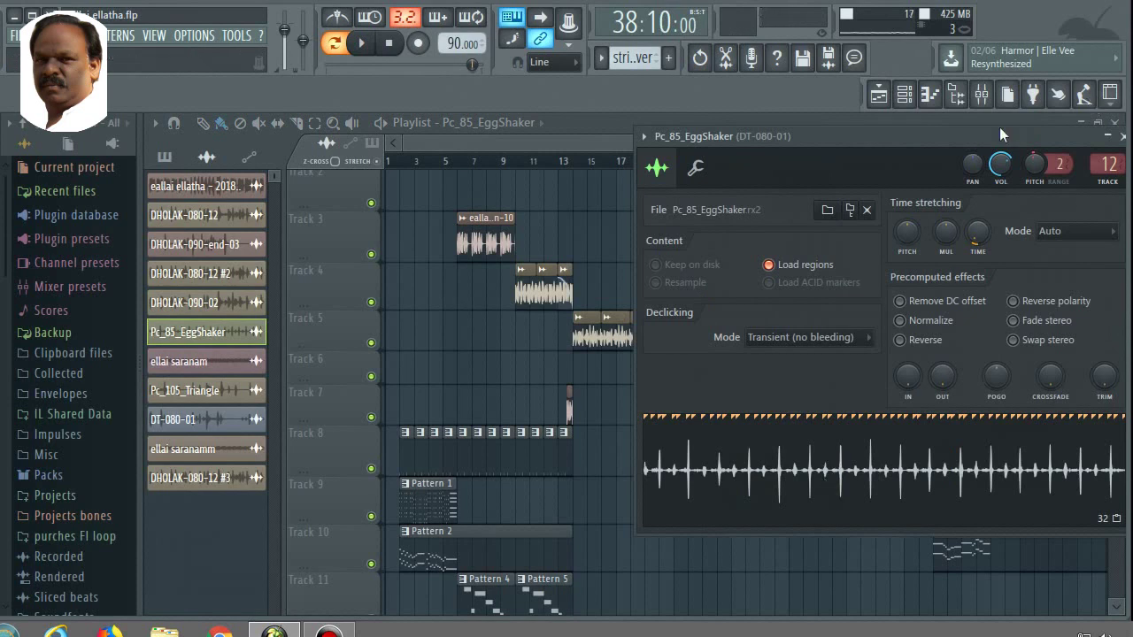
{"action": "left_click_drag", "start_coordinate": [990, 133], "coordinate": [927, 134]}
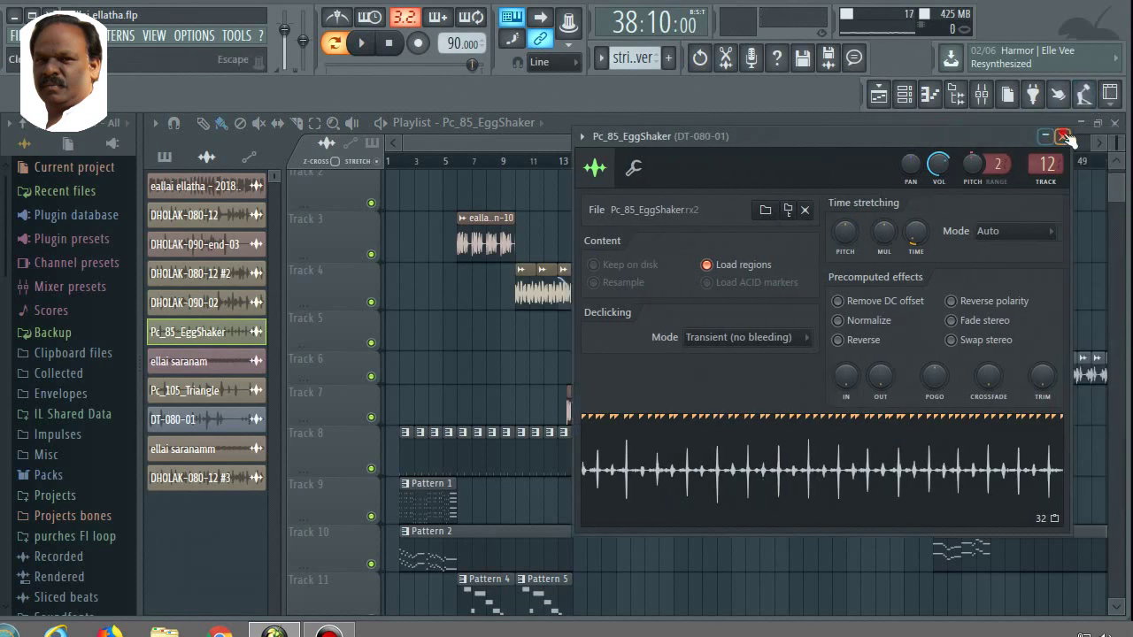
Open the ellai saranam audio clip, audition its waveform, and close its settings
{"action": "double_click", "coordinate": [202, 364]}
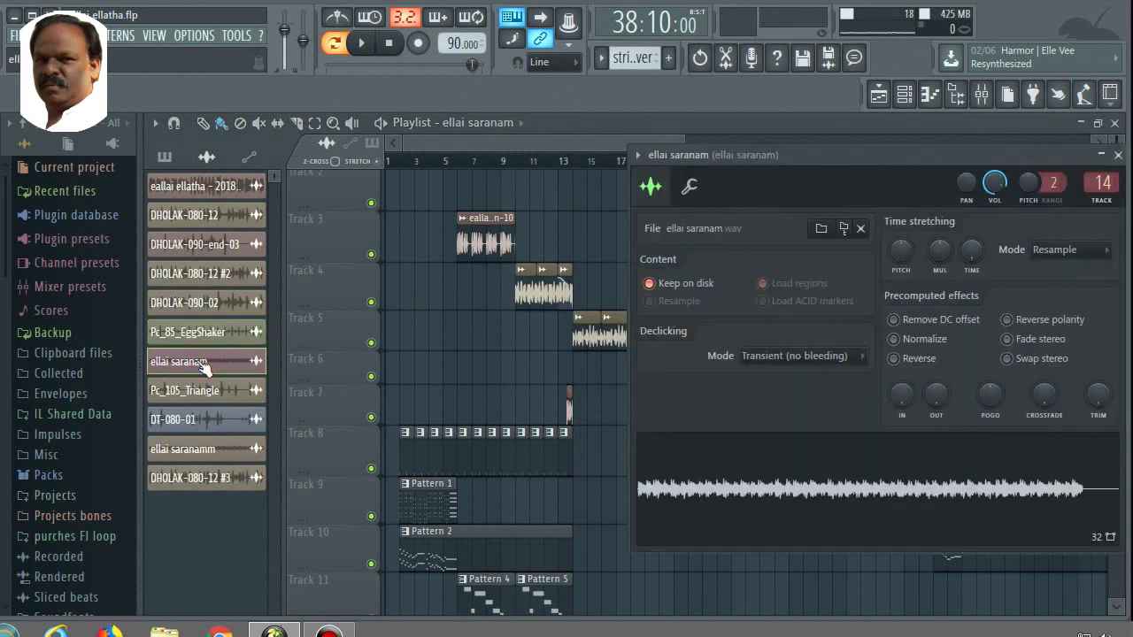
{"action": "left_click", "coordinate": [734, 489]}
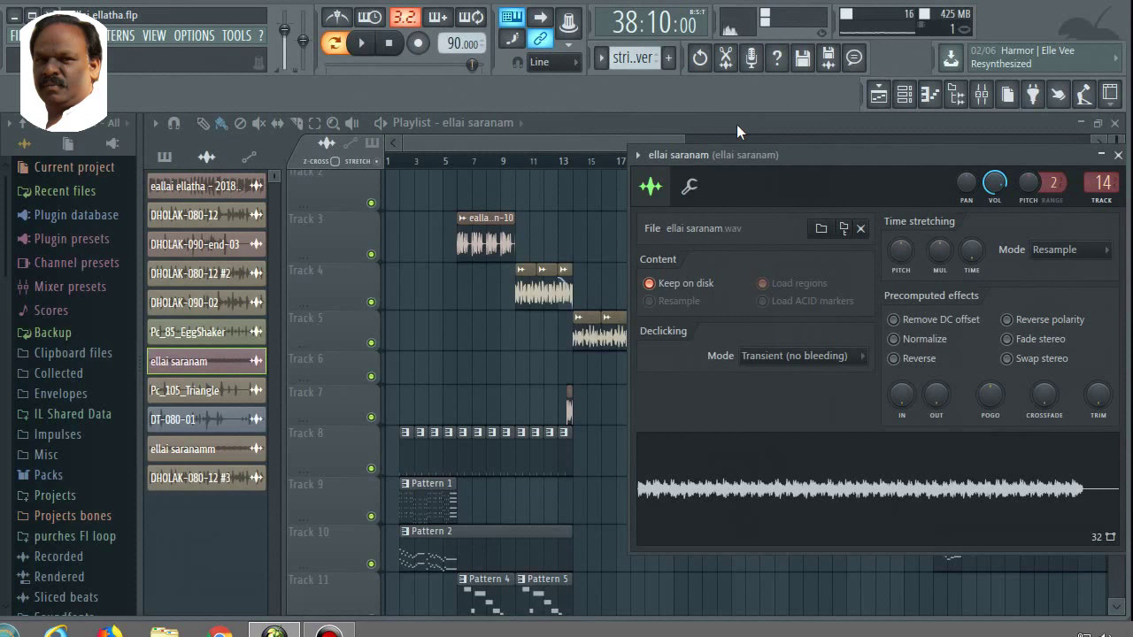
{"action": "left_click", "coordinate": [1118, 155]}
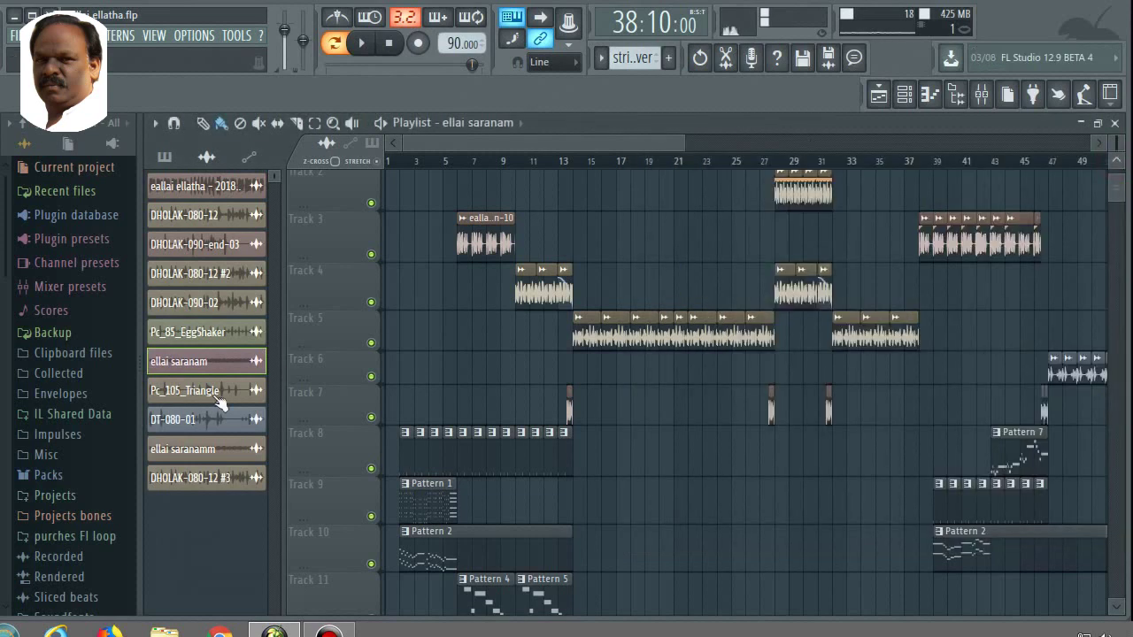
Open the Pc_105_Triangle audio clip, audition its waveform twice with a stop in between, and close its settings
{"action": "left_click", "coordinate": [216, 394]}
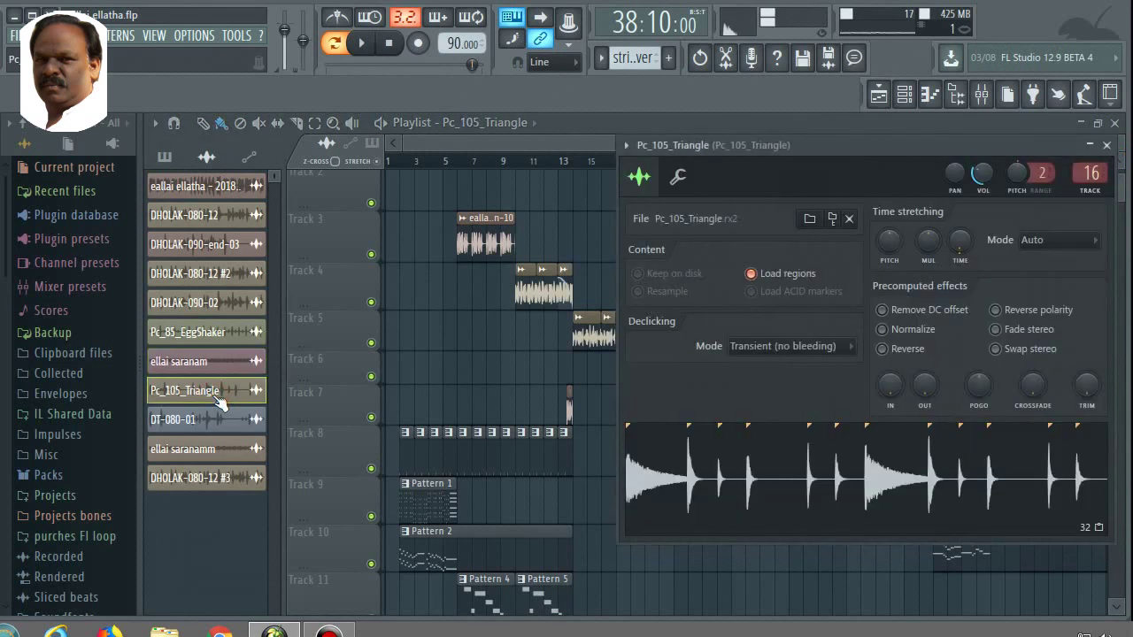
{"action": "left_click", "coordinate": [677, 499]}
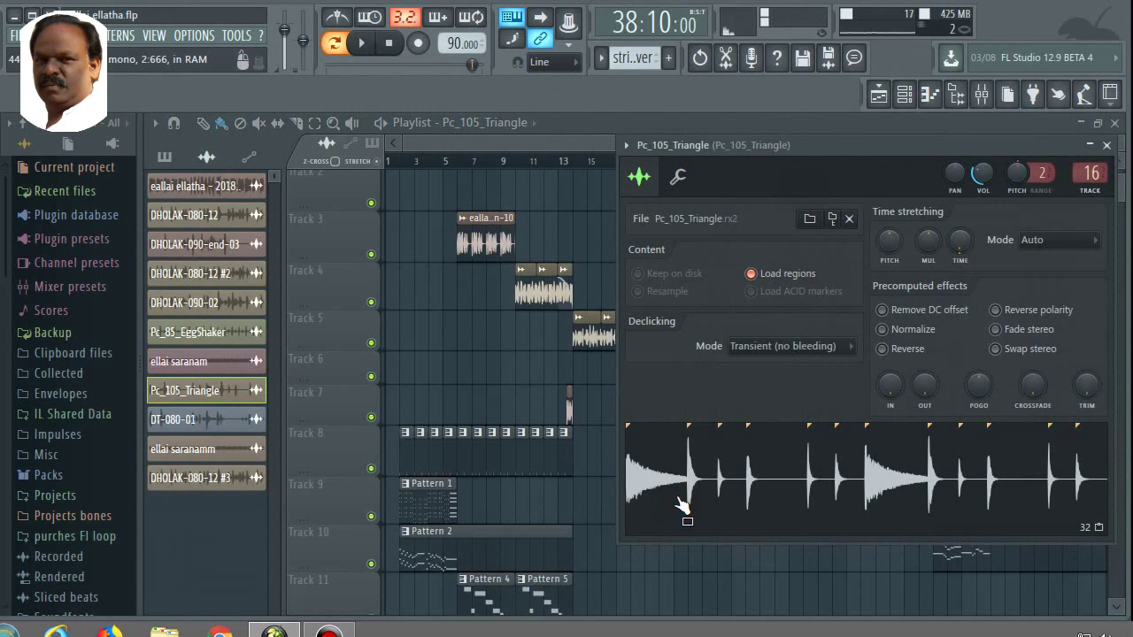
{"action": "left_click", "coordinate": [389, 44]}
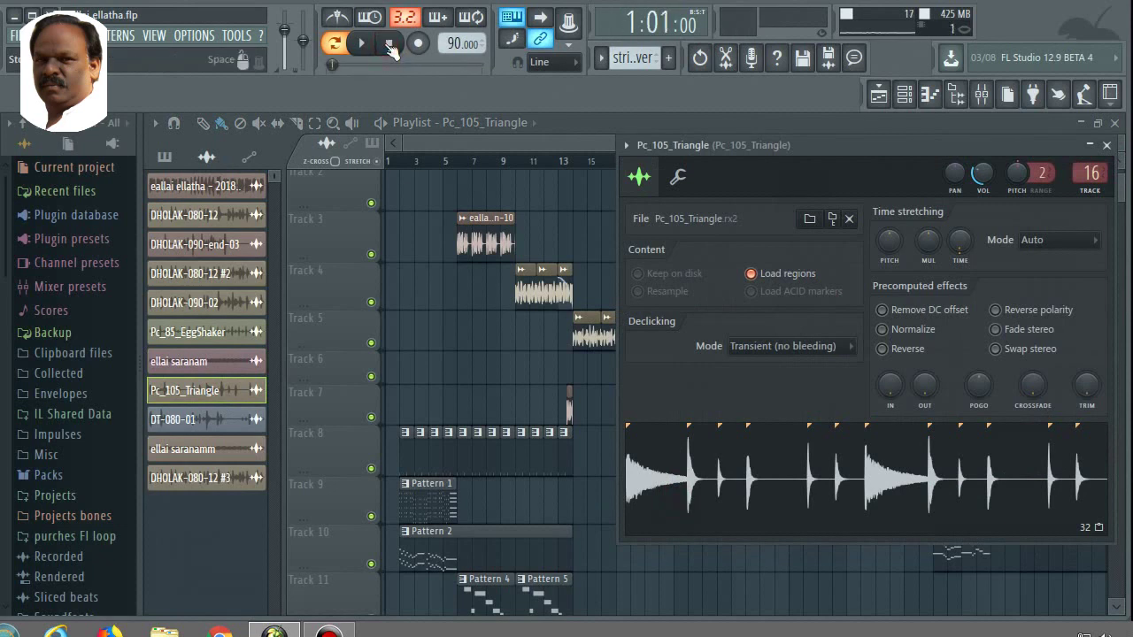
{"action": "left_click", "coordinate": [748, 488]}
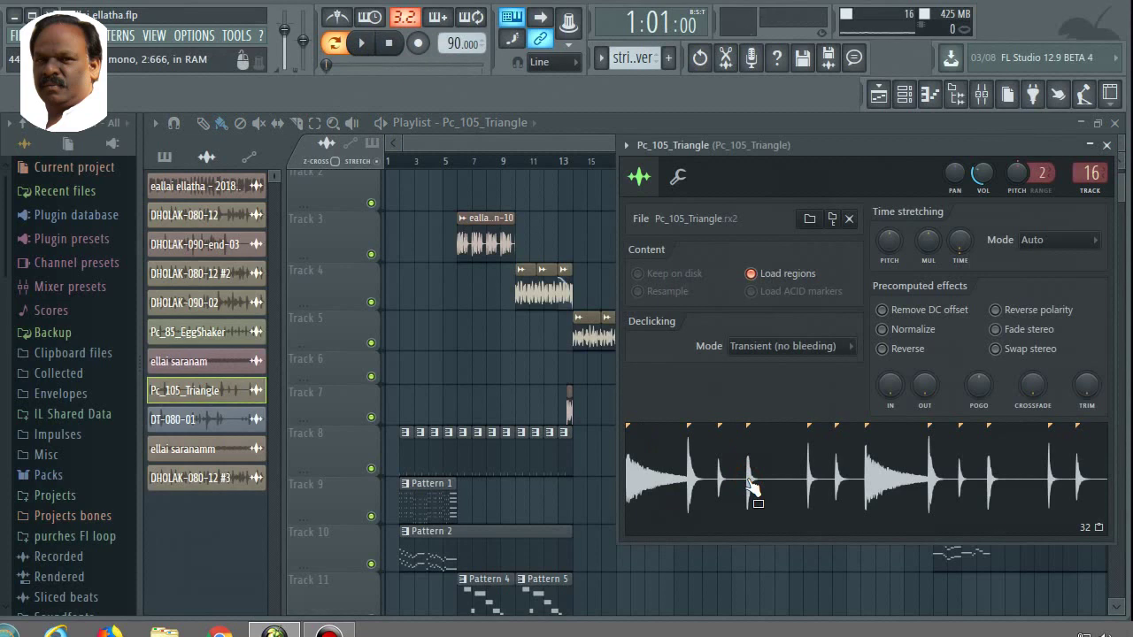
{"action": "left_click", "coordinate": [1107, 147]}
Open the DT-080-01 audio clip, audition its waveform, bring its whole settings window into view, and close it
{"action": "left_click", "coordinate": [210, 426]}
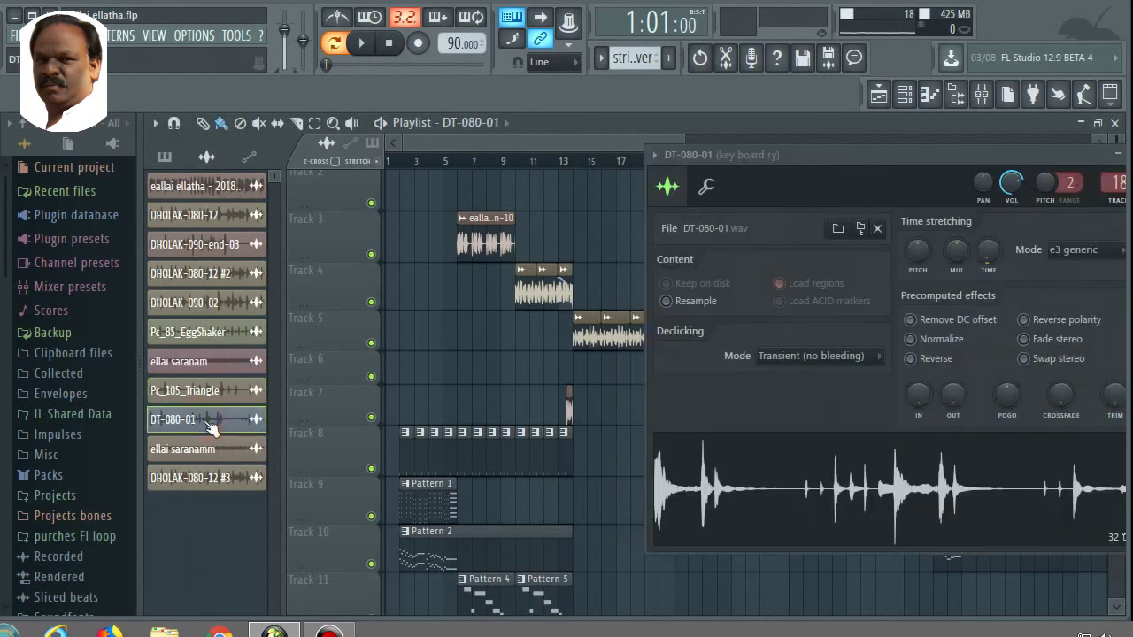
{"action": "left_click", "coordinate": [771, 501]}
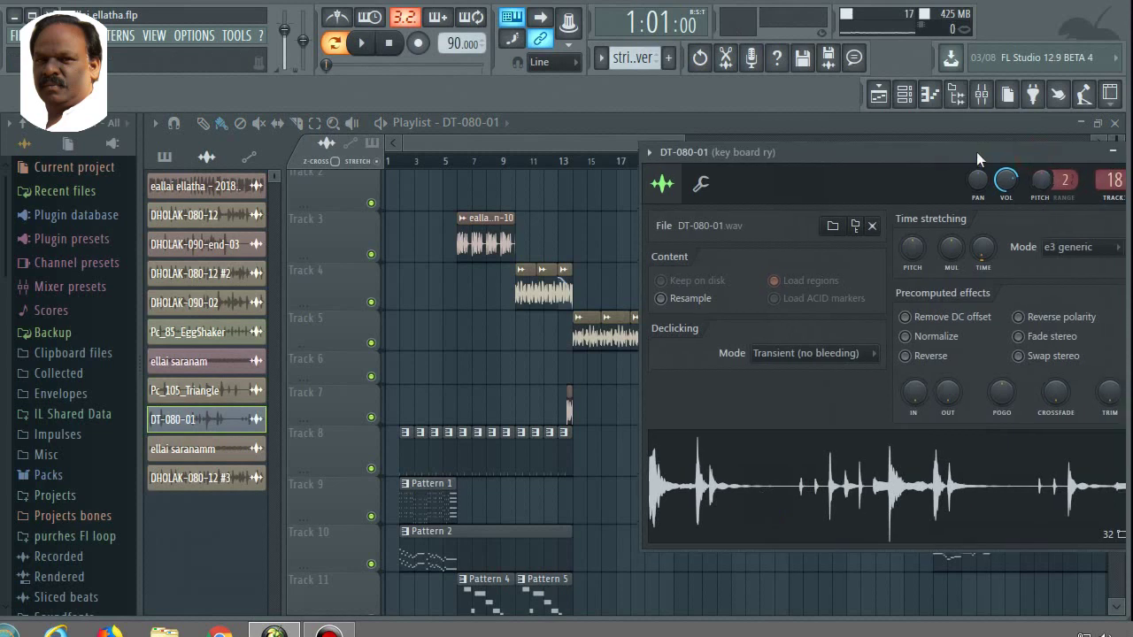
{"action": "left_click_drag", "start_coordinate": [976, 151], "coordinate": [912, 146]}
{"action": "left_click", "coordinate": [1071, 150]}
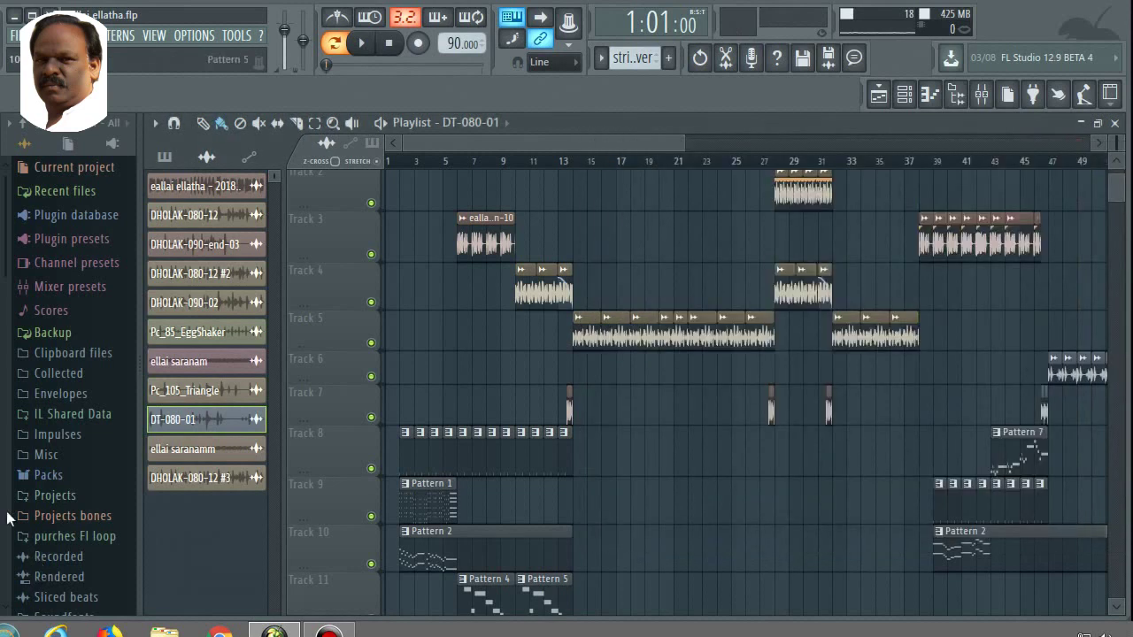
Open the ellai saranamm audio clip, audition its waveform, and close its settings
{"action": "left_click", "coordinate": [237, 453]}
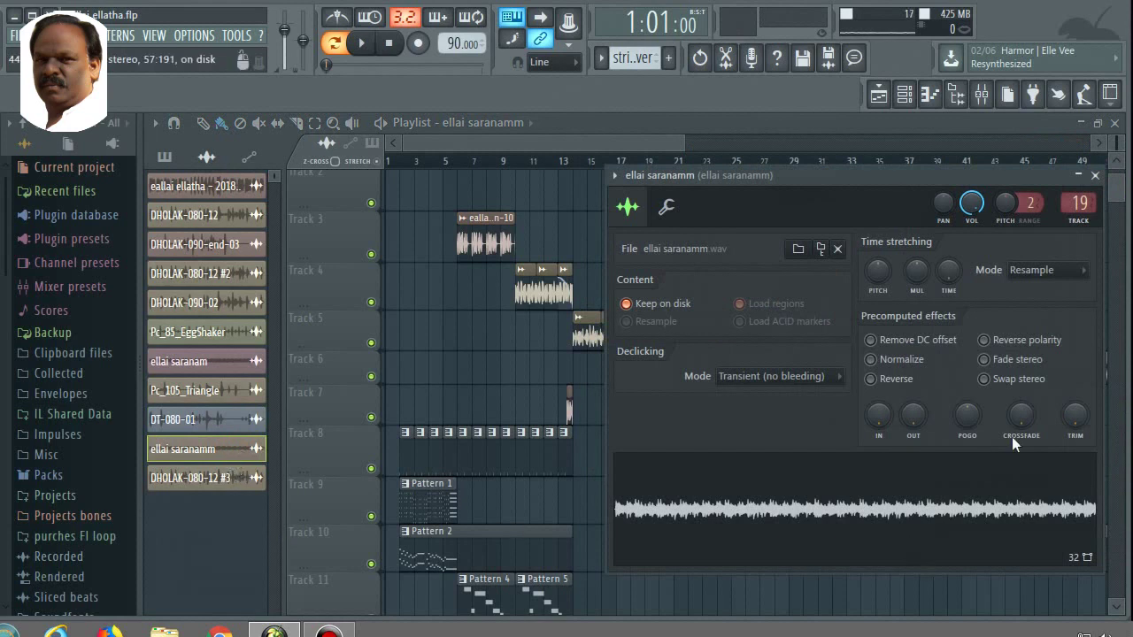
{"action": "left_click", "coordinate": [779, 512]}
{"action": "left_click", "coordinate": [1097, 175]}
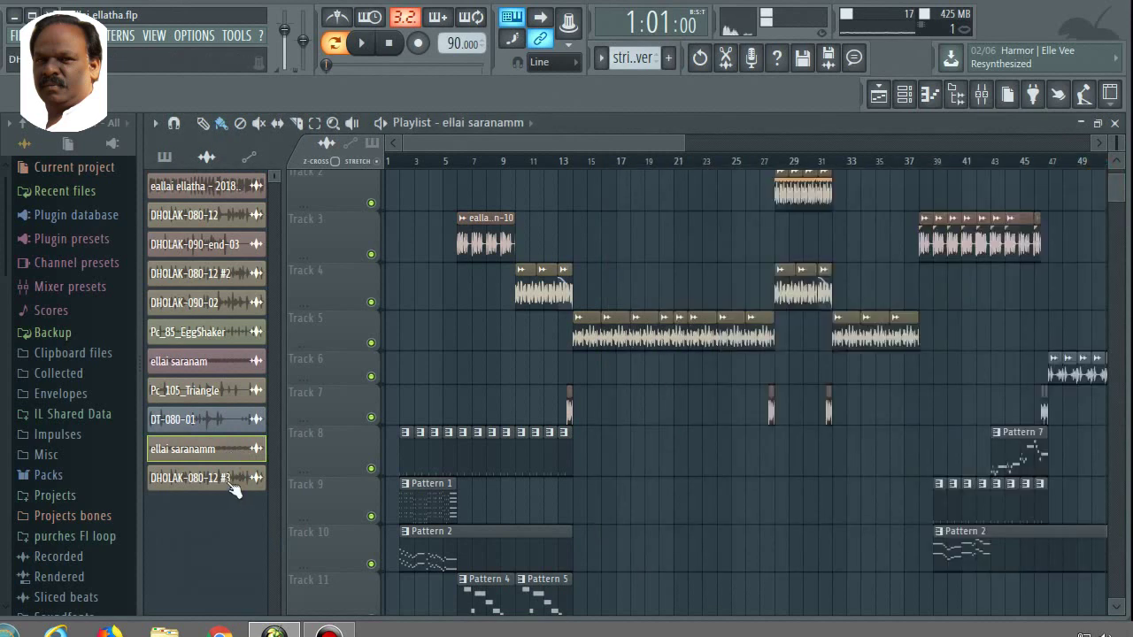
Open the DHOLAK-080-12 #3 audio clip, audition its waveform, bring its whole settings window into view, and close it
{"action": "left_click", "coordinate": [228, 479]}
{"action": "left_click", "coordinate": [678, 496]}
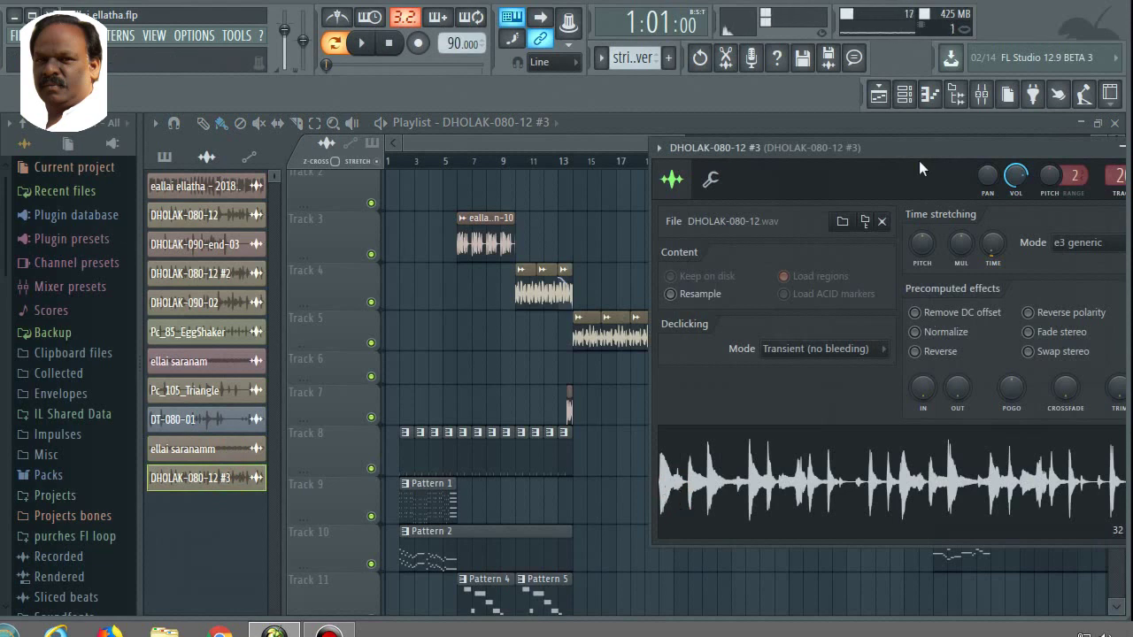
{"action": "left_click_drag", "start_coordinate": [753, 148], "coordinate": [595, 147]}
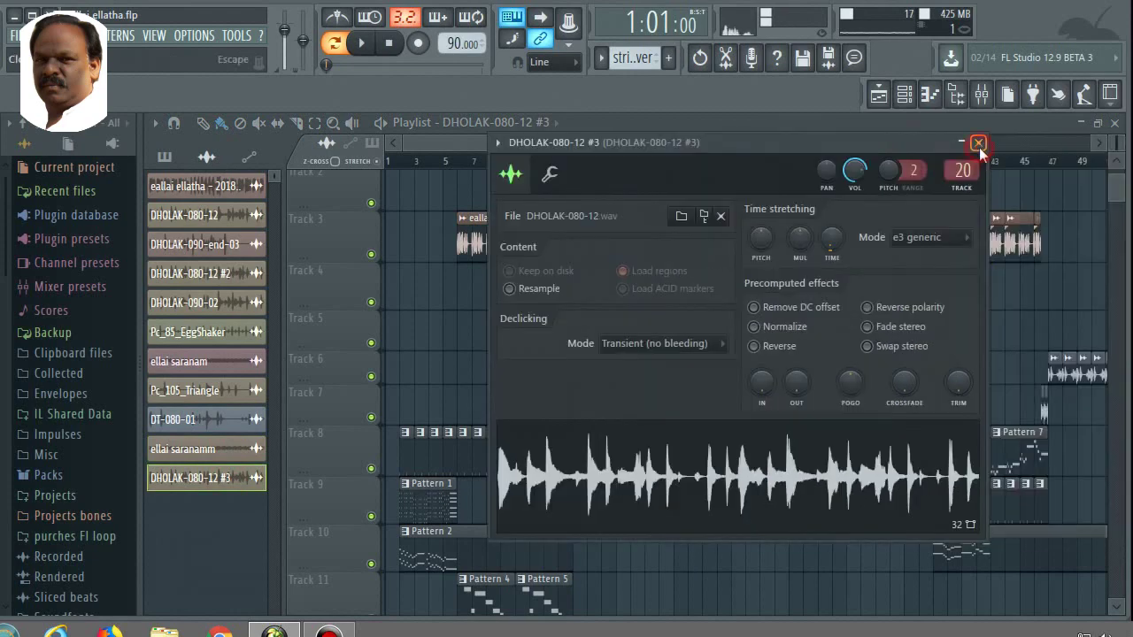
{"action": "left_click", "coordinate": [984, 146]}
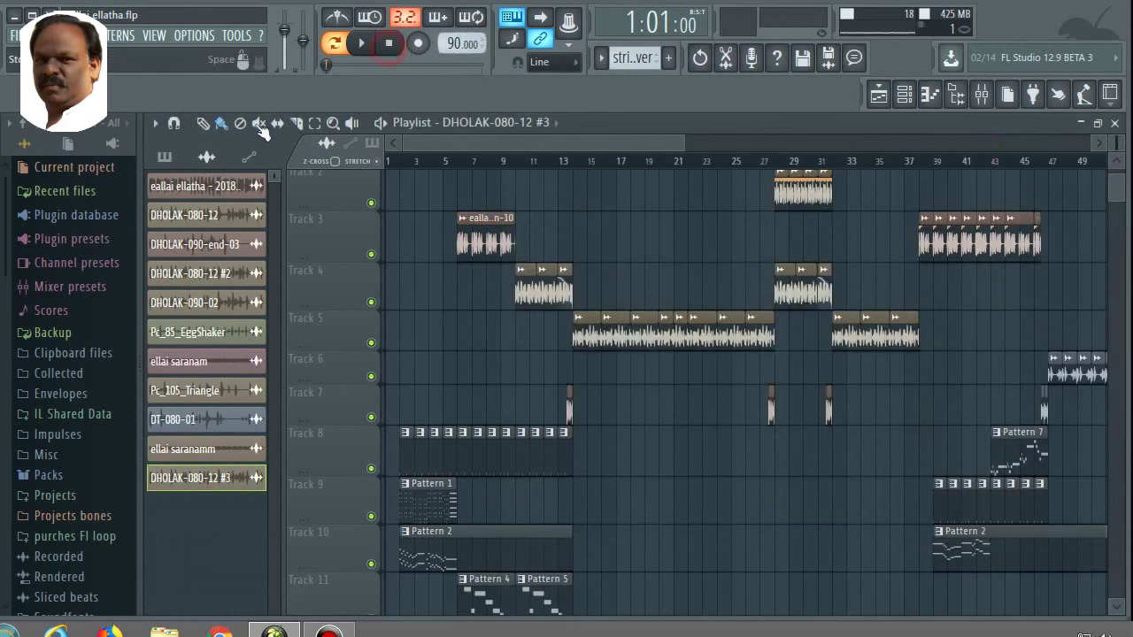
List the project's automation clips and select the DHOLAK-080-12 #2 - Volume multiplier clip
{"action": "left_click", "coordinate": [247, 158]}
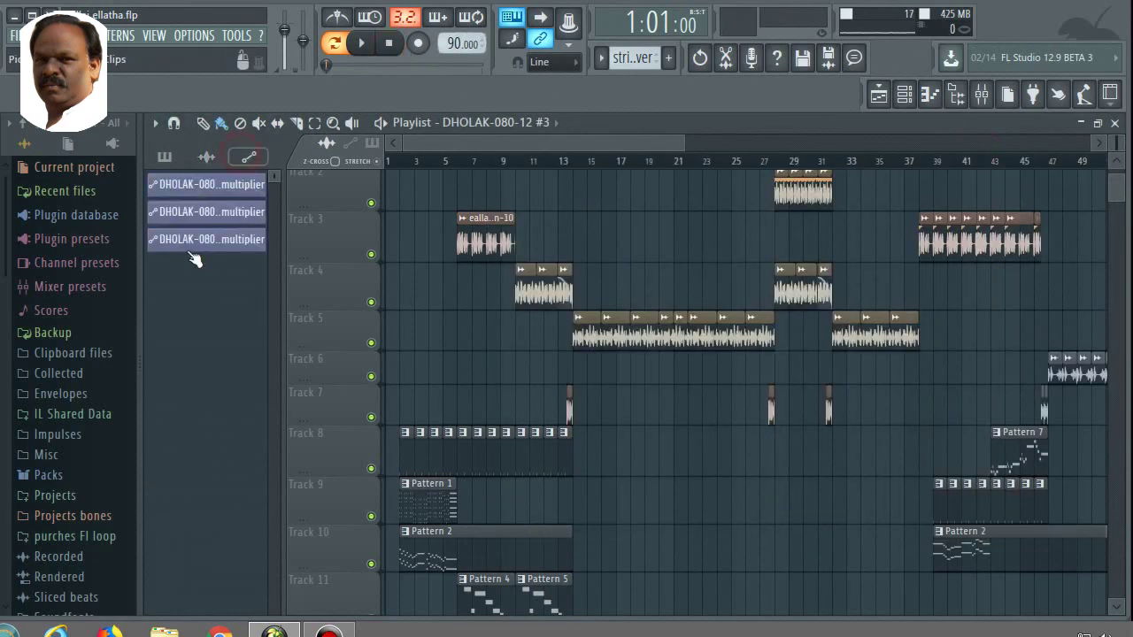
{"action": "left_click", "coordinate": [180, 188]}
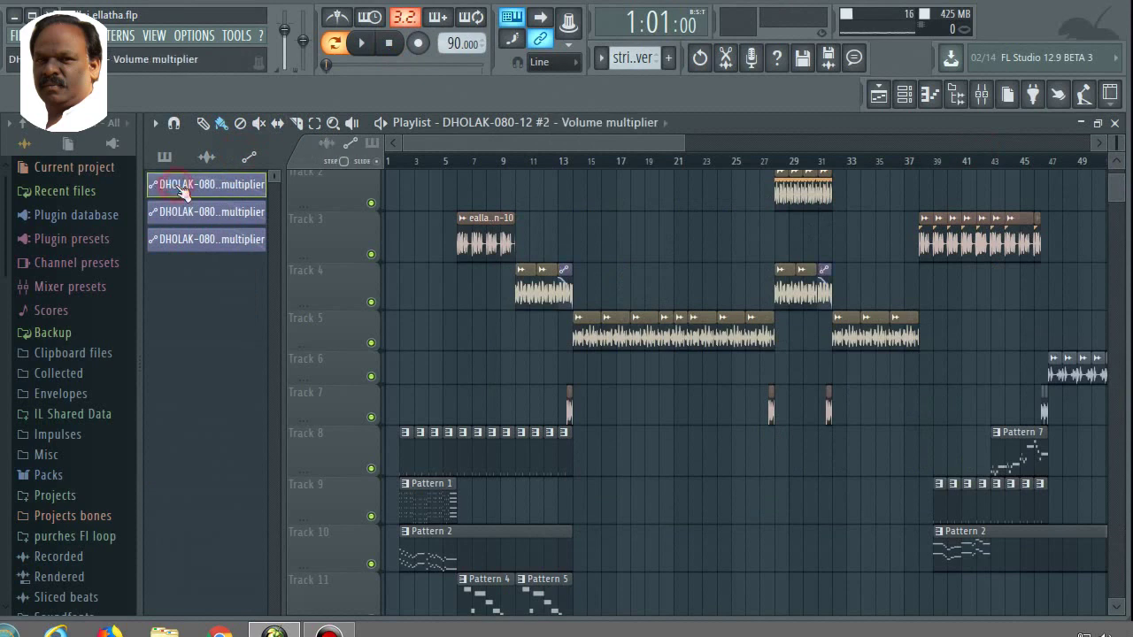
View the settings of the DHOLAK-080-12 #2 - Volume multiplier automation clip, close them, and look over its placements on Track 4
{"action": "left_click_drag", "start_coordinate": [499, 273], "coordinate": [551, 193]}
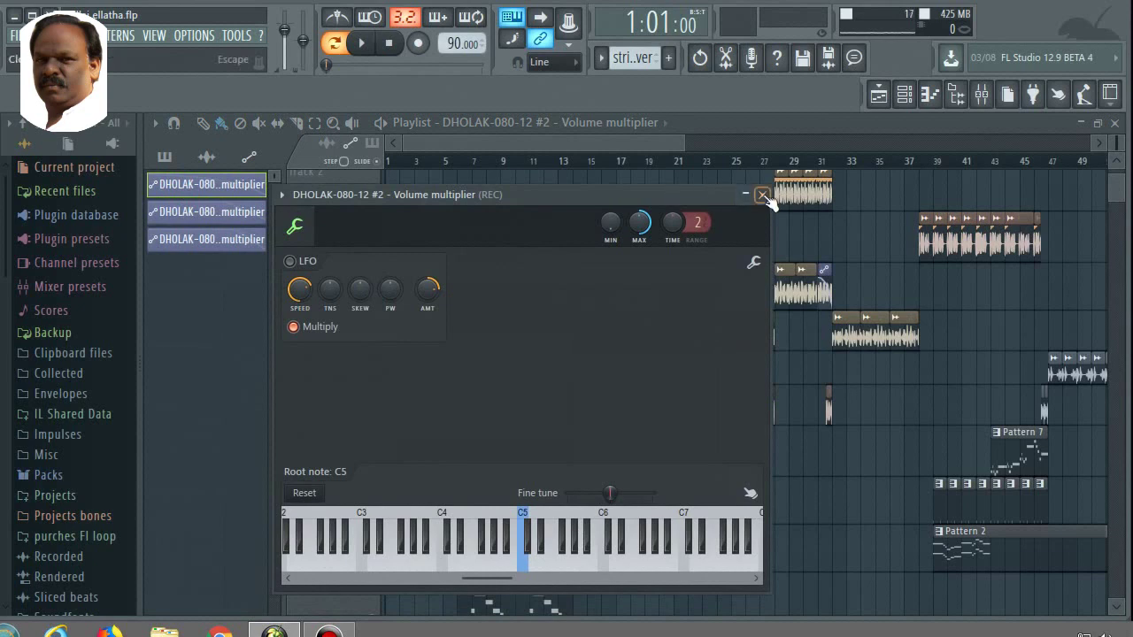
{"action": "key", "text": "Escape"}
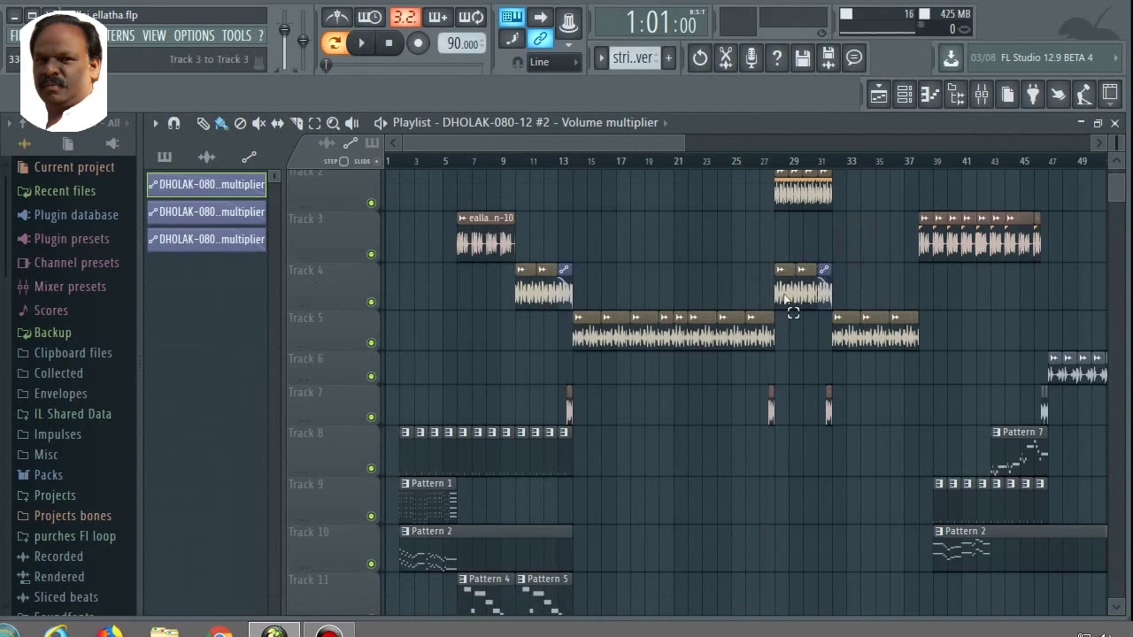
{"action": "left_click_drag", "start_coordinate": [858, 214], "coordinate": [792, 311]}
{"action": "left_click_drag", "start_coordinate": [854, 278], "coordinate": [850, 269]}
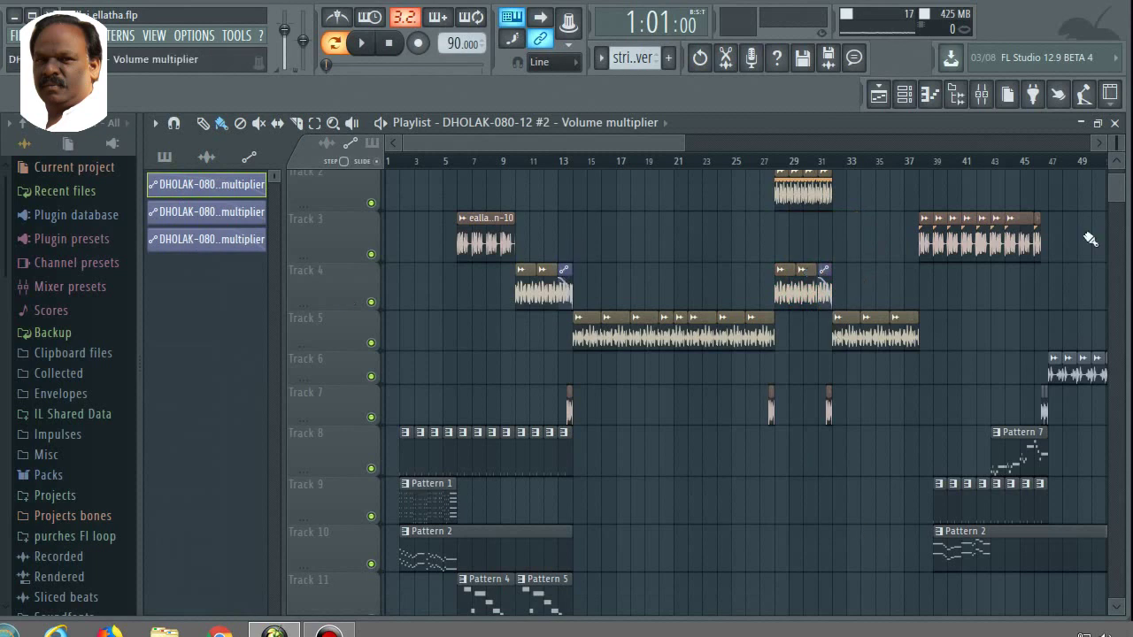
Play the song from bar 14 while viewing Tracks 9 to 17 across the song's full length, and stop playback
{"action": "left_click_drag", "start_coordinate": [1124, 255], "coordinate": [1123, 215]}
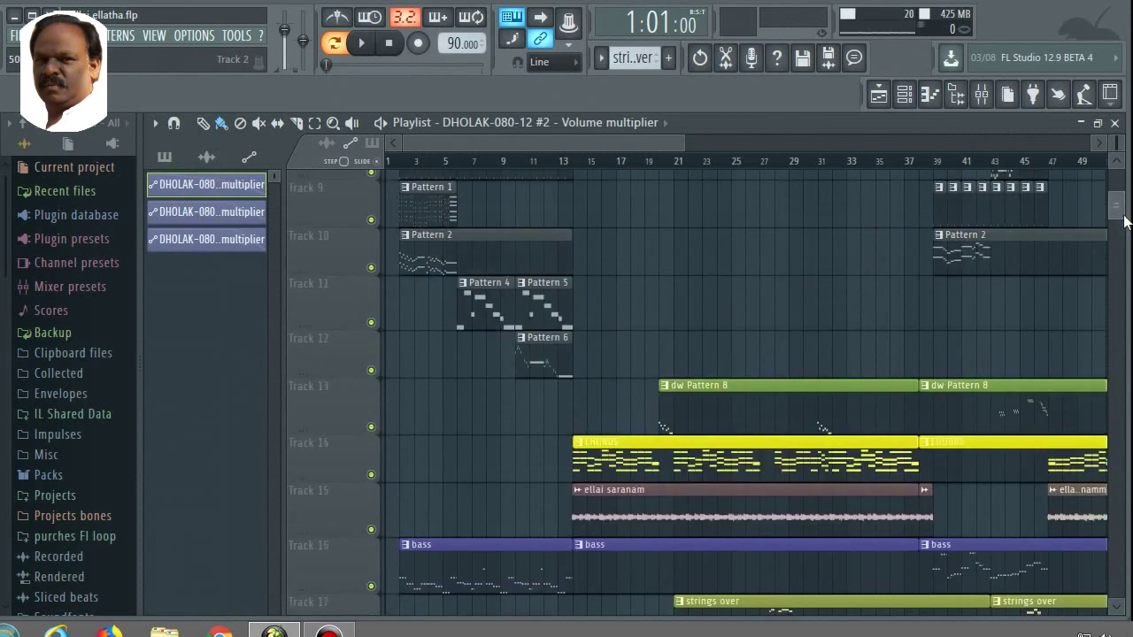
{"action": "left_click", "coordinate": [571, 163]}
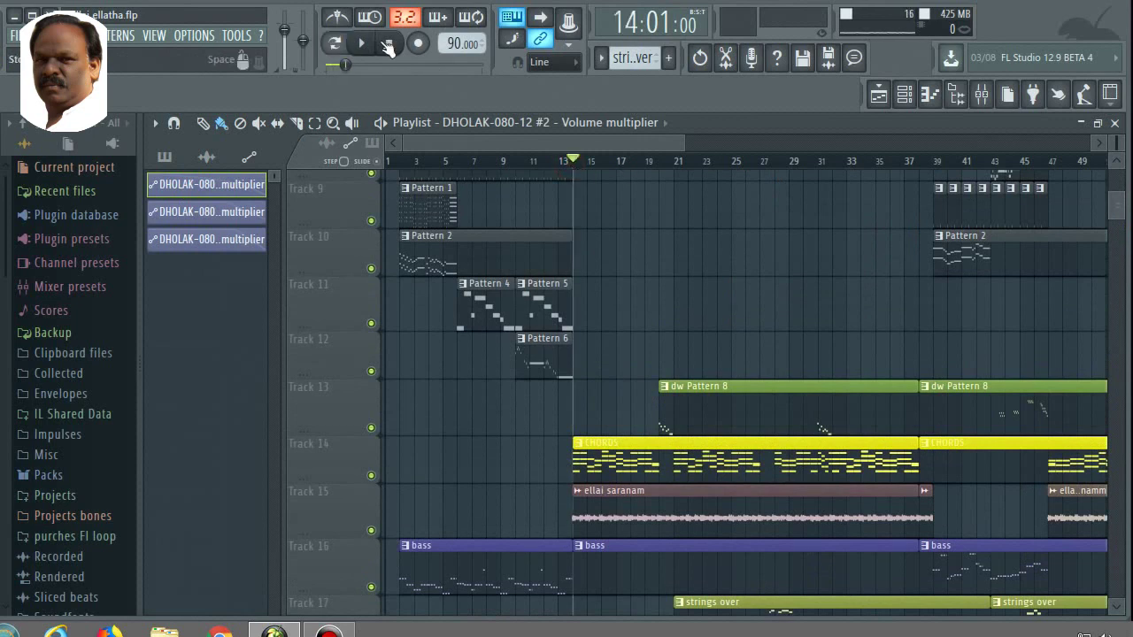
{"action": "left_click", "coordinate": [365, 48]}
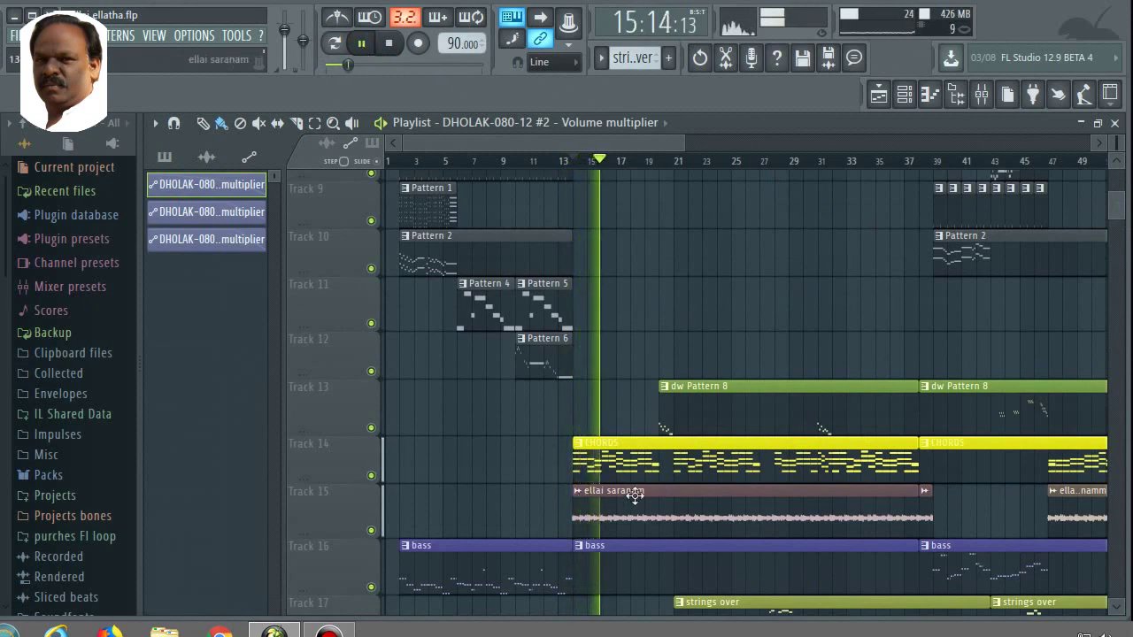
{"action": "left_click_drag", "start_coordinate": [683, 141], "coordinate": [1087, 150]}
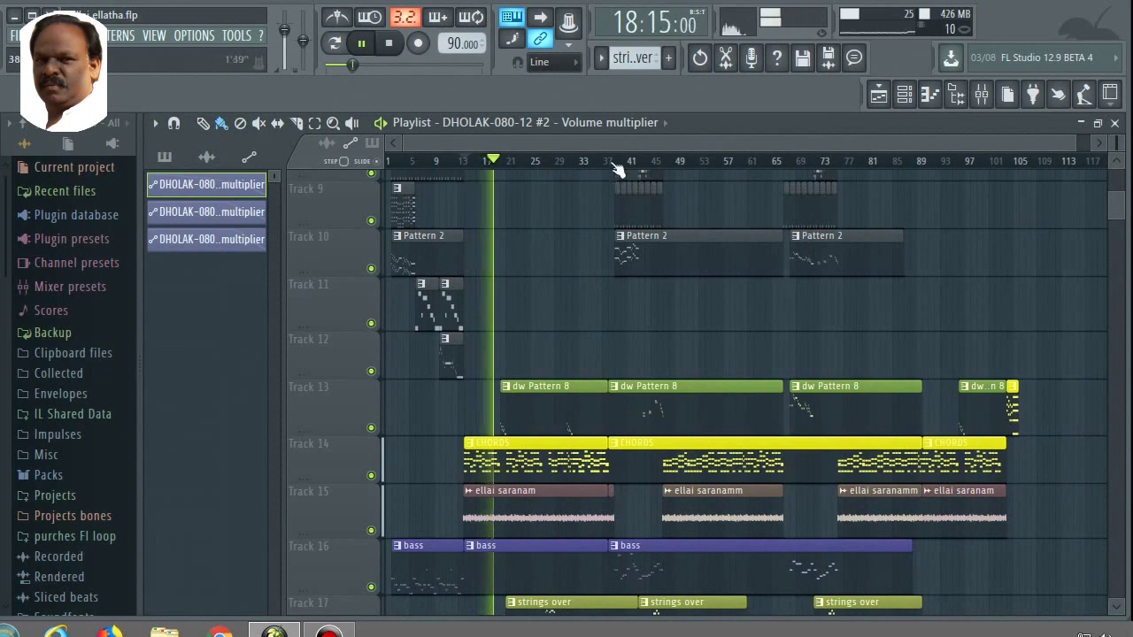
{"action": "key", "text": "space"}
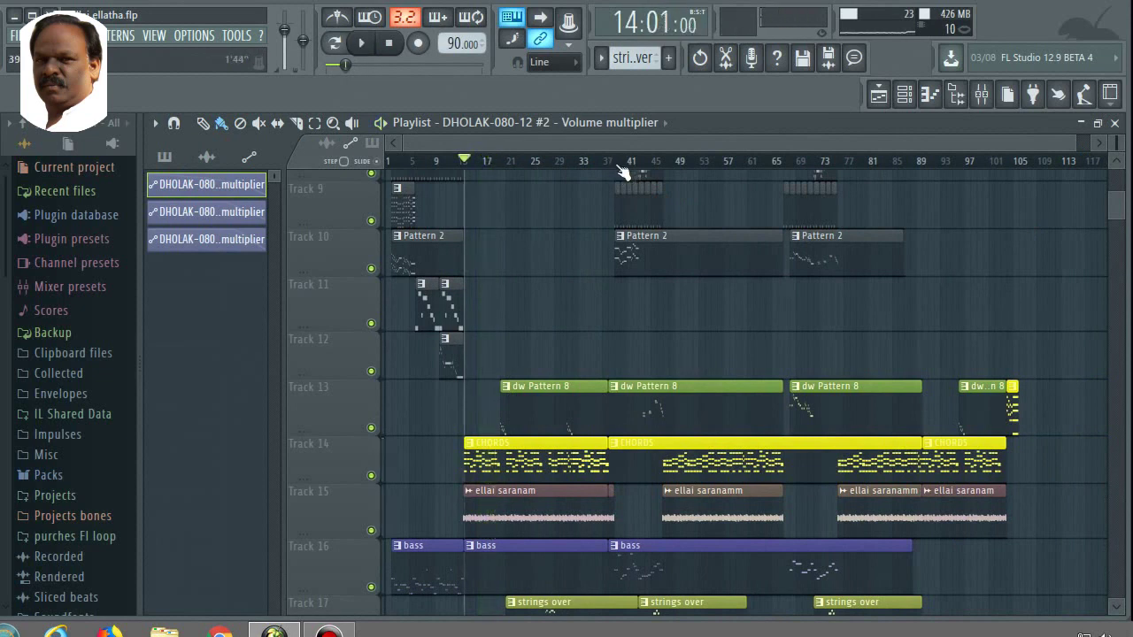
Play the song from bar 39 with the mixer open, inspect the Church Organ NUC and Phatt Presets tracks, and stop playback
{"action": "left_click", "coordinate": [617, 165]}
{"action": "key", "text": "space"}
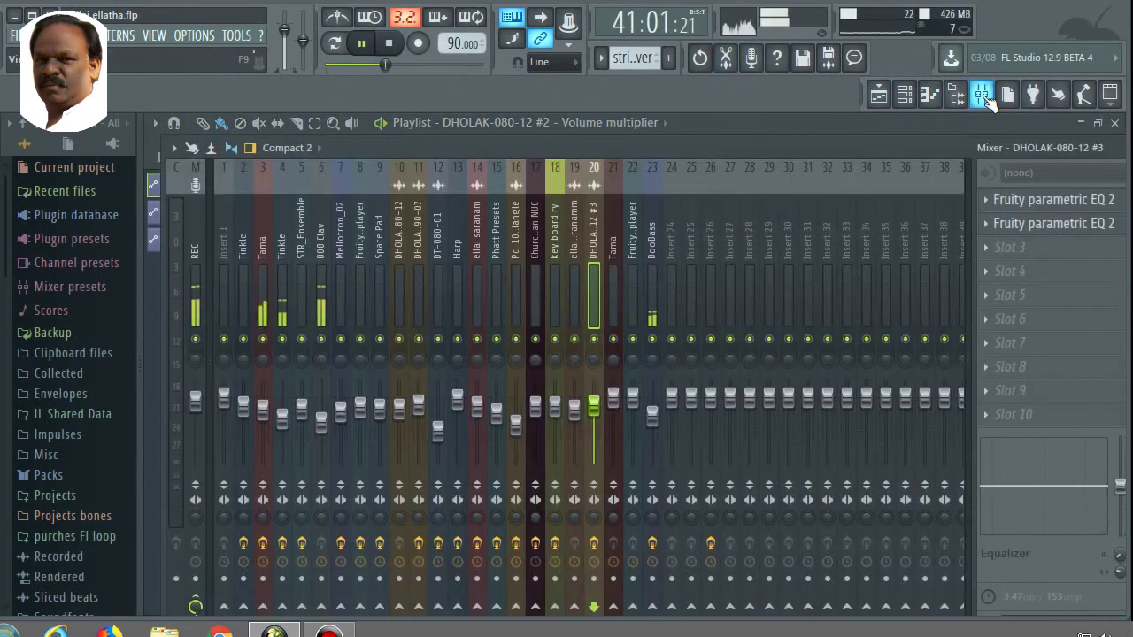
{"action": "left_click", "coordinate": [983, 96]}
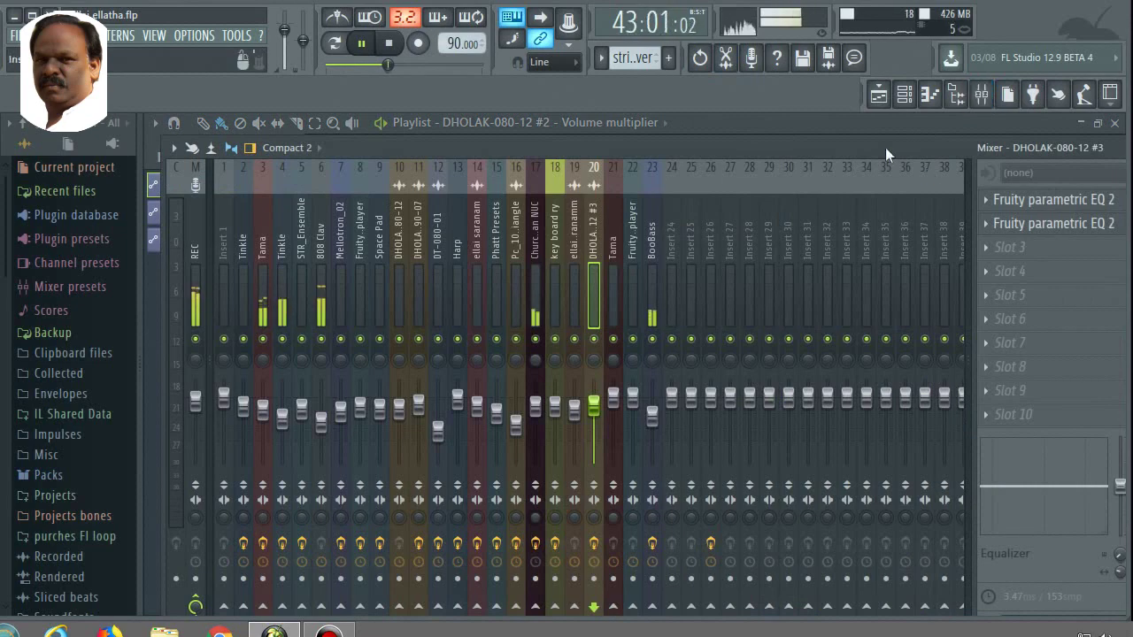
{"action": "left_click", "coordinate": [536, 232]}
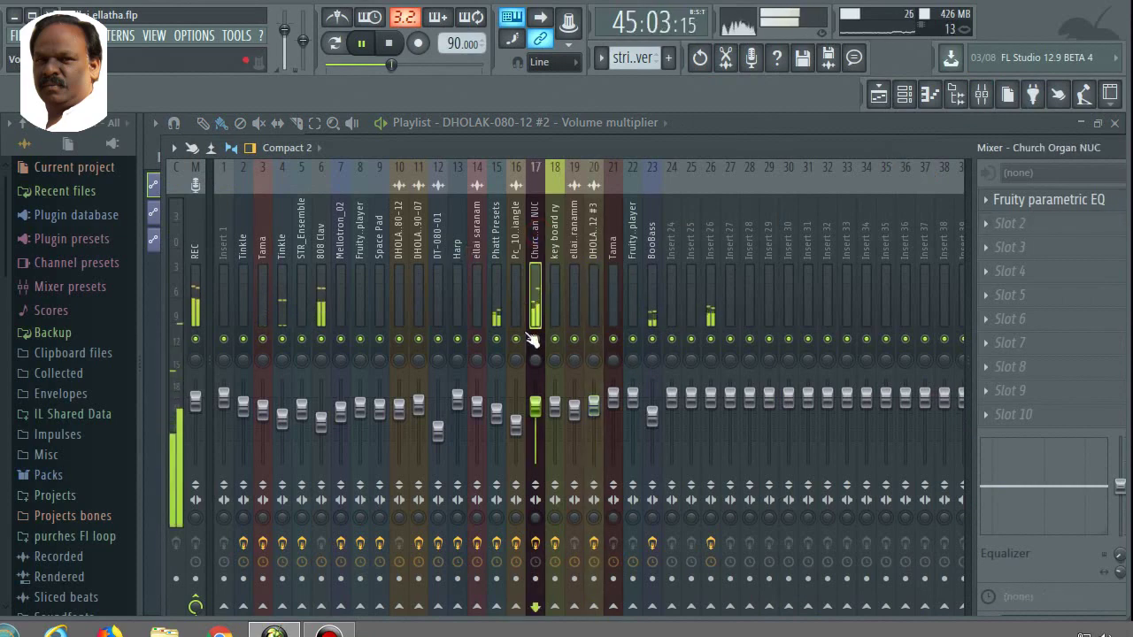
{"action": "left_click", "coordinate": [495, 236]}
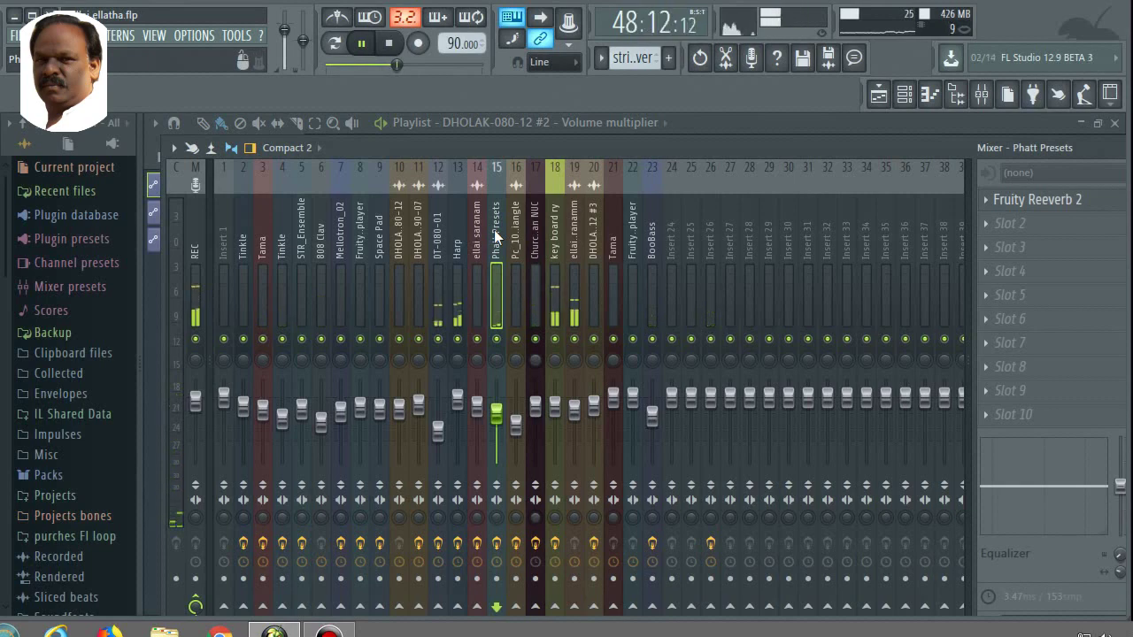
{"action": "key", "text": "space"}
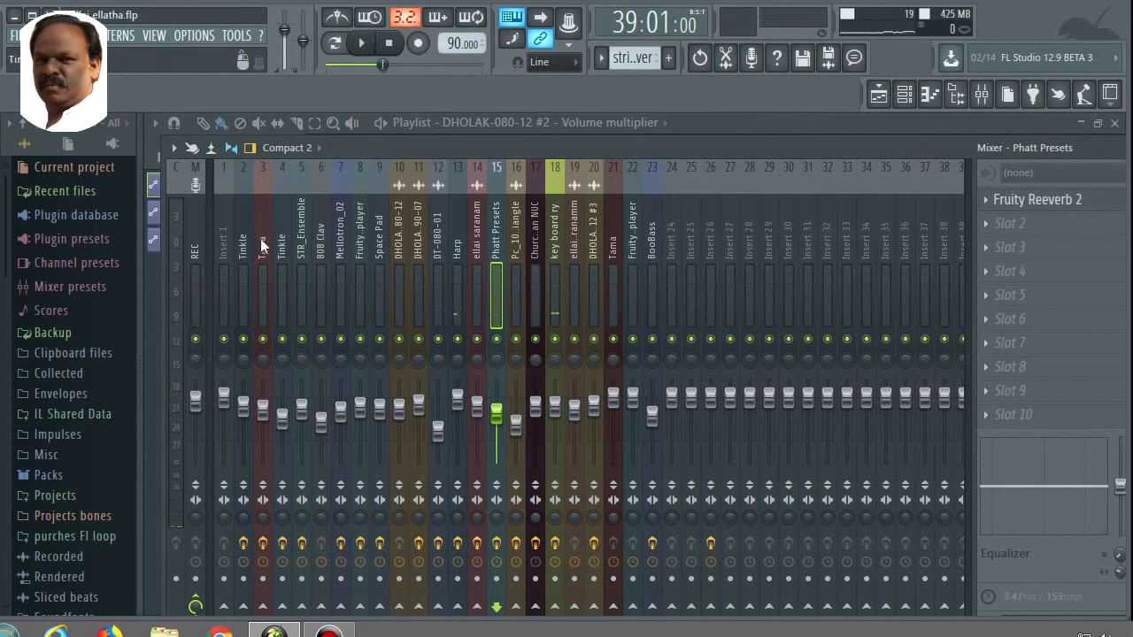
Examine the effects on mixer tracks 2 and 4 to 8, from Tinkle through STR_Ensemble, 808 Clav and Mellotron_02 to Fruity soundfont player
{"action": "left_click", "coordinate": [241, 249]}
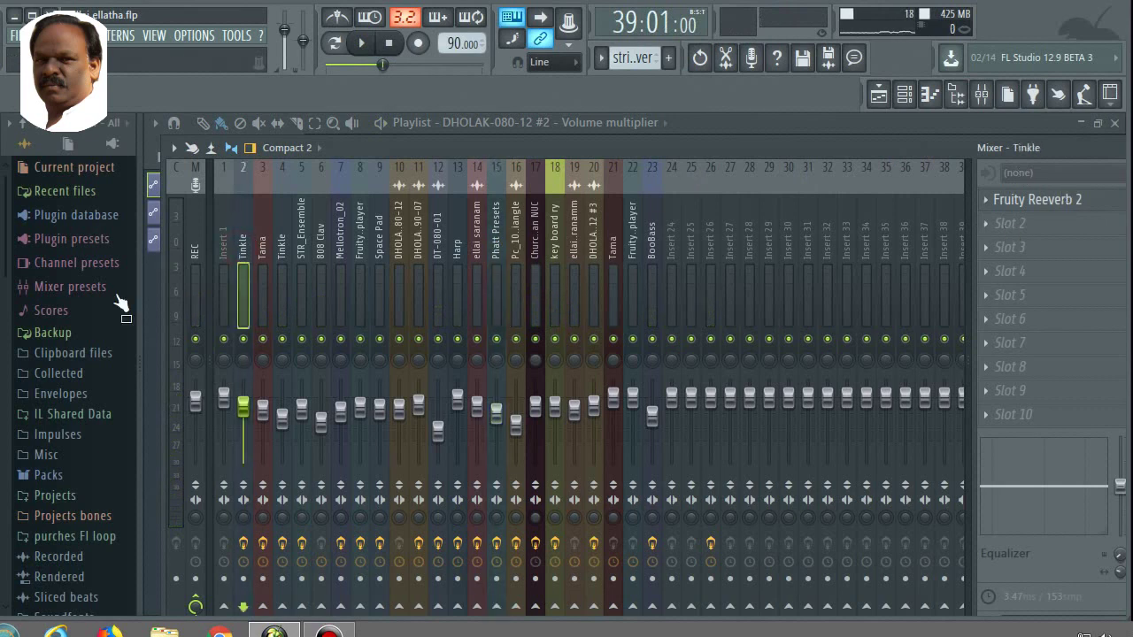
{"action": "left_click", "coordinate": [284, 251]}
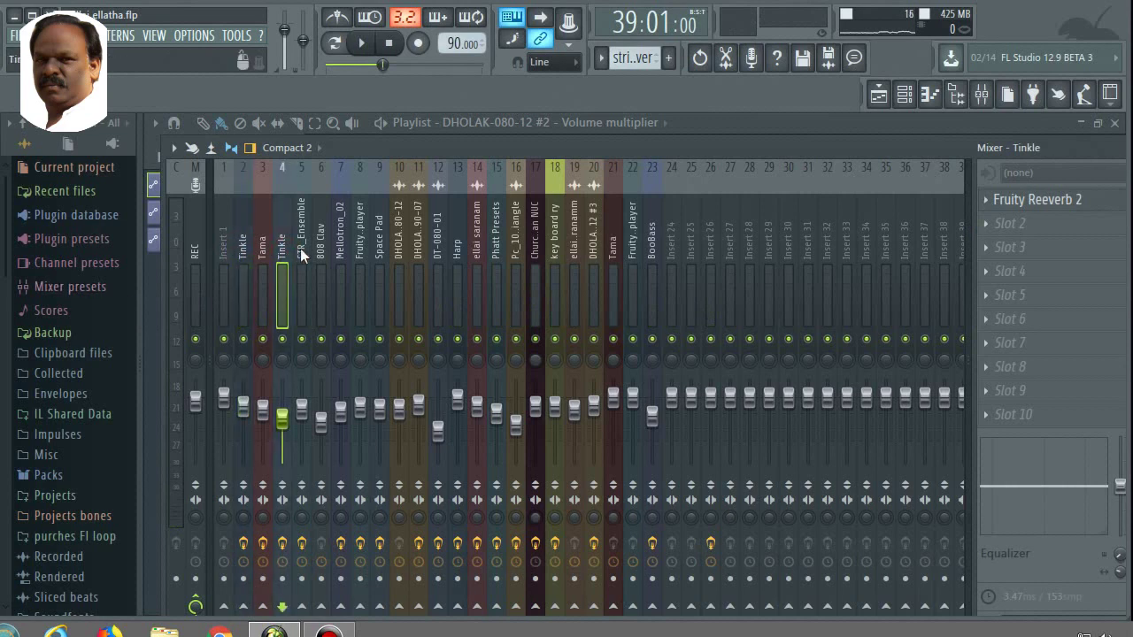
{"action": "left_click", "coordinate": [300, 252]}
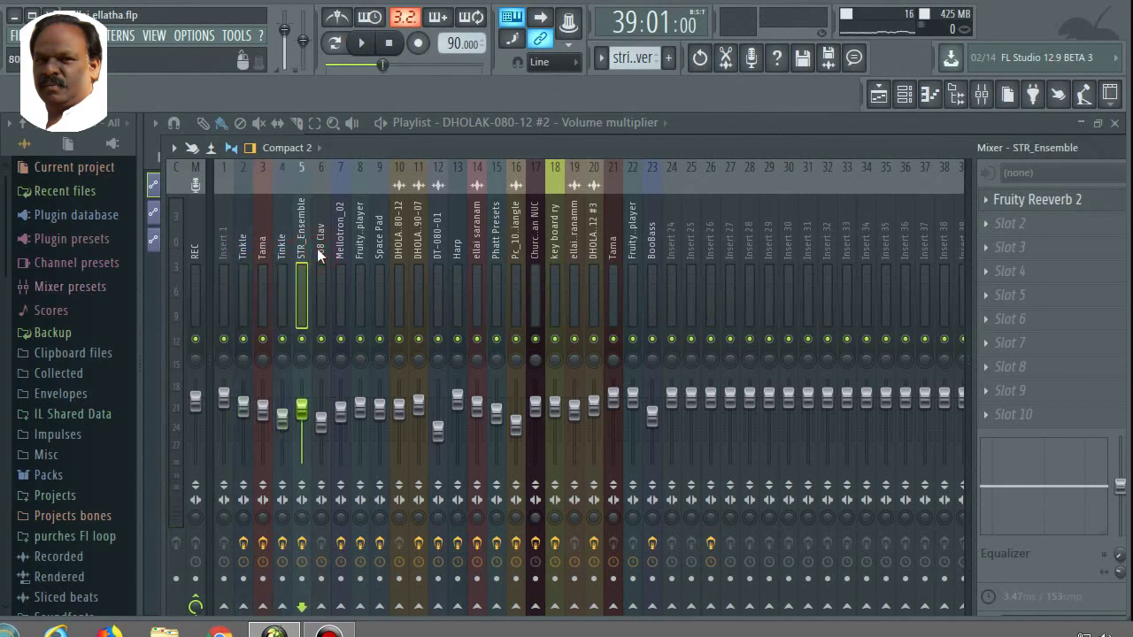
{"action": "left_click", "coordinate": [320, 255]}
{"action": "left_click", "coordinate": [339, 250]}
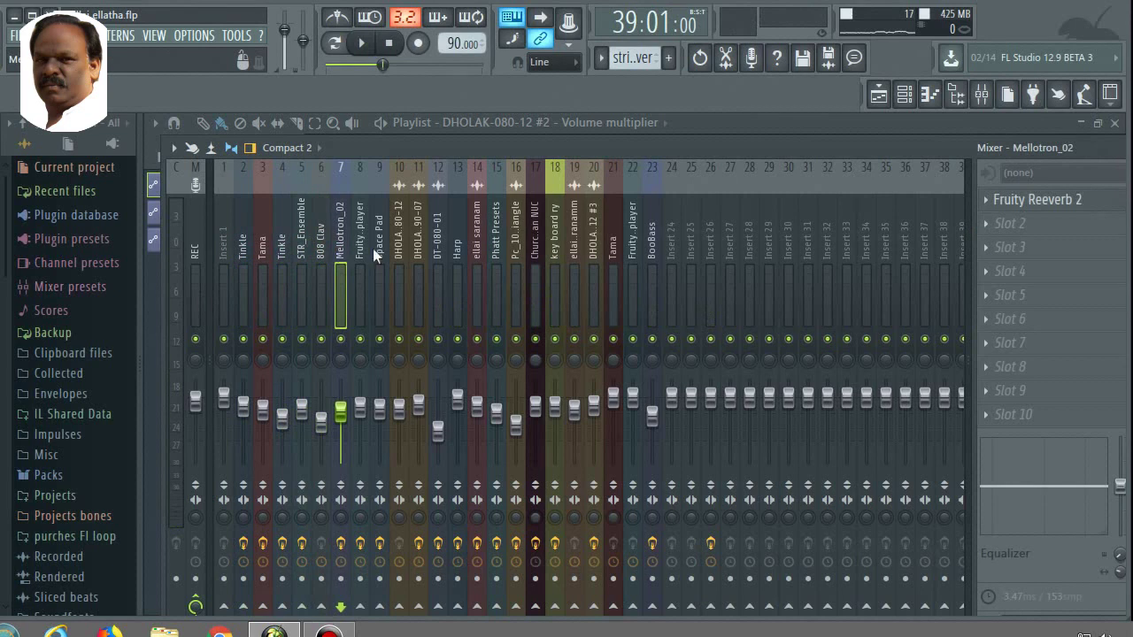
{"action": "left_click", "coordinate": [359, 254]}
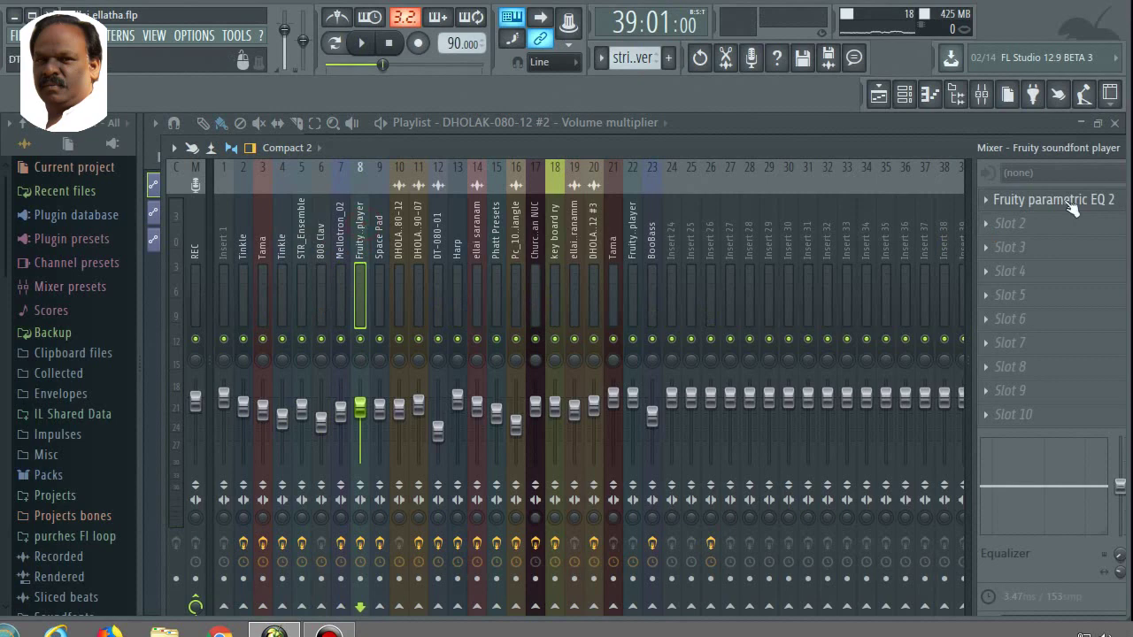
Raise the high-pass band of the Tama track's Fruity parametric EQ 2 to about 500 Hz during playback, and close the equalizer
{"action": "left_click", "coordinate": [1048, 223]}
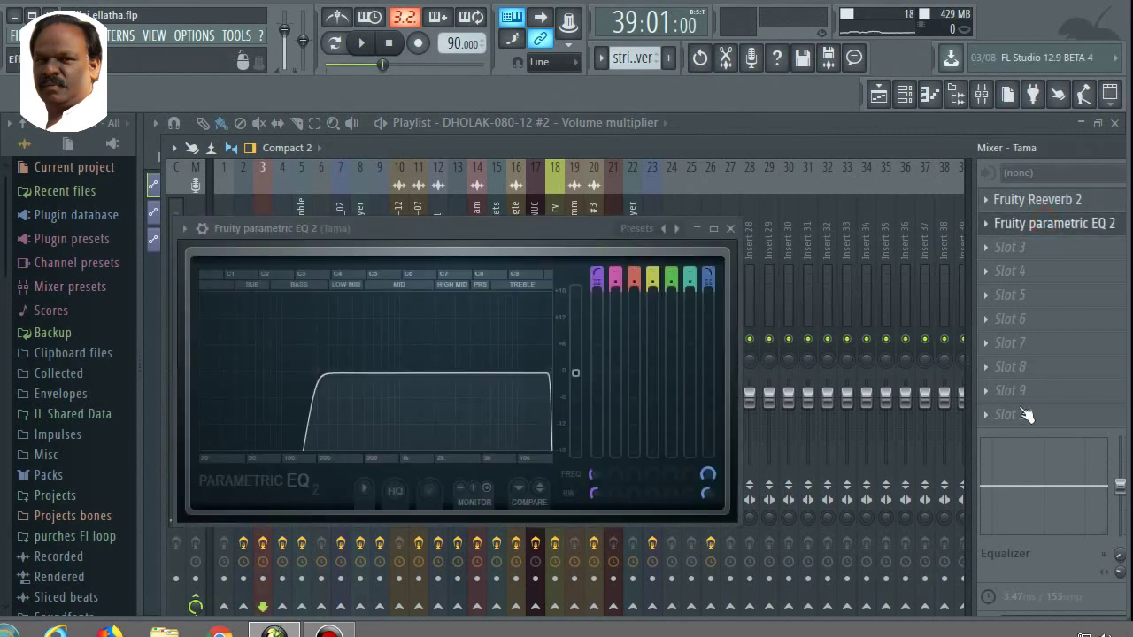
{"action": "key", "text": "space"}
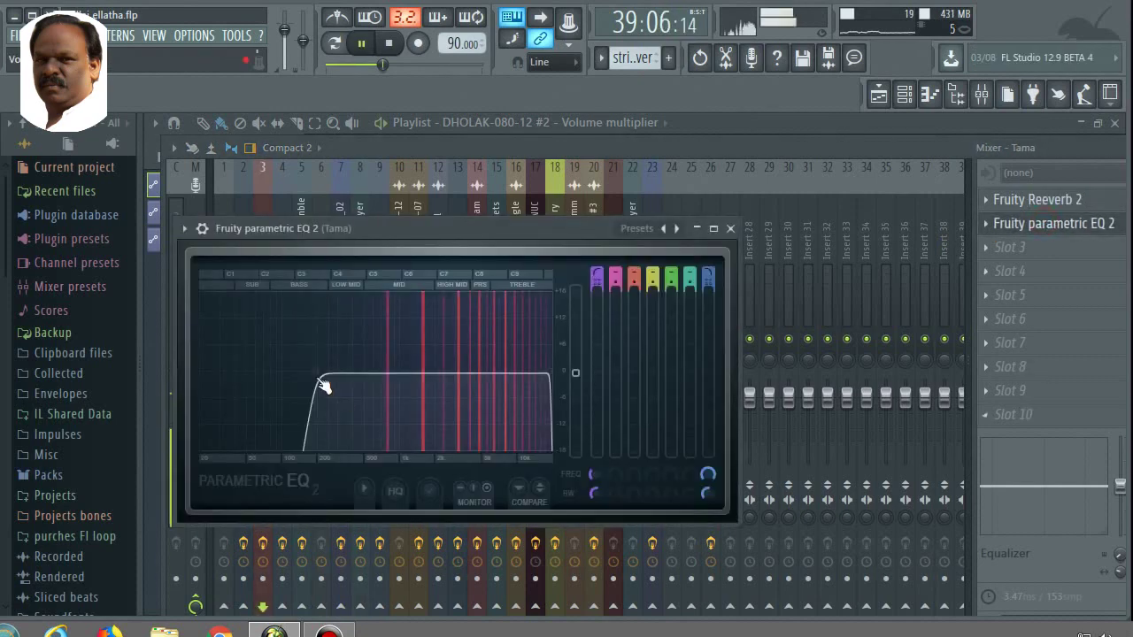
{"action": "left_click_drag", "start_coordinate": [317, 373], "coordinate": [368, 372]}
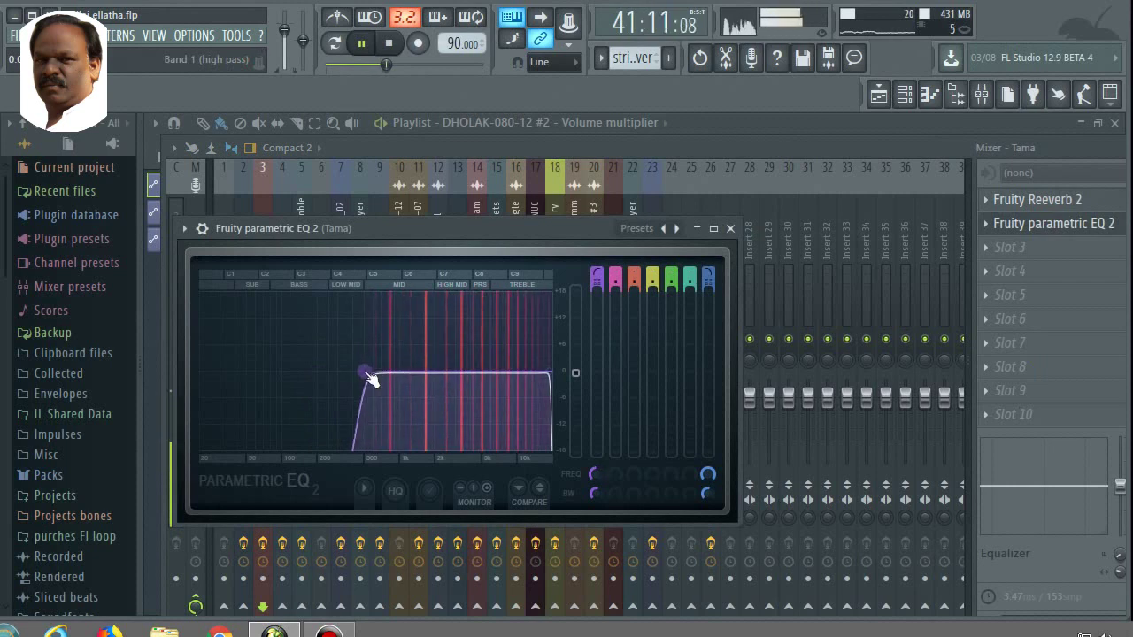
{"action": "left_click", "coordinate": [726, 229]}
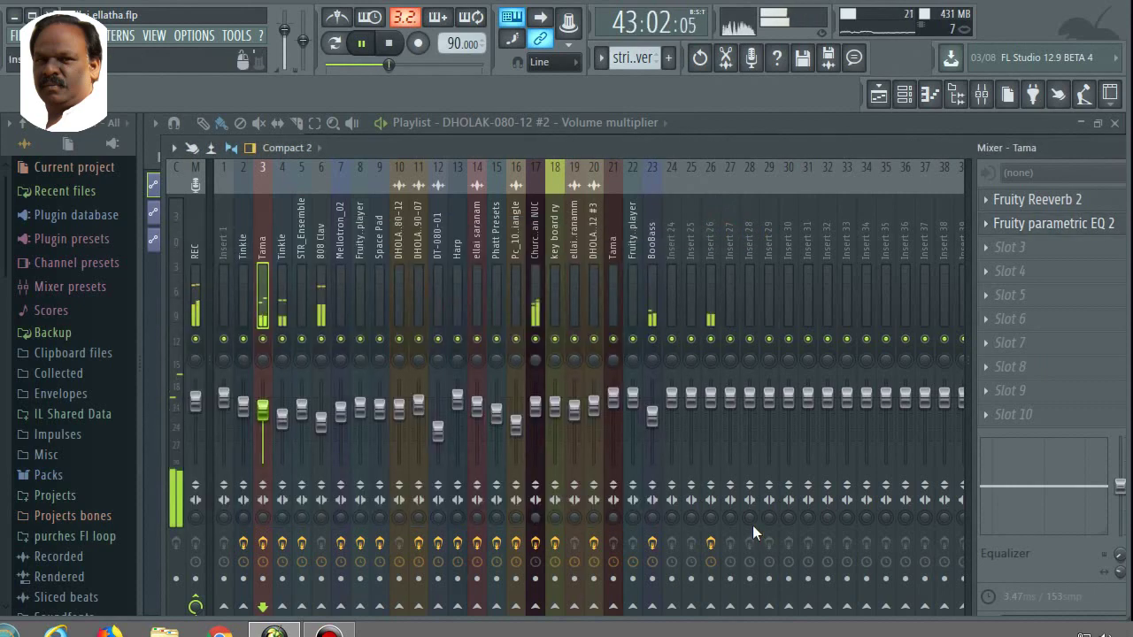
Inspect the Fruity parametric EQ settings on the Church Organ NUC mixer track and close the equalizer
{"action": "left_click", "coordinate": [534, 266]}
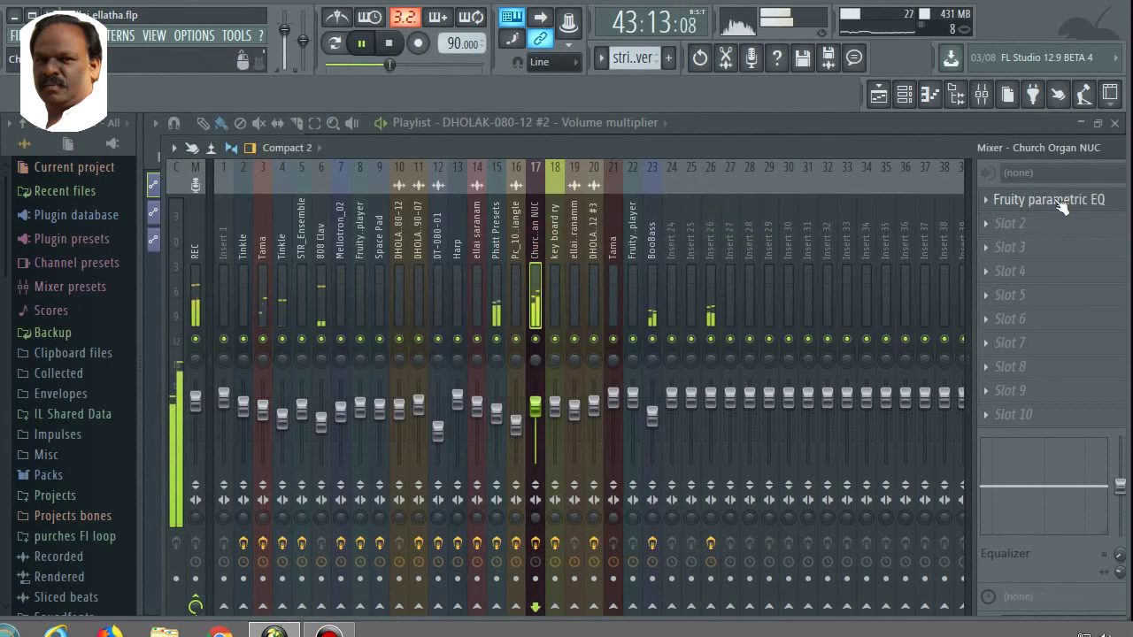
{"action": "left_click", "coordinate": [1062, 202]}
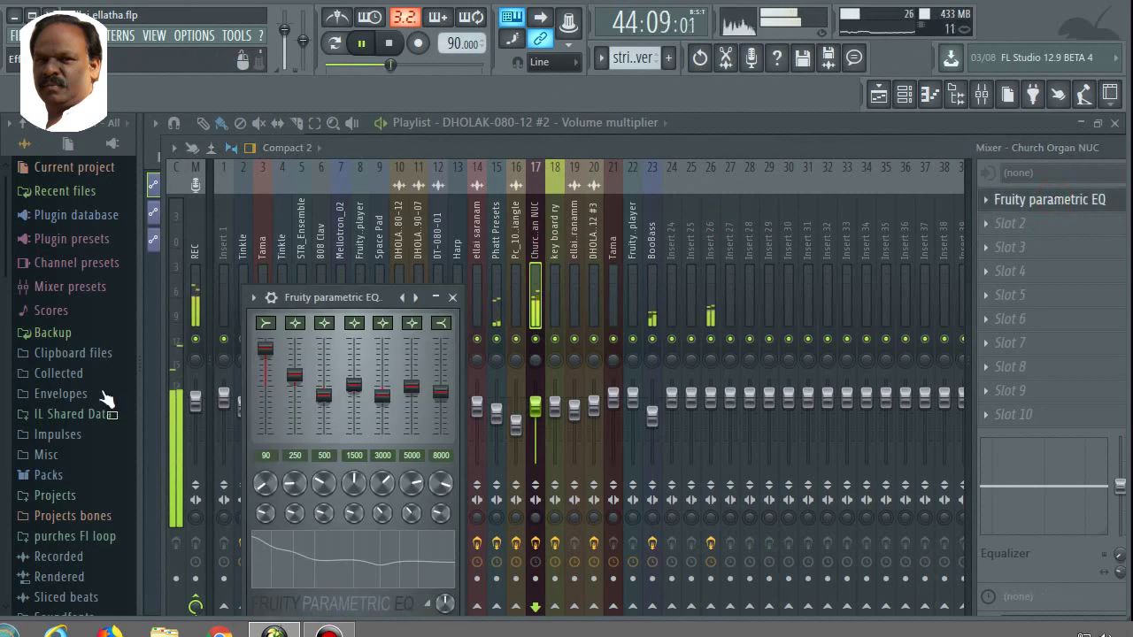
{"action": "left_click", "coordinate": [452, 297]}
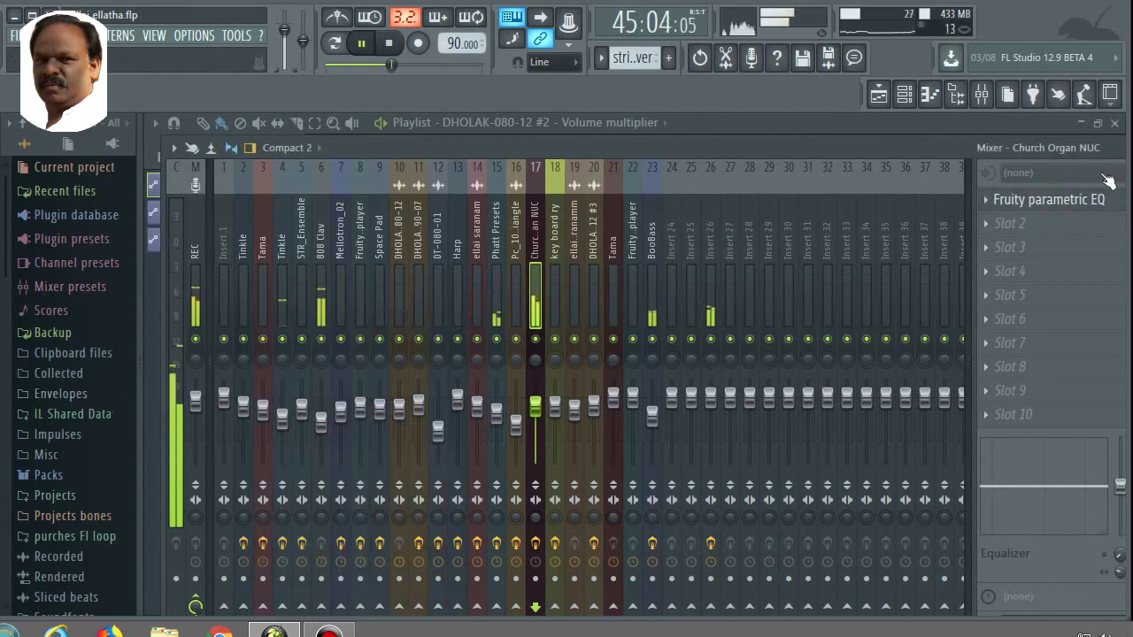
Close the playlist, the mixer, and the leftover audio clip and equalizer windows to clear the workspace
{"action": "left_click", "coordinate": [1121, 127]}
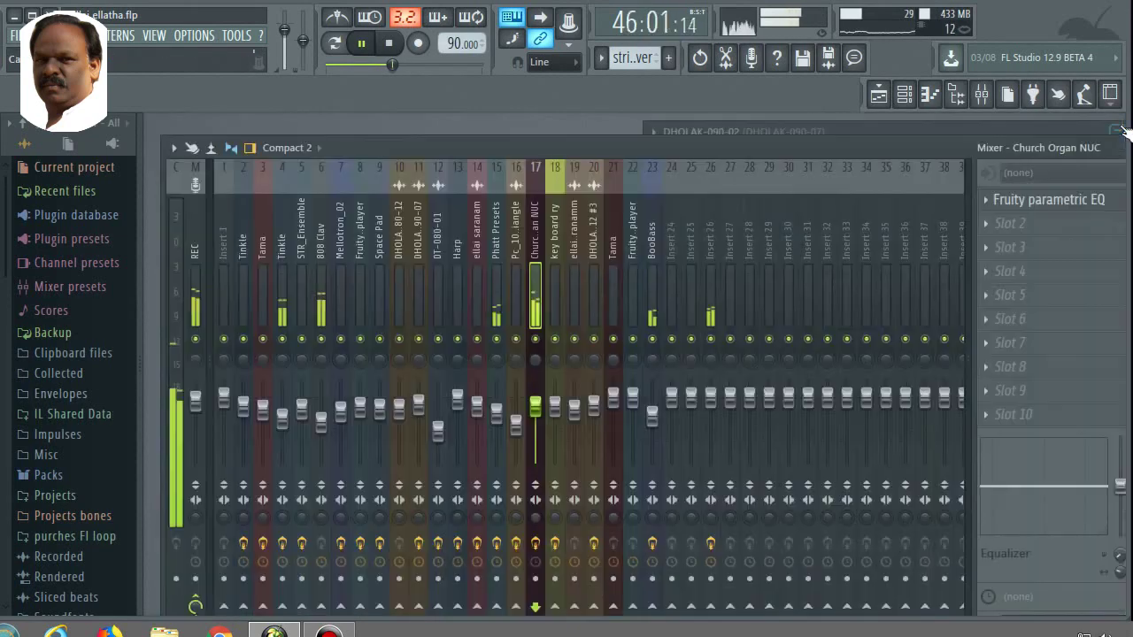
{"action": "left_click", "coordinate": [1121, 127]}
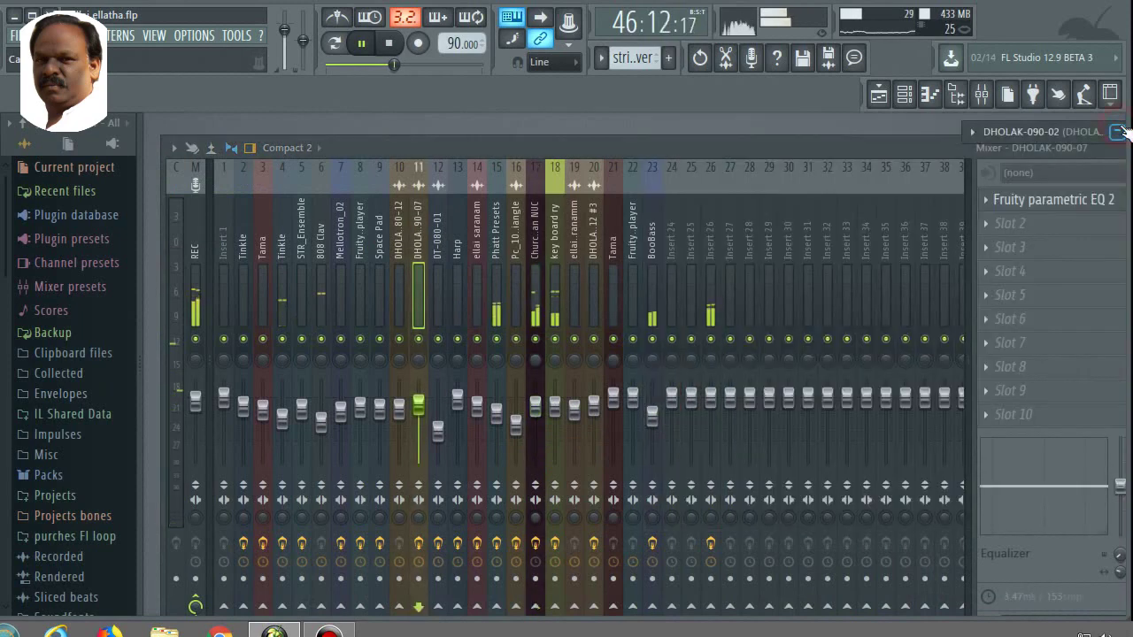
{"action": "left_click", "coordinate": [1121, 129]}
{"action": "left_click_drag", "start_coordinate": [926, 151], "coordinate": [867, 162]}
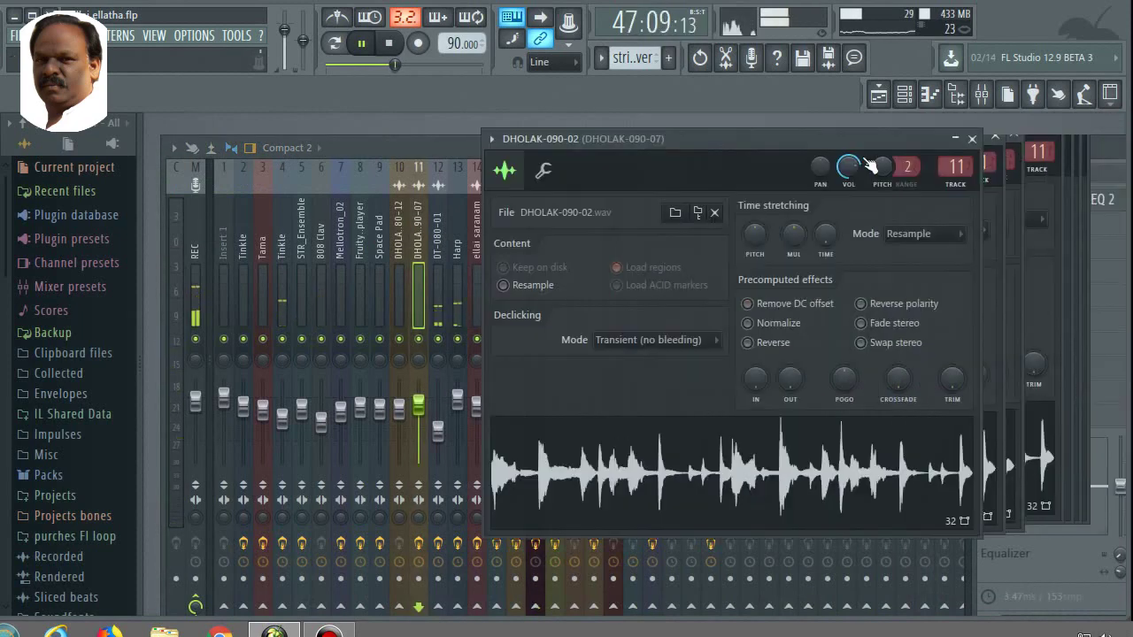
{"action": "left_click", "coordinate": [858, 150]}
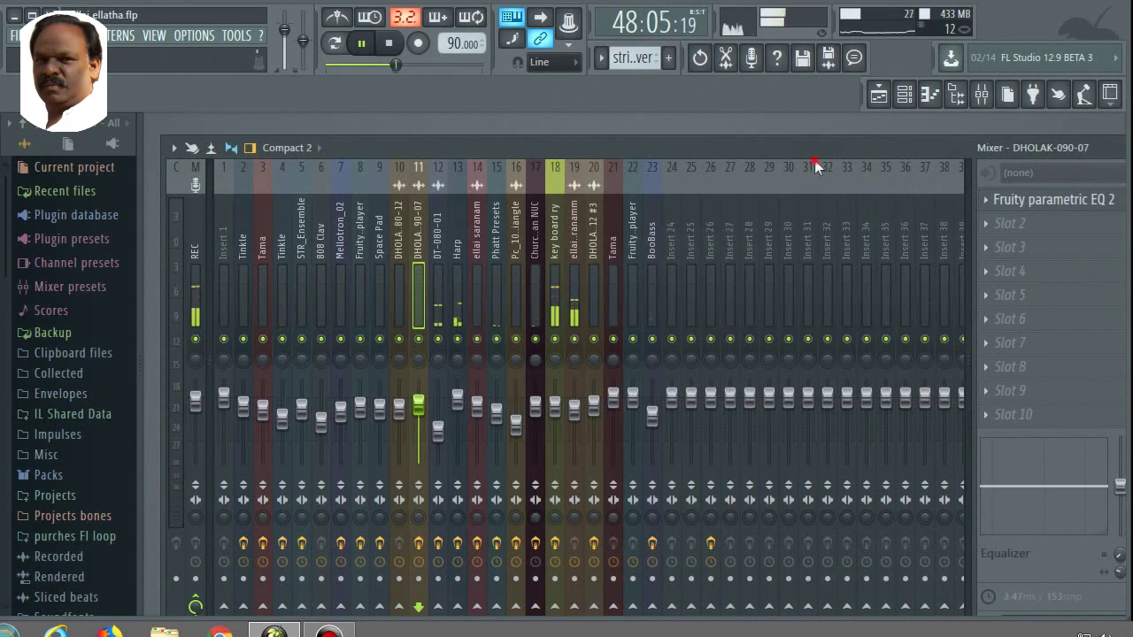
{"action": "left_click_drag", "start_coordinate": [948, 151], "coordinate": [816, 162]}
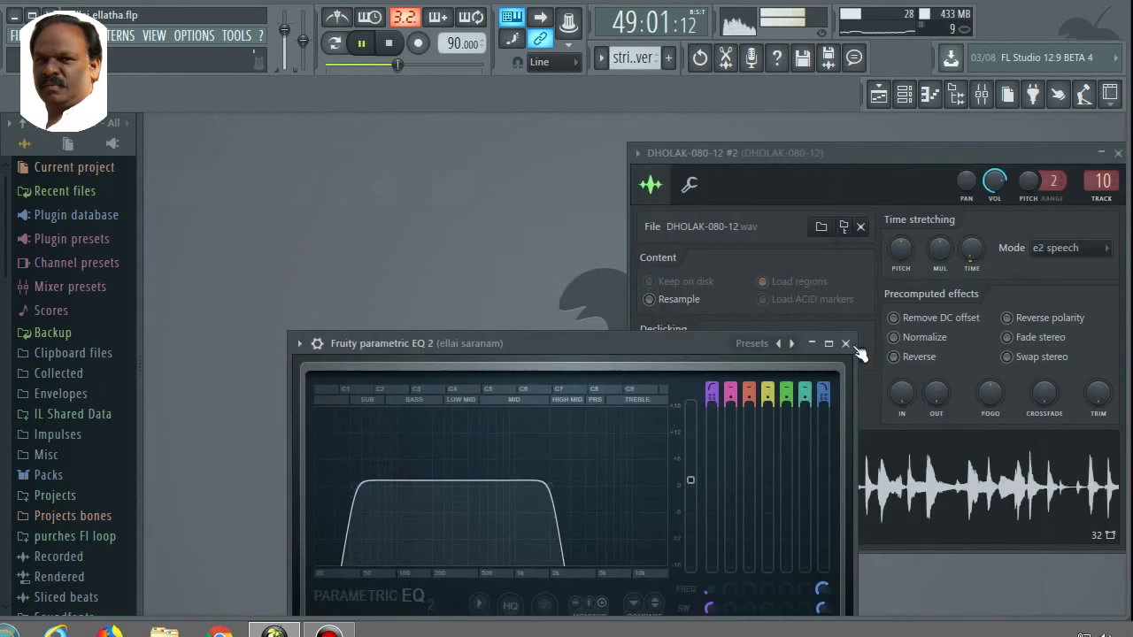
{"action": "left_click", "coordinate": [846, 344]}
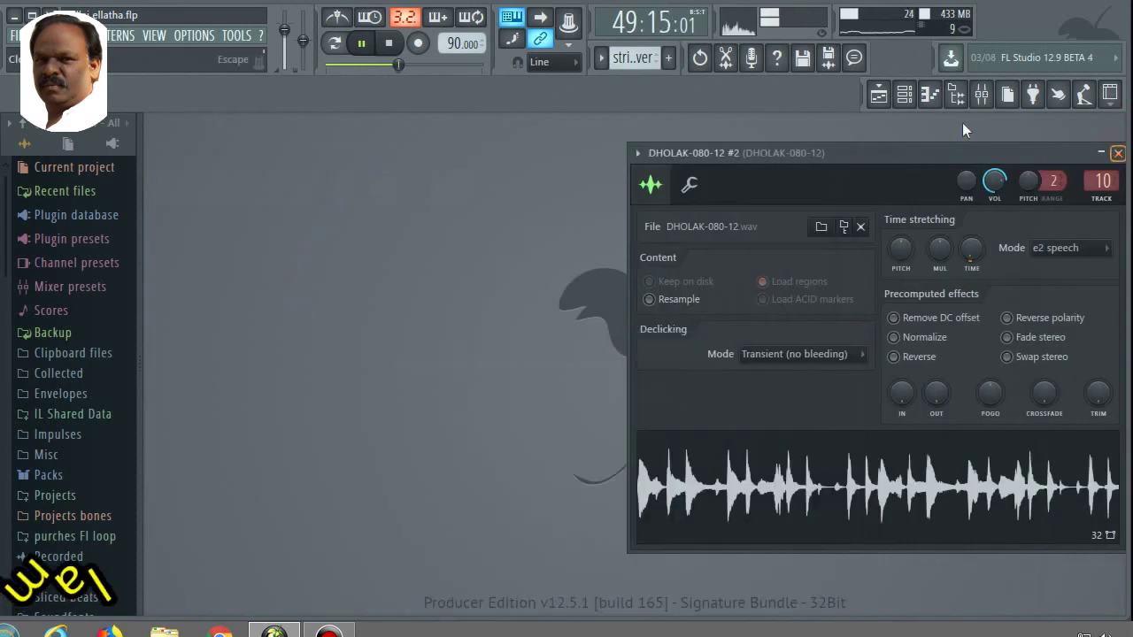
{"action": "key", "text": "Escape"}
Reopen the playlist, look through its tracks during playback, and jump playback to about bar 101
{"action": "left_click", "coordinate": [877, 97]}
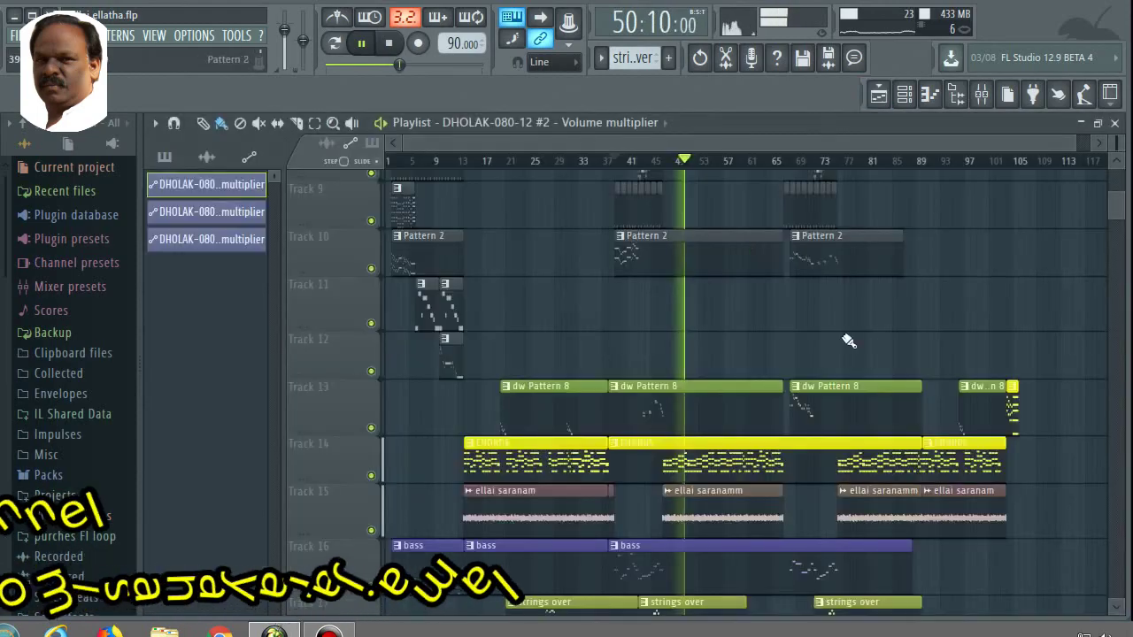
{"action": "scroll", "coordinate": [848, 340], "scroll_direction": "down", "scroll_amount": 5}
{"action": "scroll", "coordinate": [848, 341], "scroll_direction": "up", "scroll_amount": 5}
{"action": "scroll", "coordinate": [847, 337], "scroll_direction": "down", "scroll_amount": 5}
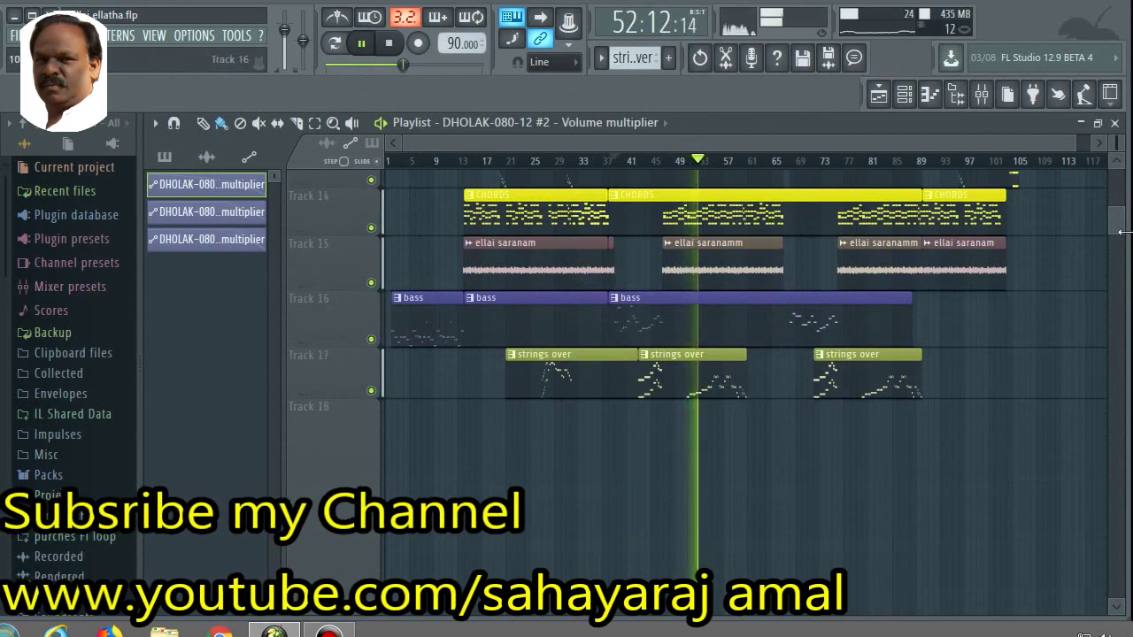
{"action": "scroll", "coordinate": [1042, 200], "scroll_direction": "up", "scroll_amount": 7}
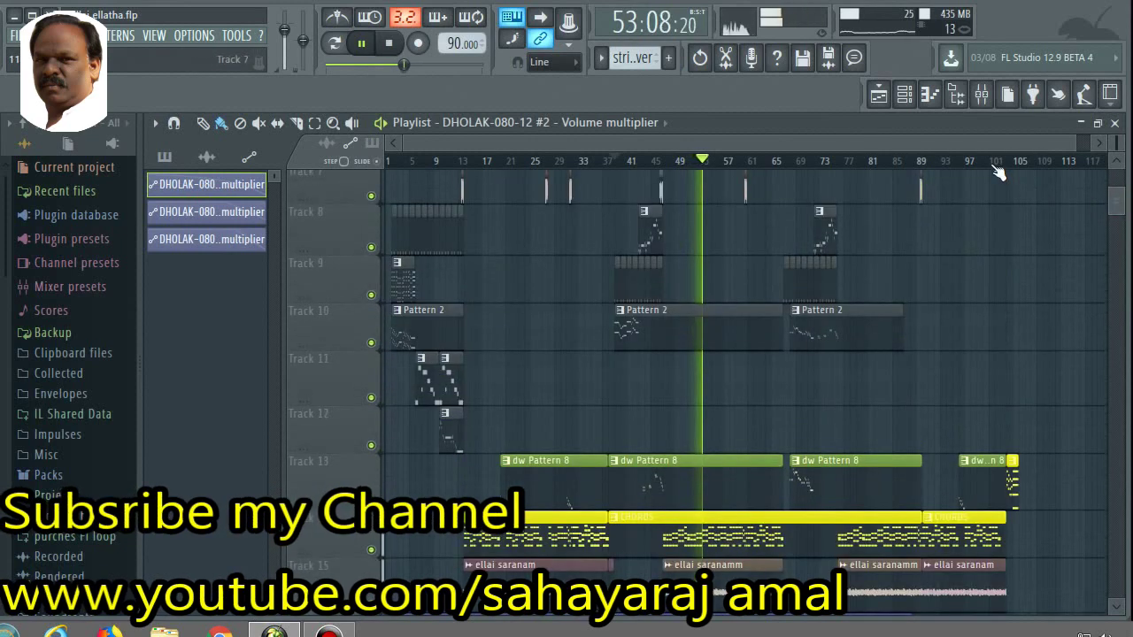
{"action": "left_click", "coordinate": [993, 166]}
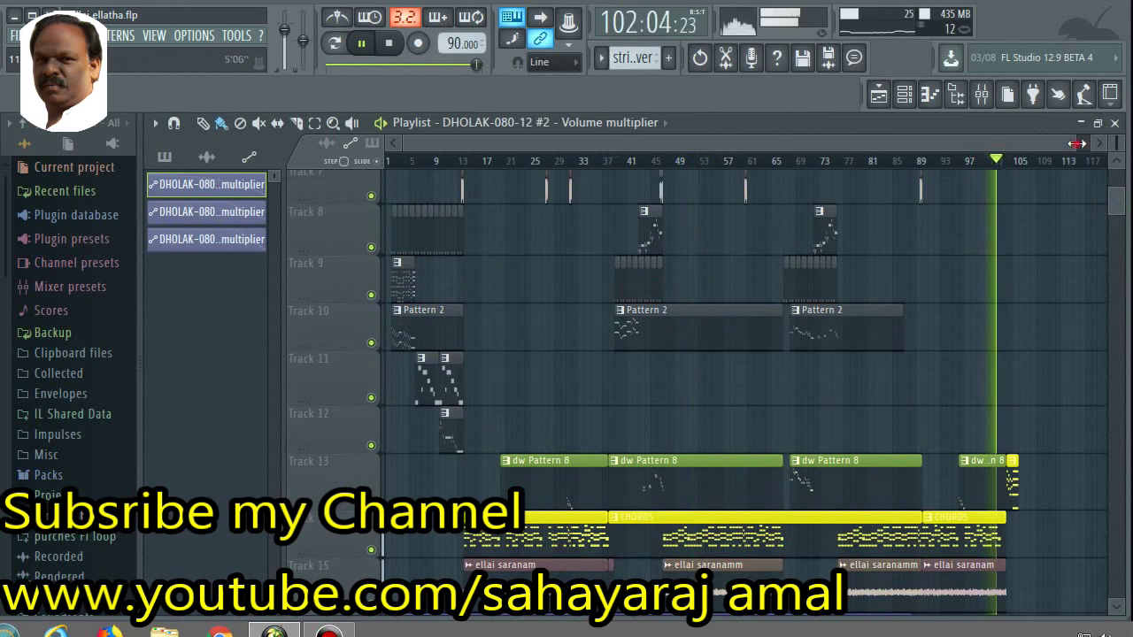
Examine the end of the arrangement around bars 101 to 105 across the playlist tracks, and restart playback from bar 87
{"action": "left_click_drag", "start_coordinate": [1082, 143], "coordinate": [1091, 144]}
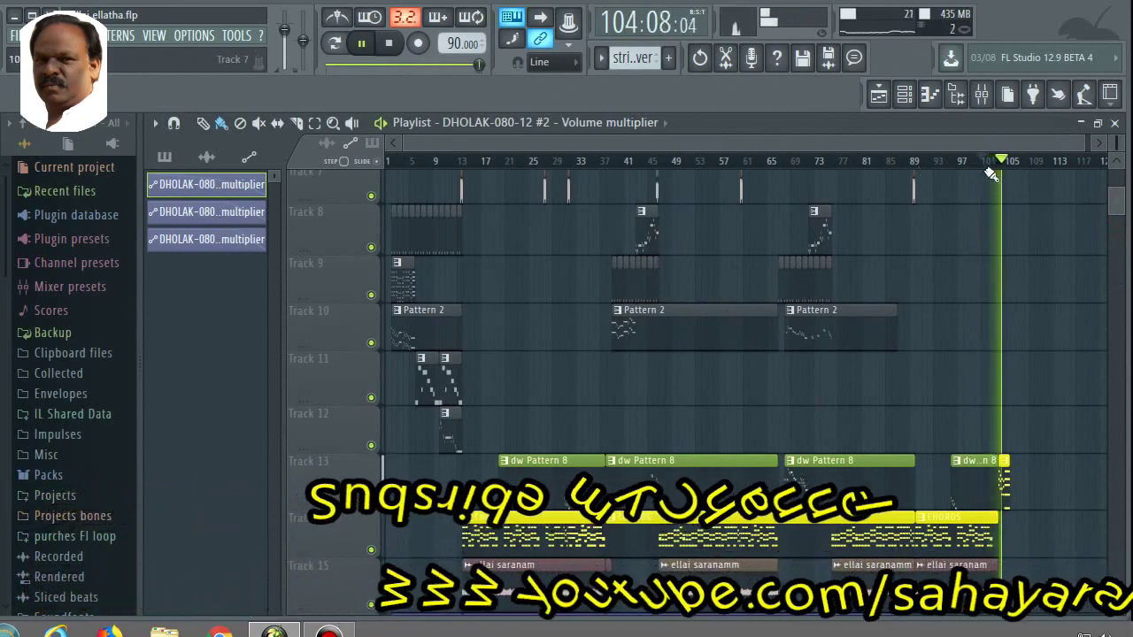
{"action": "scroll", "coordinate": [996, 174], "scroll_direction": "up", "scroll_amount": 5}
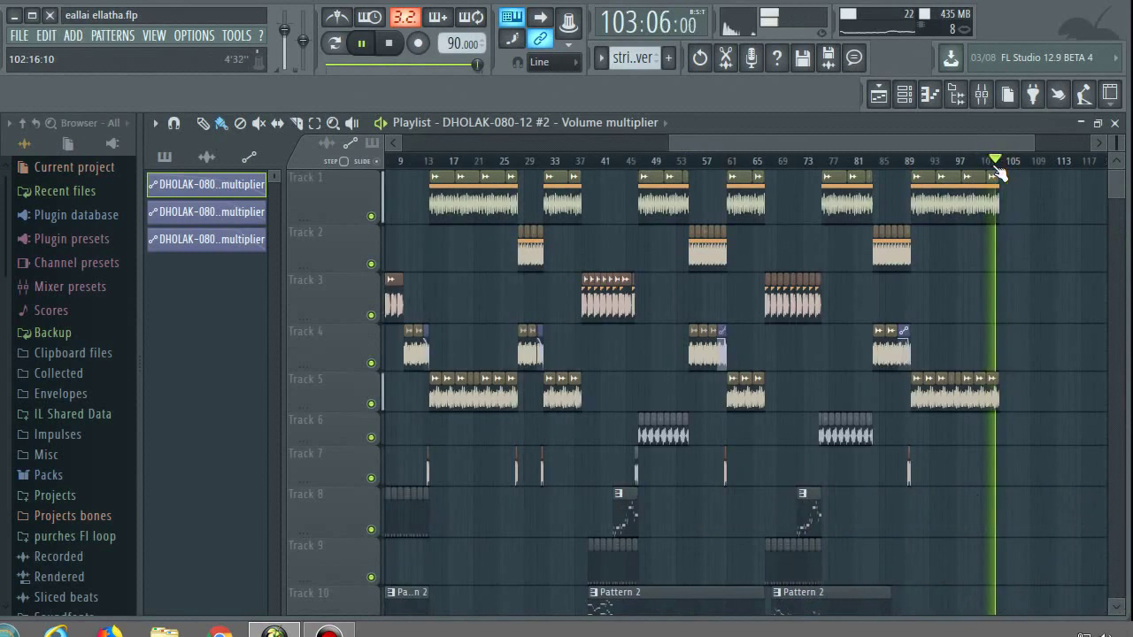
{"action": "scroll", "coordinate": [996, 174], "scroll_direction": "up", "scroll_amount": 5}
{"action": "scroll", "coordinate": [1122, 222], "scroll_direction": "down", "scroll_amount": 3}
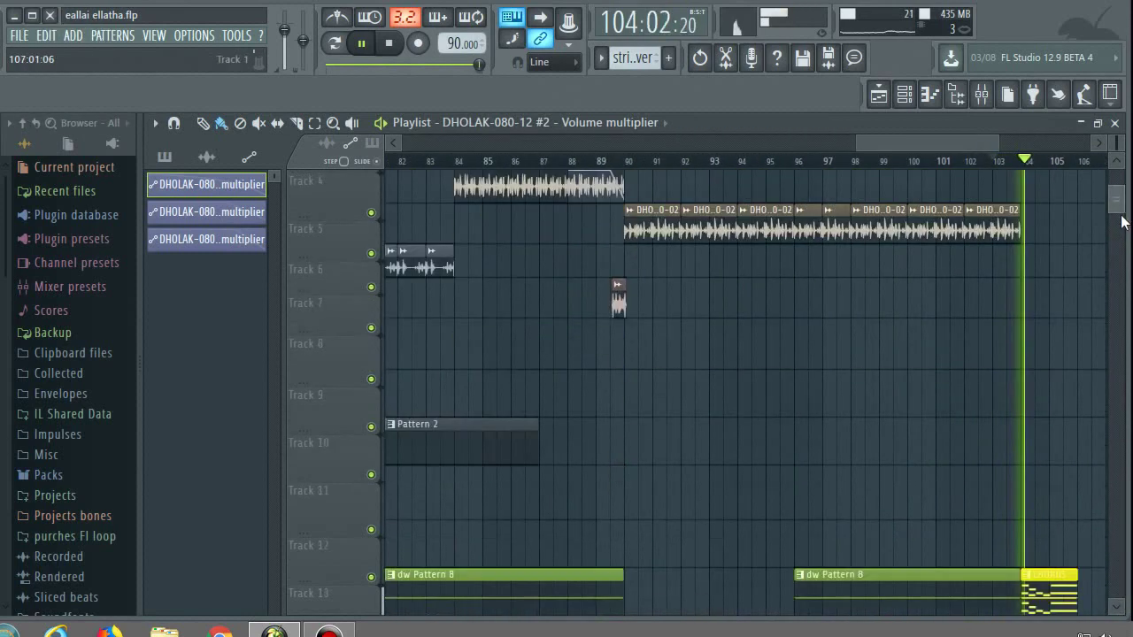
{"action": "scroll", "coordinate": [1122, 222], "scroll_direction": "down", "scroll_amount": 3}
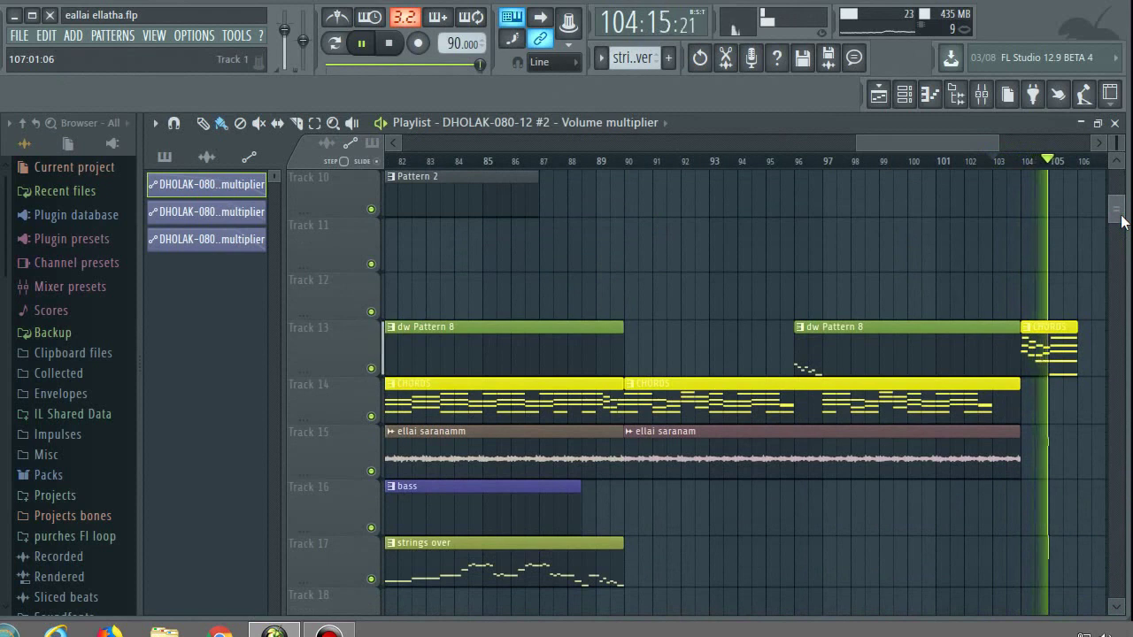
{"action": "key", "text": "space"}
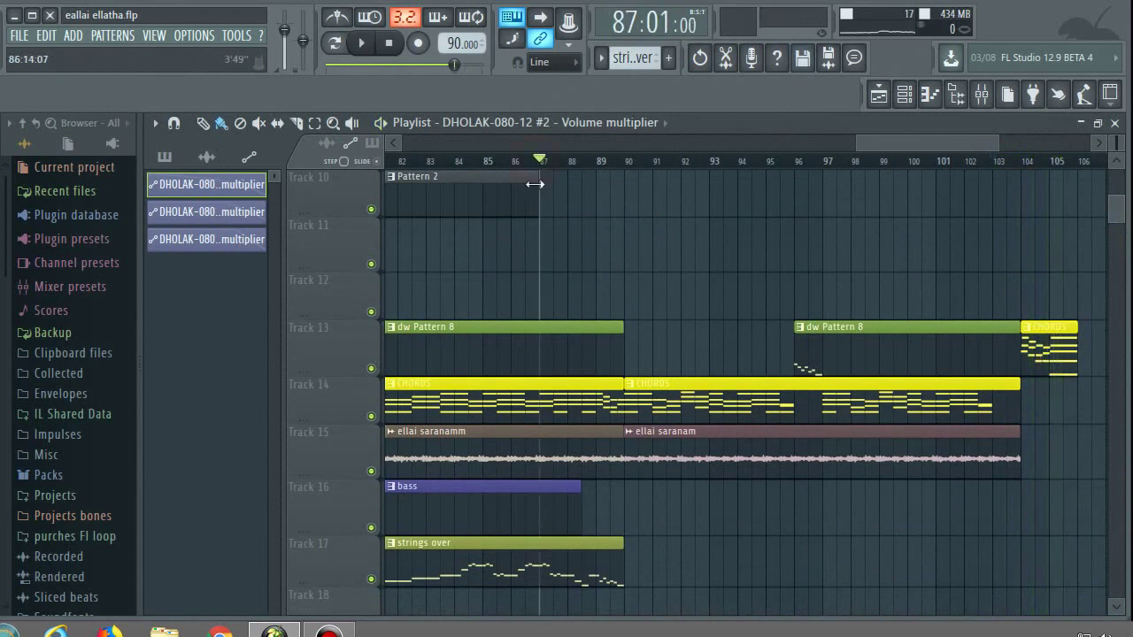
{"action": "key", "text": "space"}
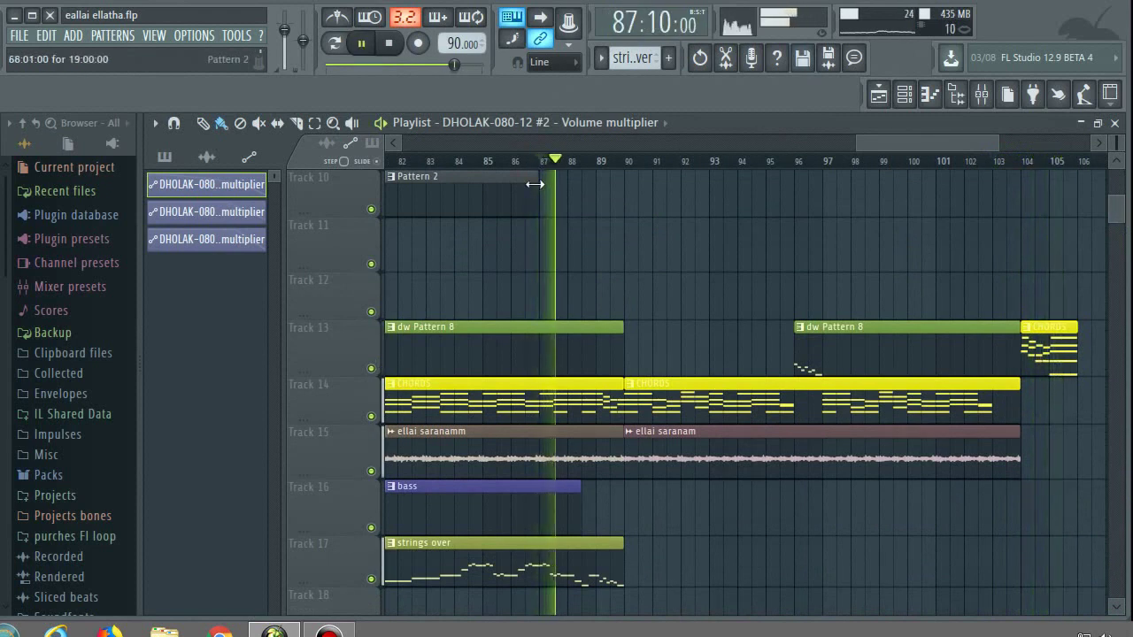